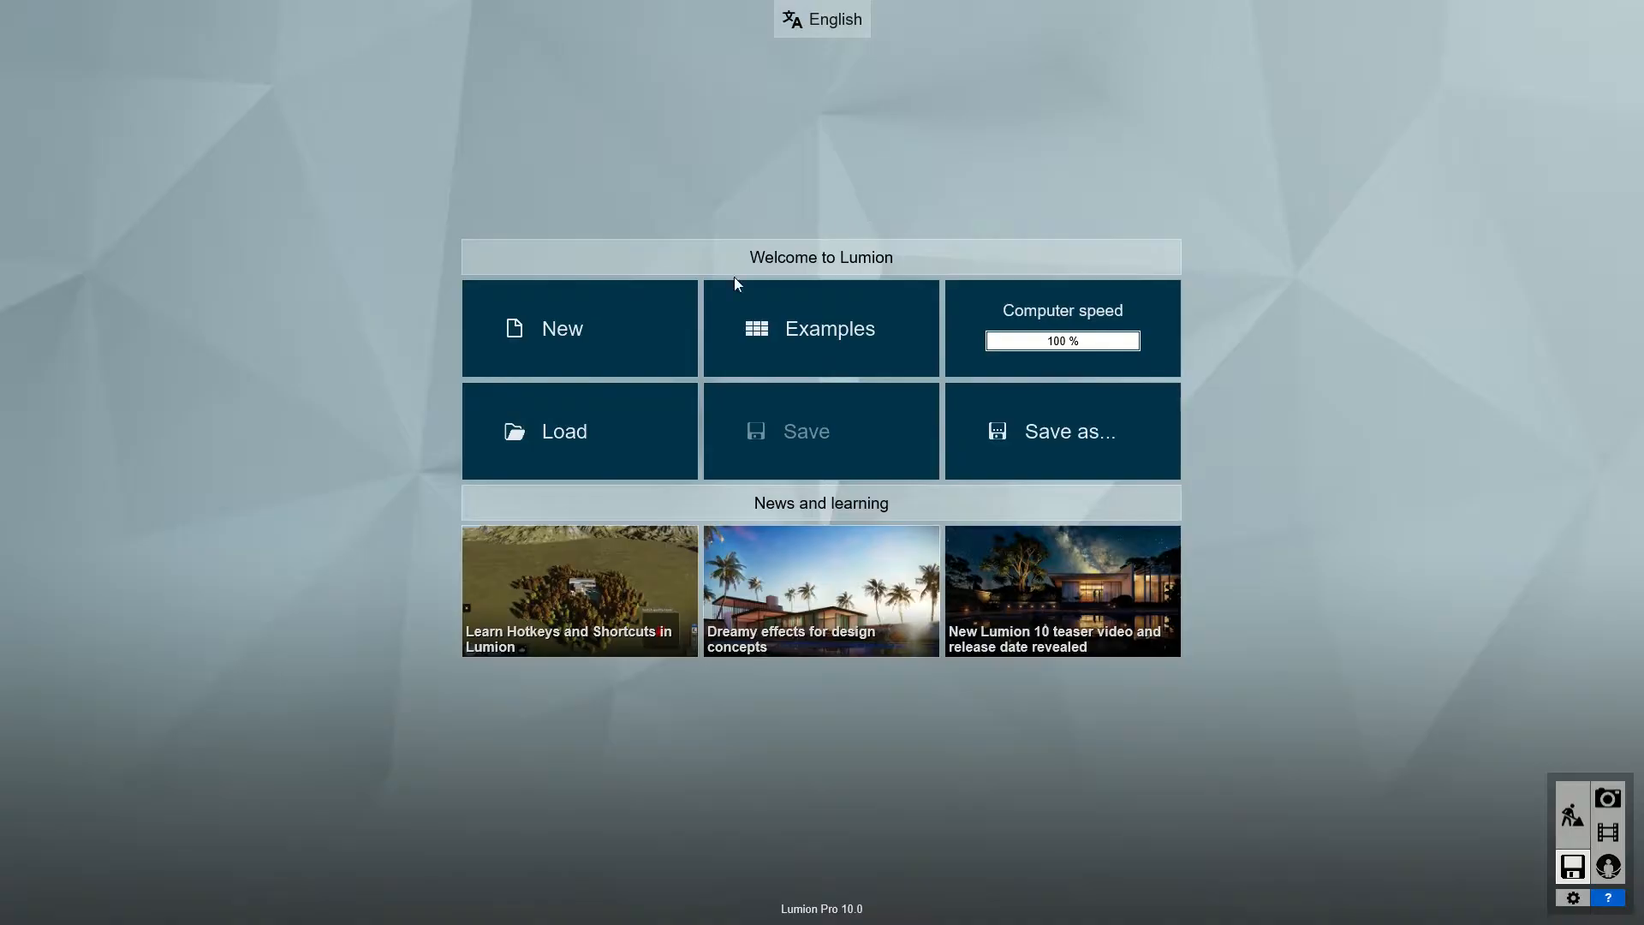
- Create a new project on the flat grass landscape and place the imported villa model in it
{"action": "left_click", "coordinate": [618, 346]}
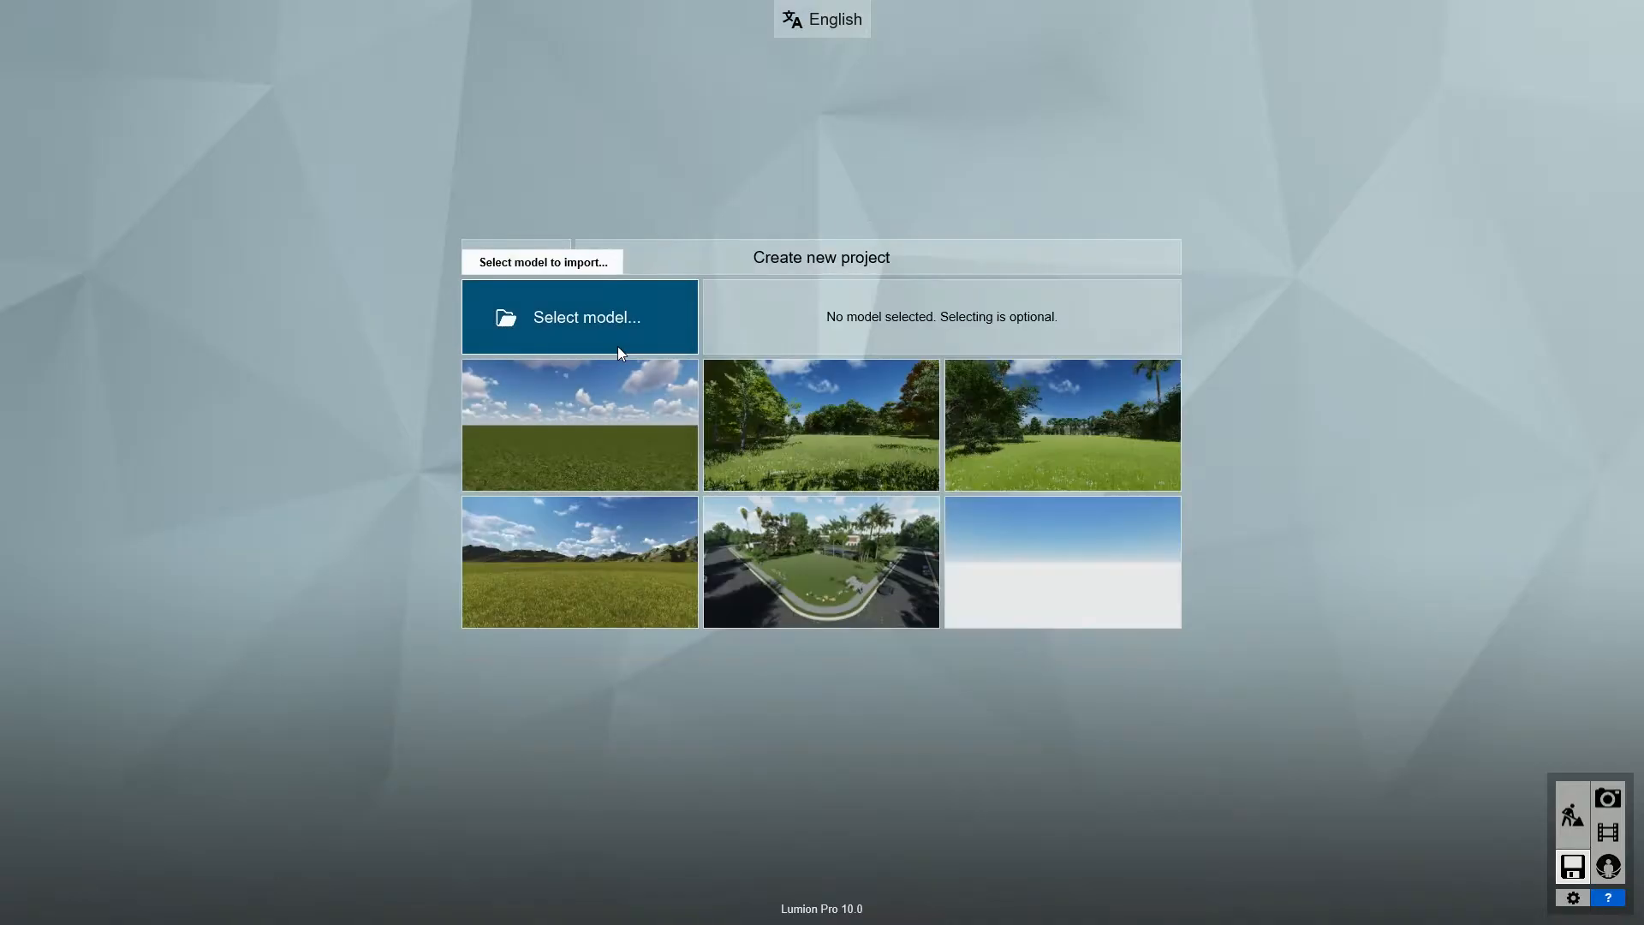
{"action": "left_click", "coordinate": [603, 414]}
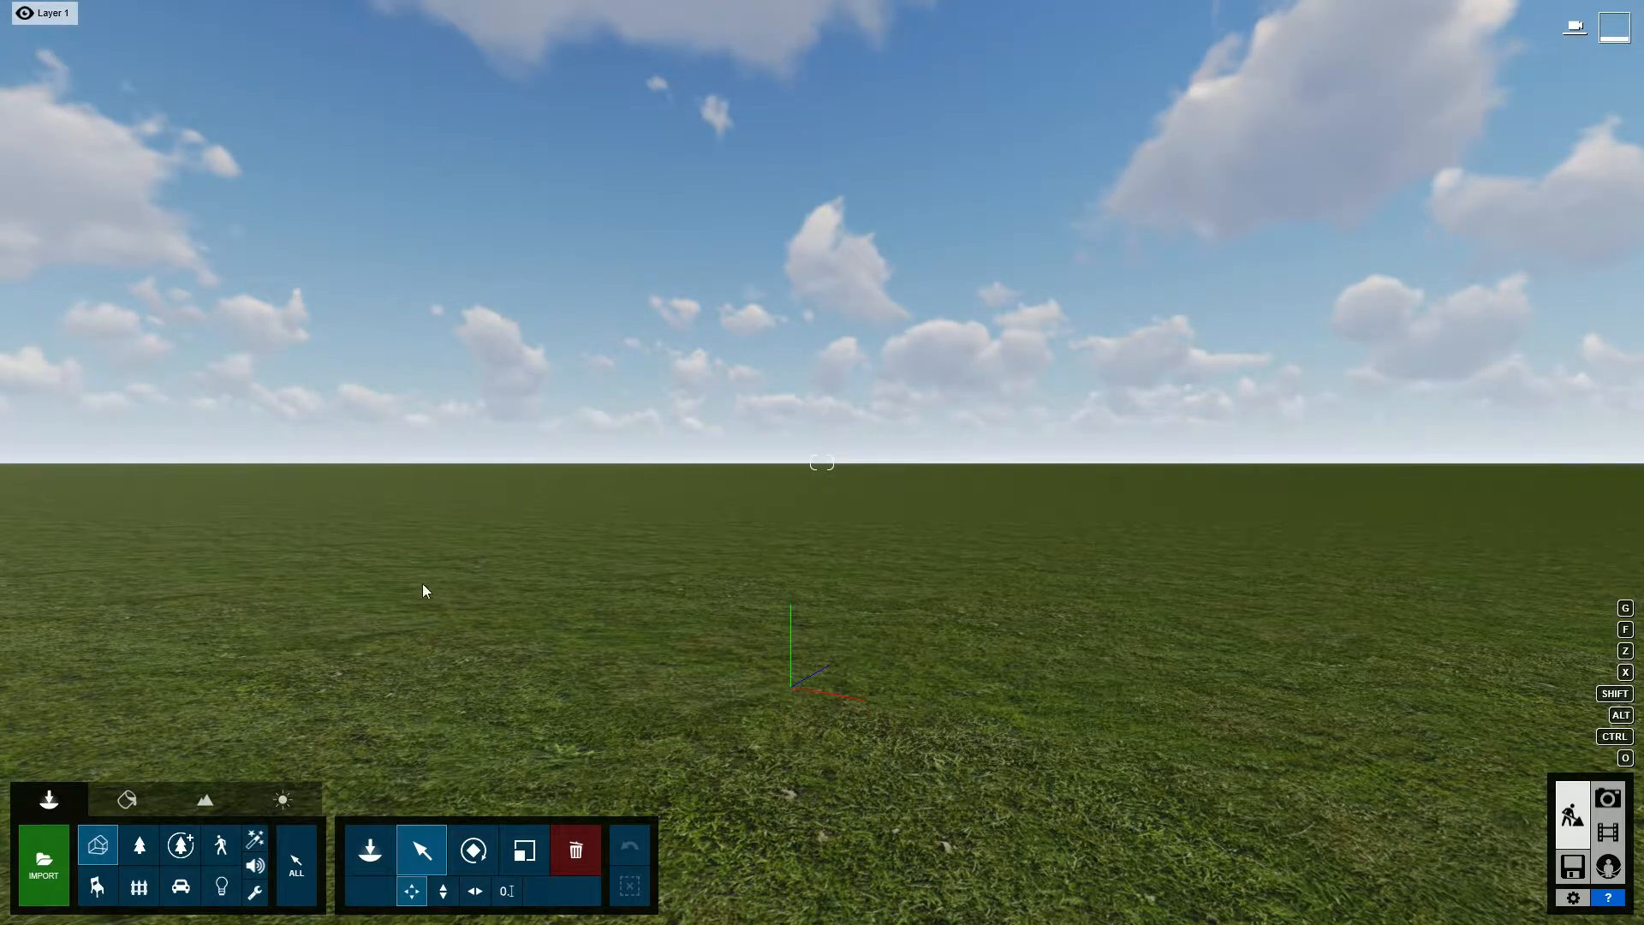
{"action": "left_click", "coordinate": [359, 844]}
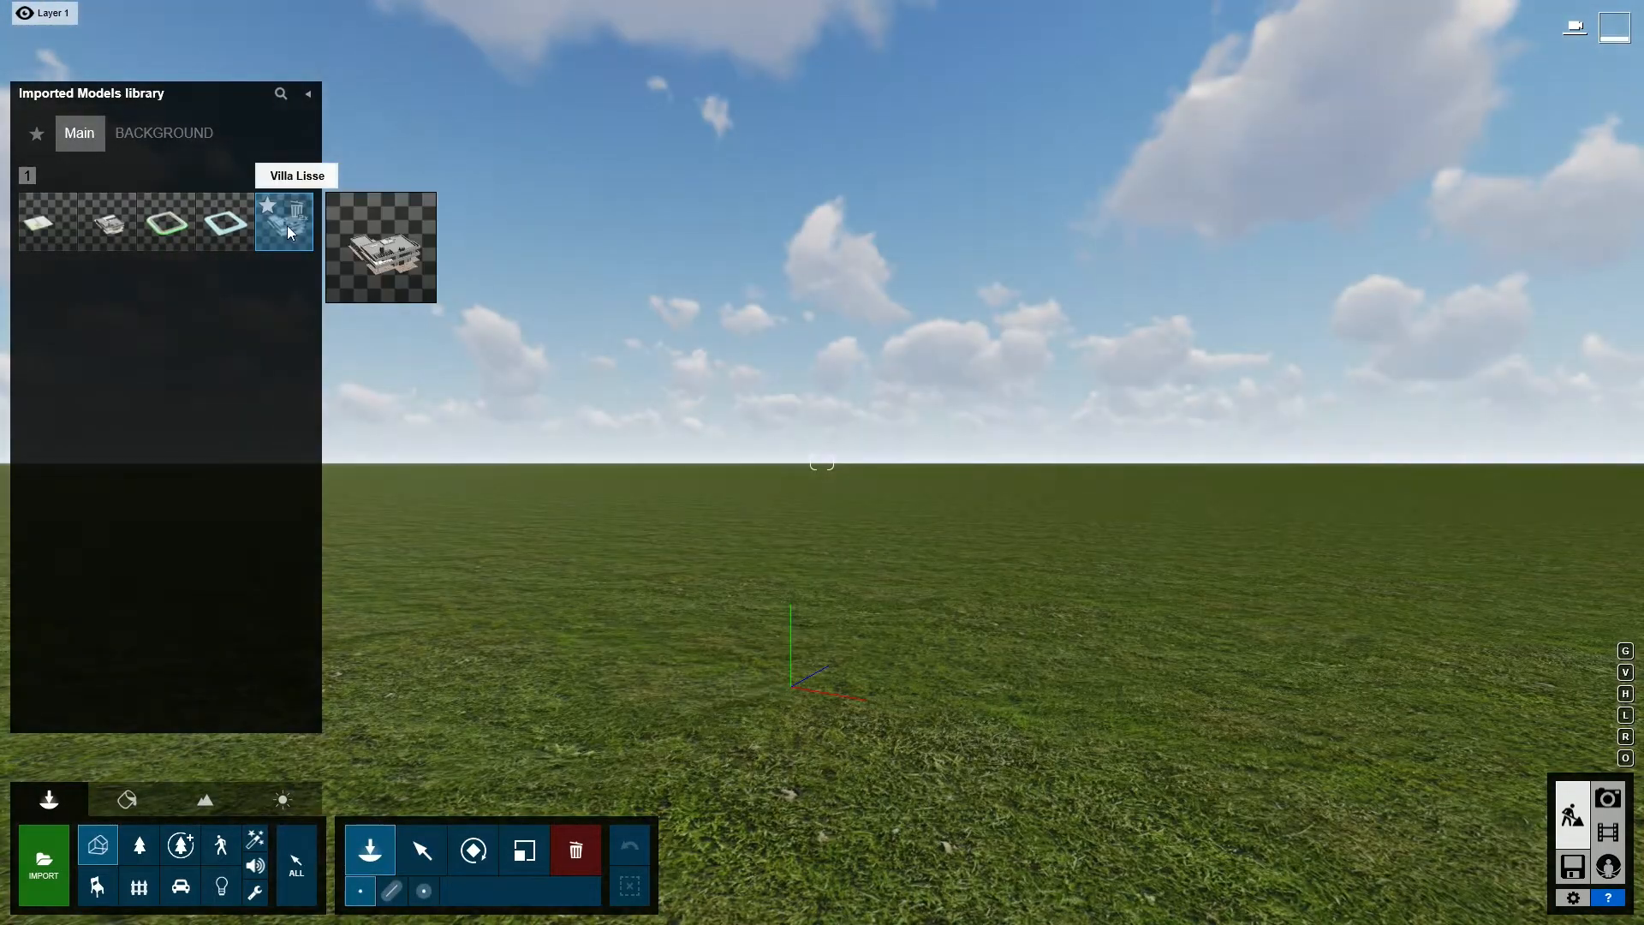
{"action": "left_click", "coordinate": [286, 228]}
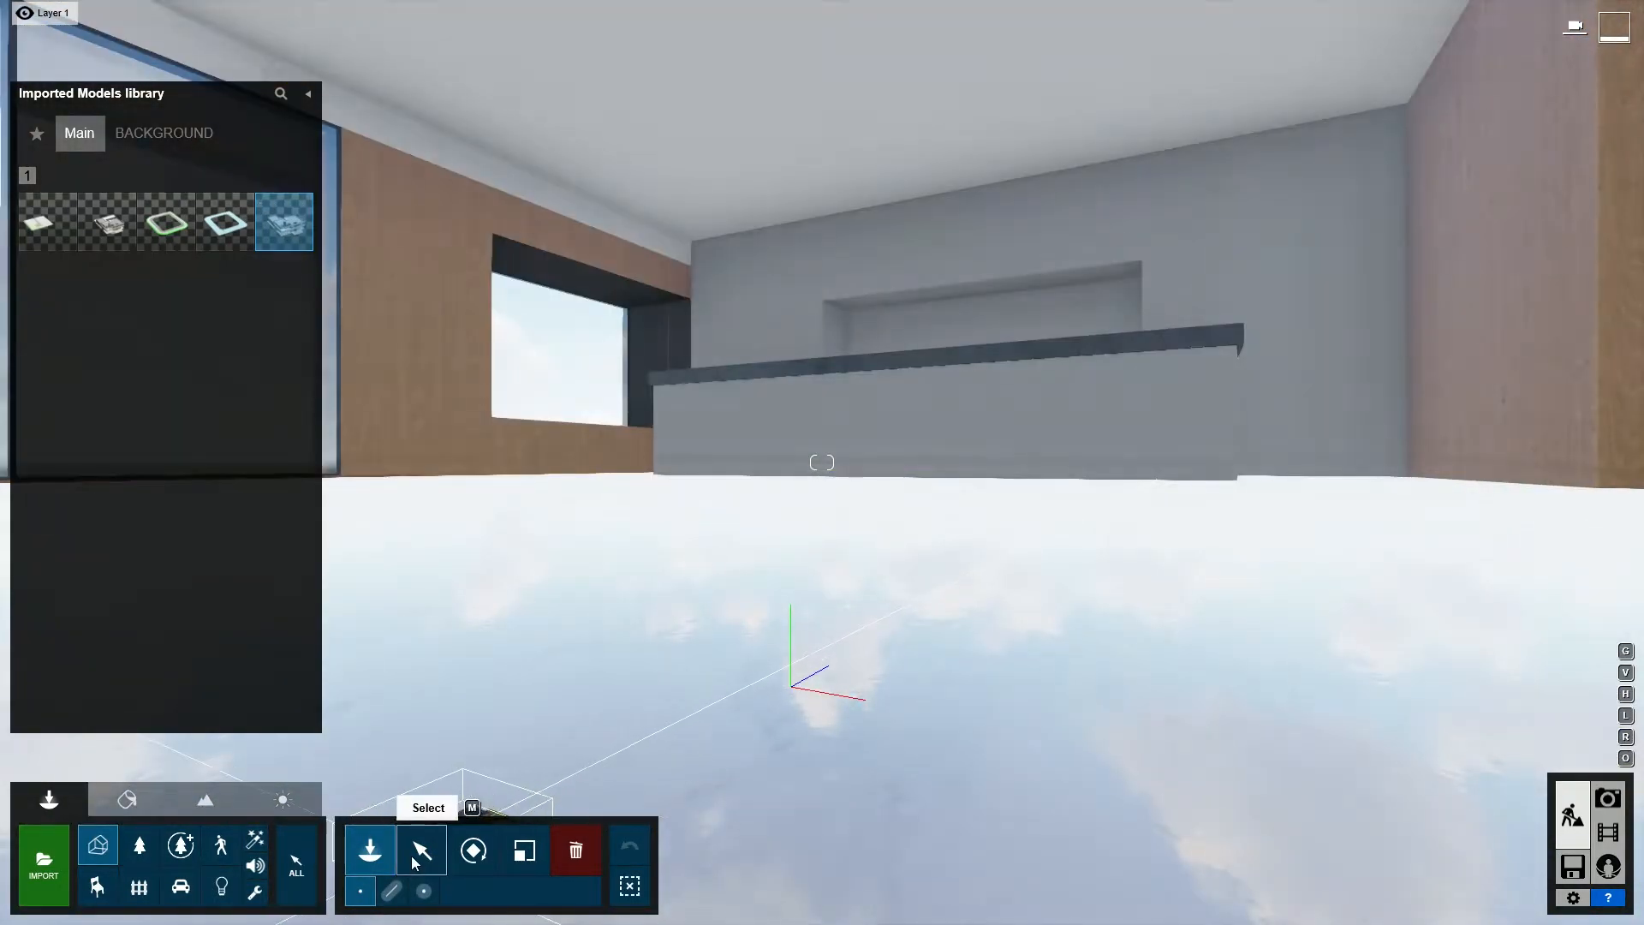
{"action": "left_click", "coordinate": [415, 853]}
{"action": "mouse_move", "coordinate": [610, 560]}
{"action": "right_mouse_down"}
{"action": "mouse_move", "coordinate": [613, 598]}
{"action": "mouse_move", "coordinate": [635, 552]}
{"action": "right_mouse_up"}
{"action": "key", "text": "s"}
{"action": "key", "text": "s"}
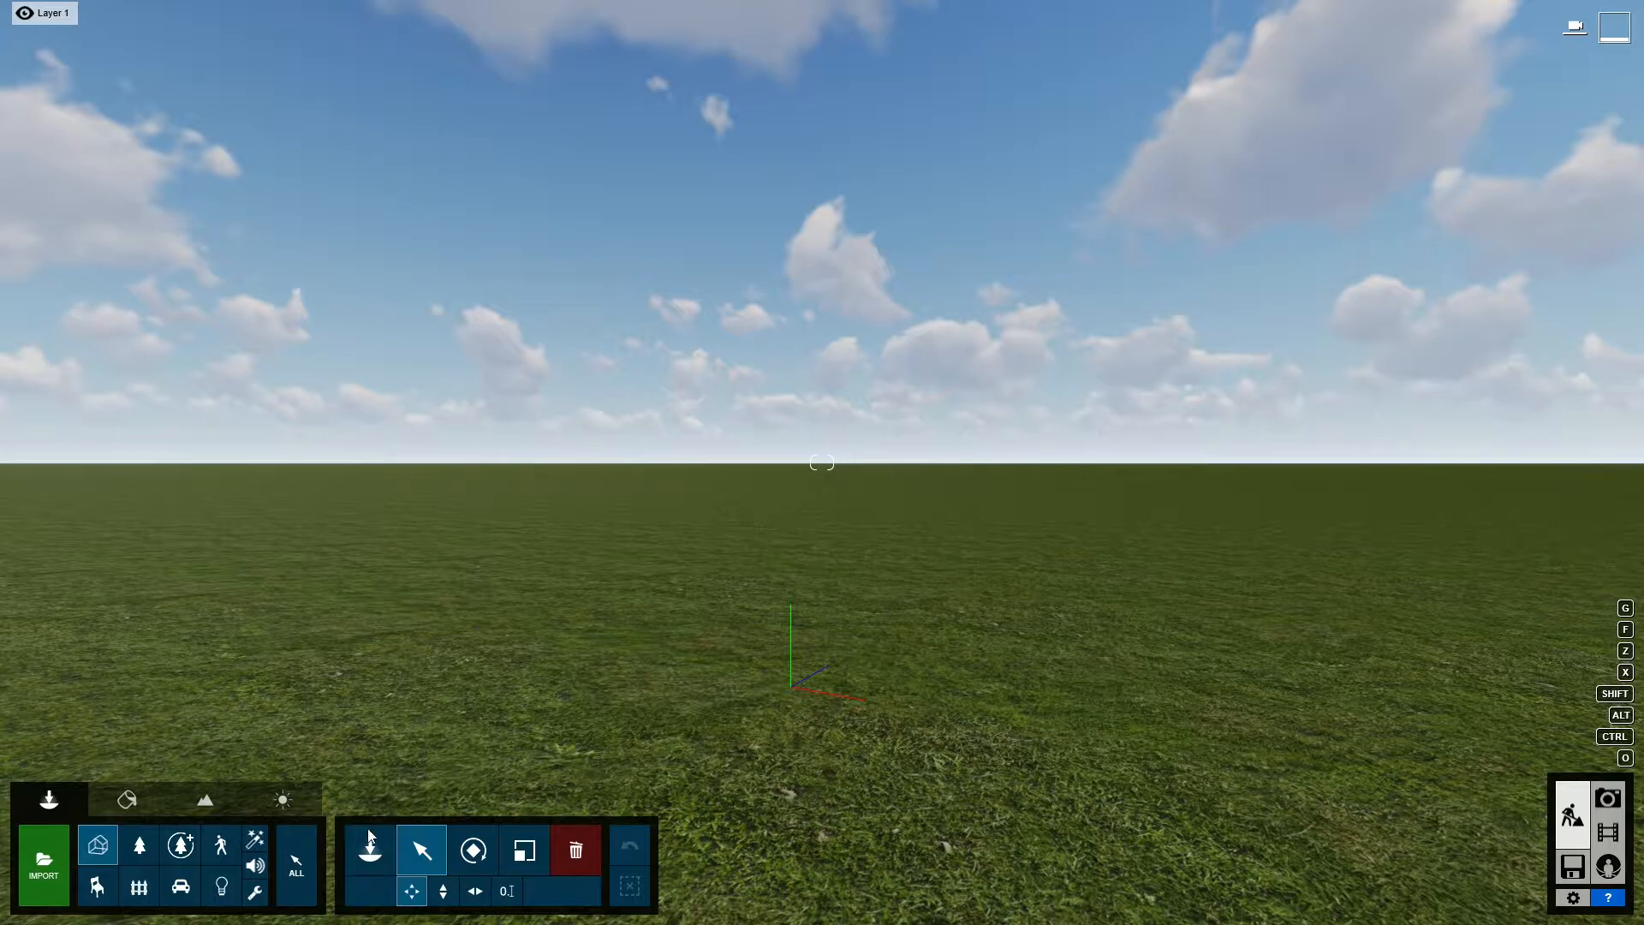
{"action": "left_click", "coordinate": [369, 839]}
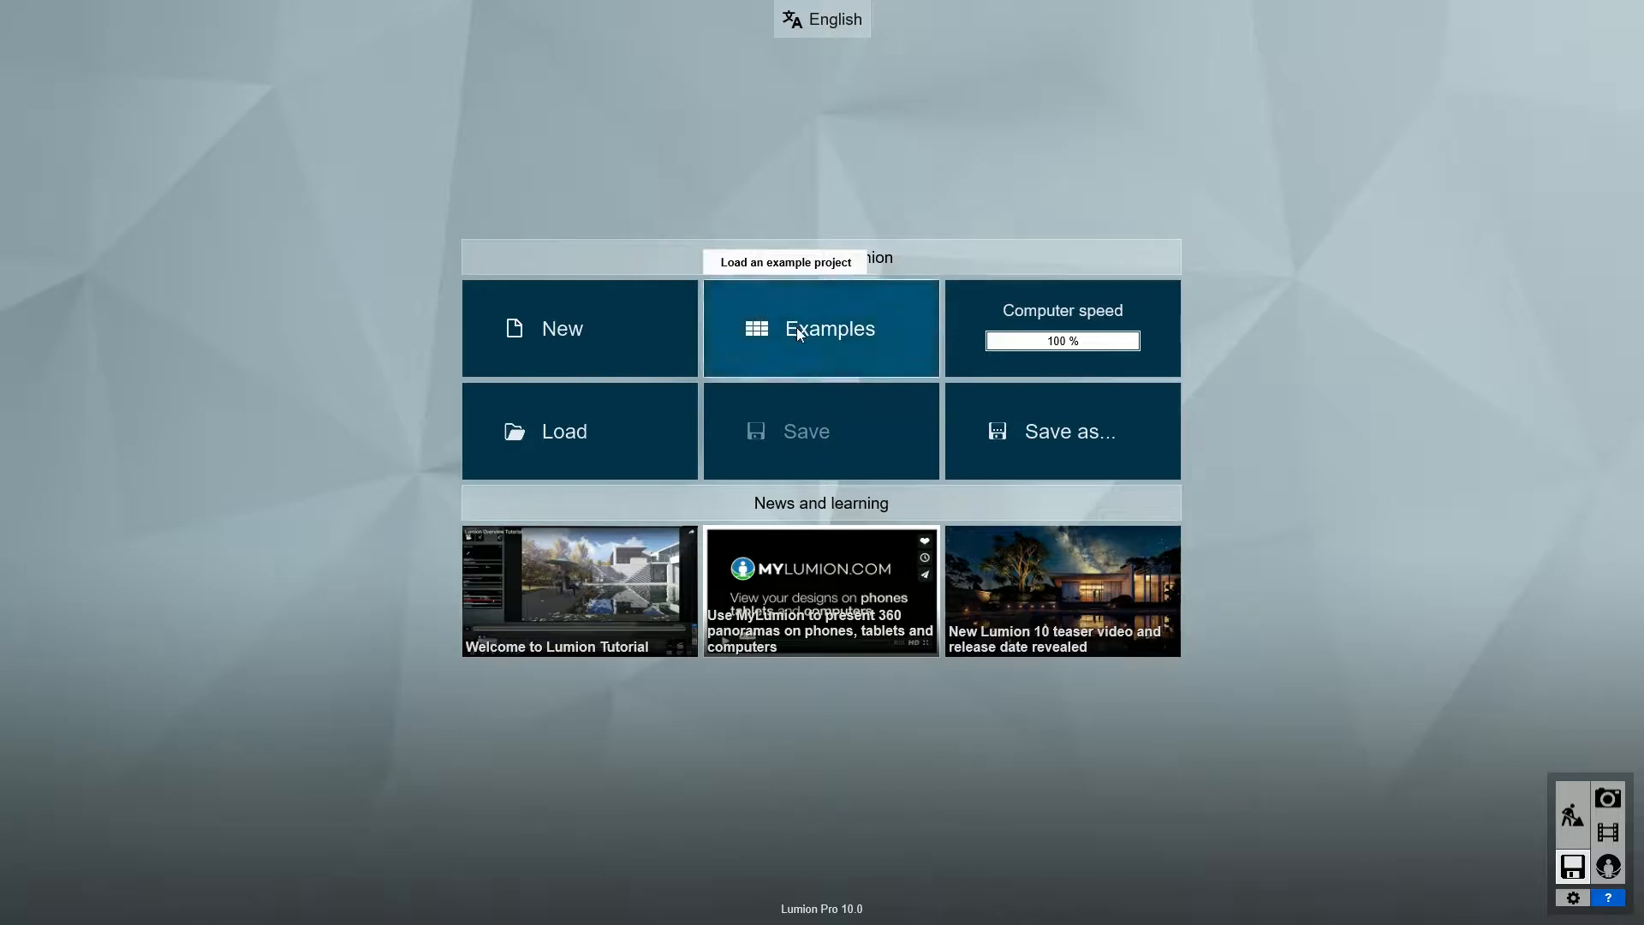
- View the gallery of example projects
{"action": "left_click", "coordinate": [796, 334]}
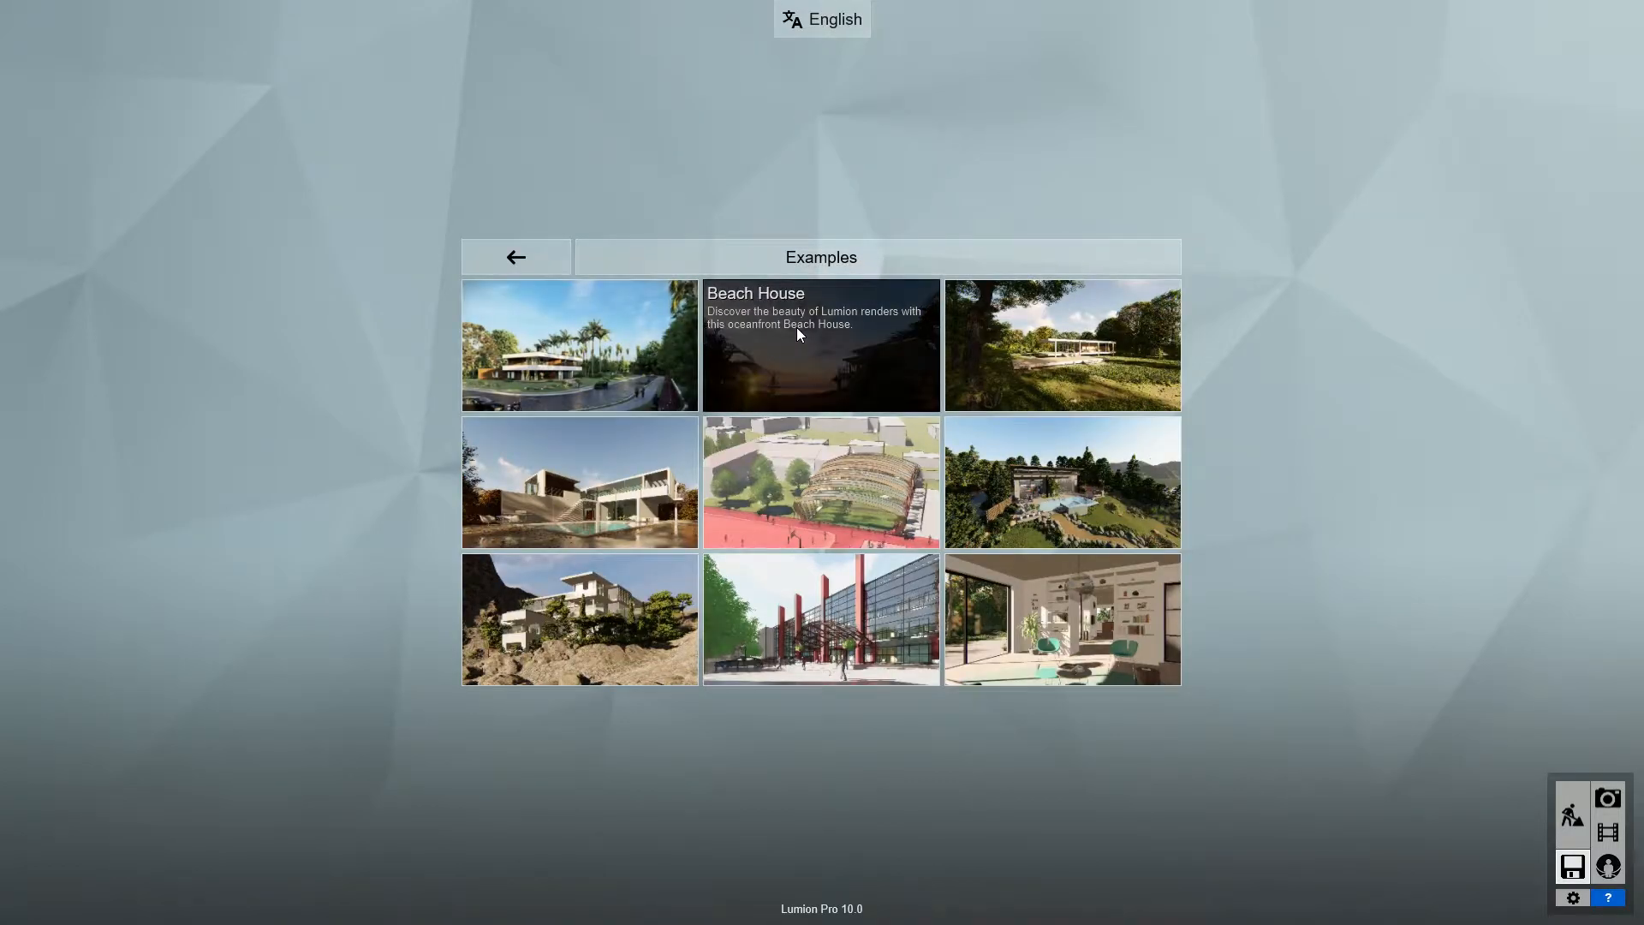
{"action": "left_click", "coordinate": [611, 359]}
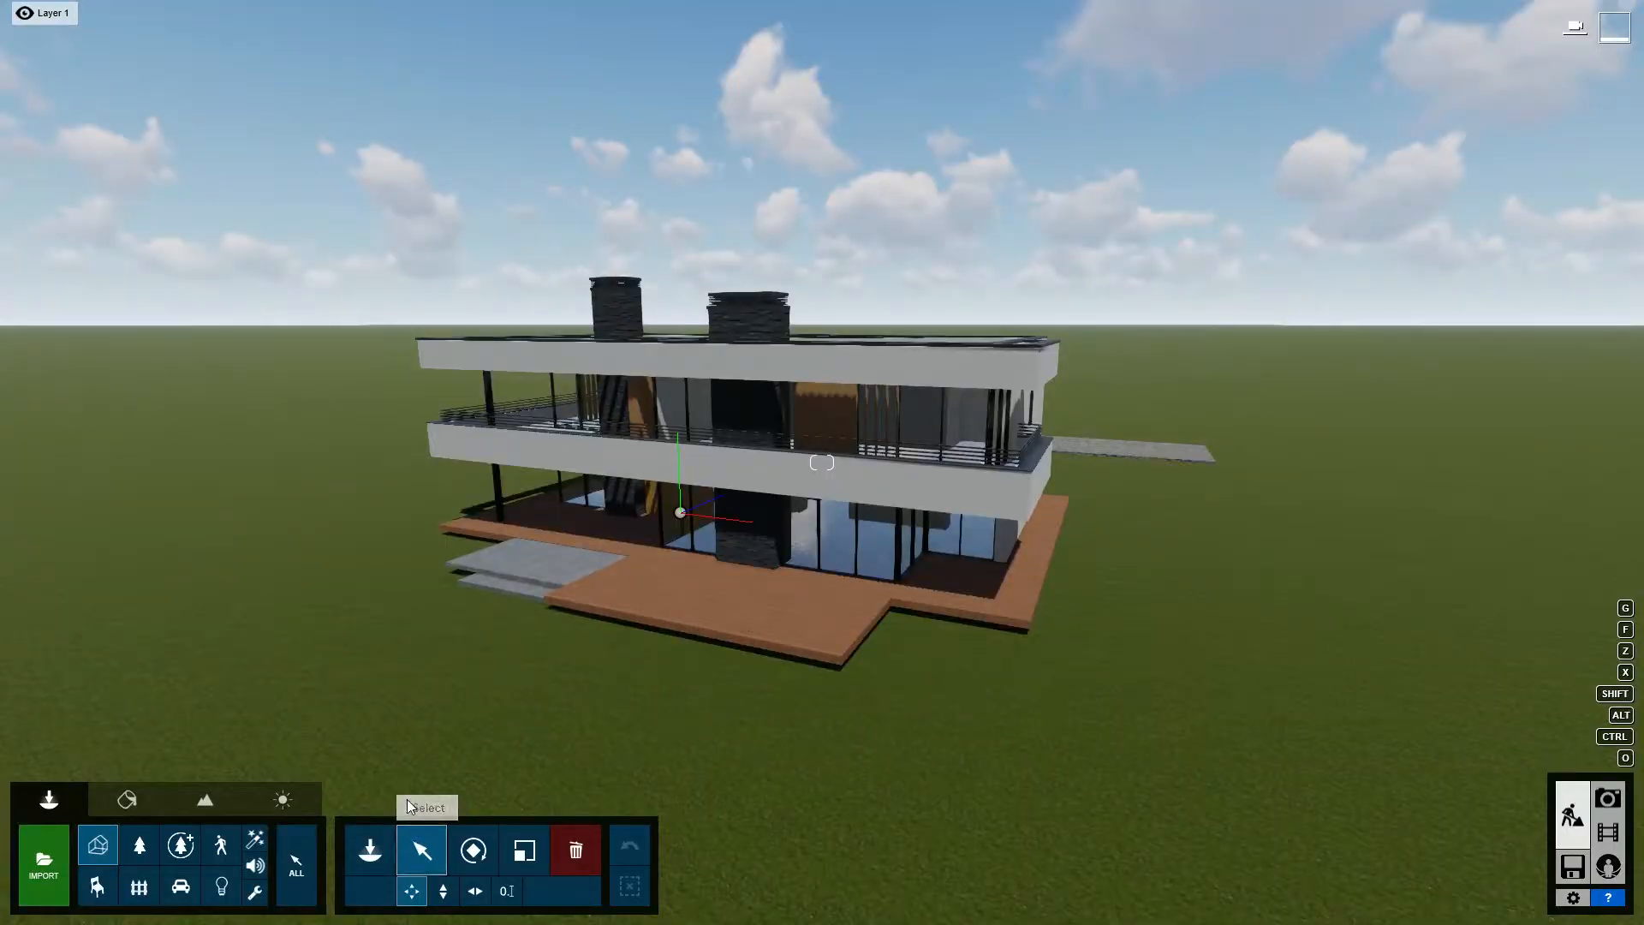
- Turn on the OpenStreetMap feature for the landscape and accept the beta notice
{"action": "left_click", "coordinate": [207, 800]}
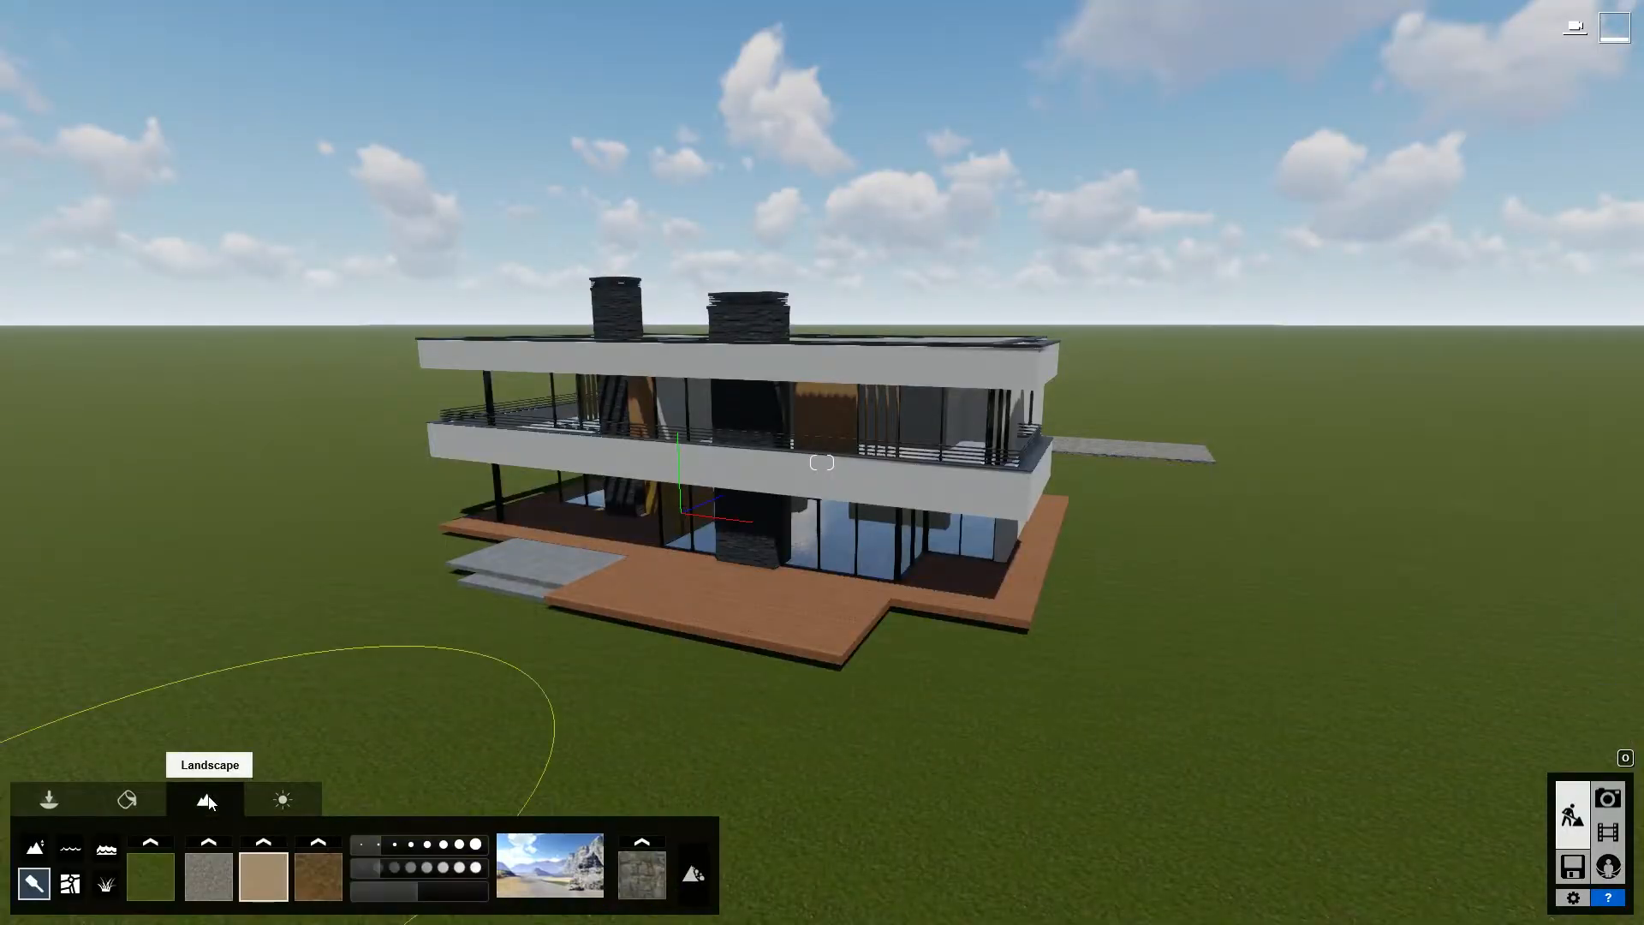
{"action": "left_click", "coordinate": [69, 889]}
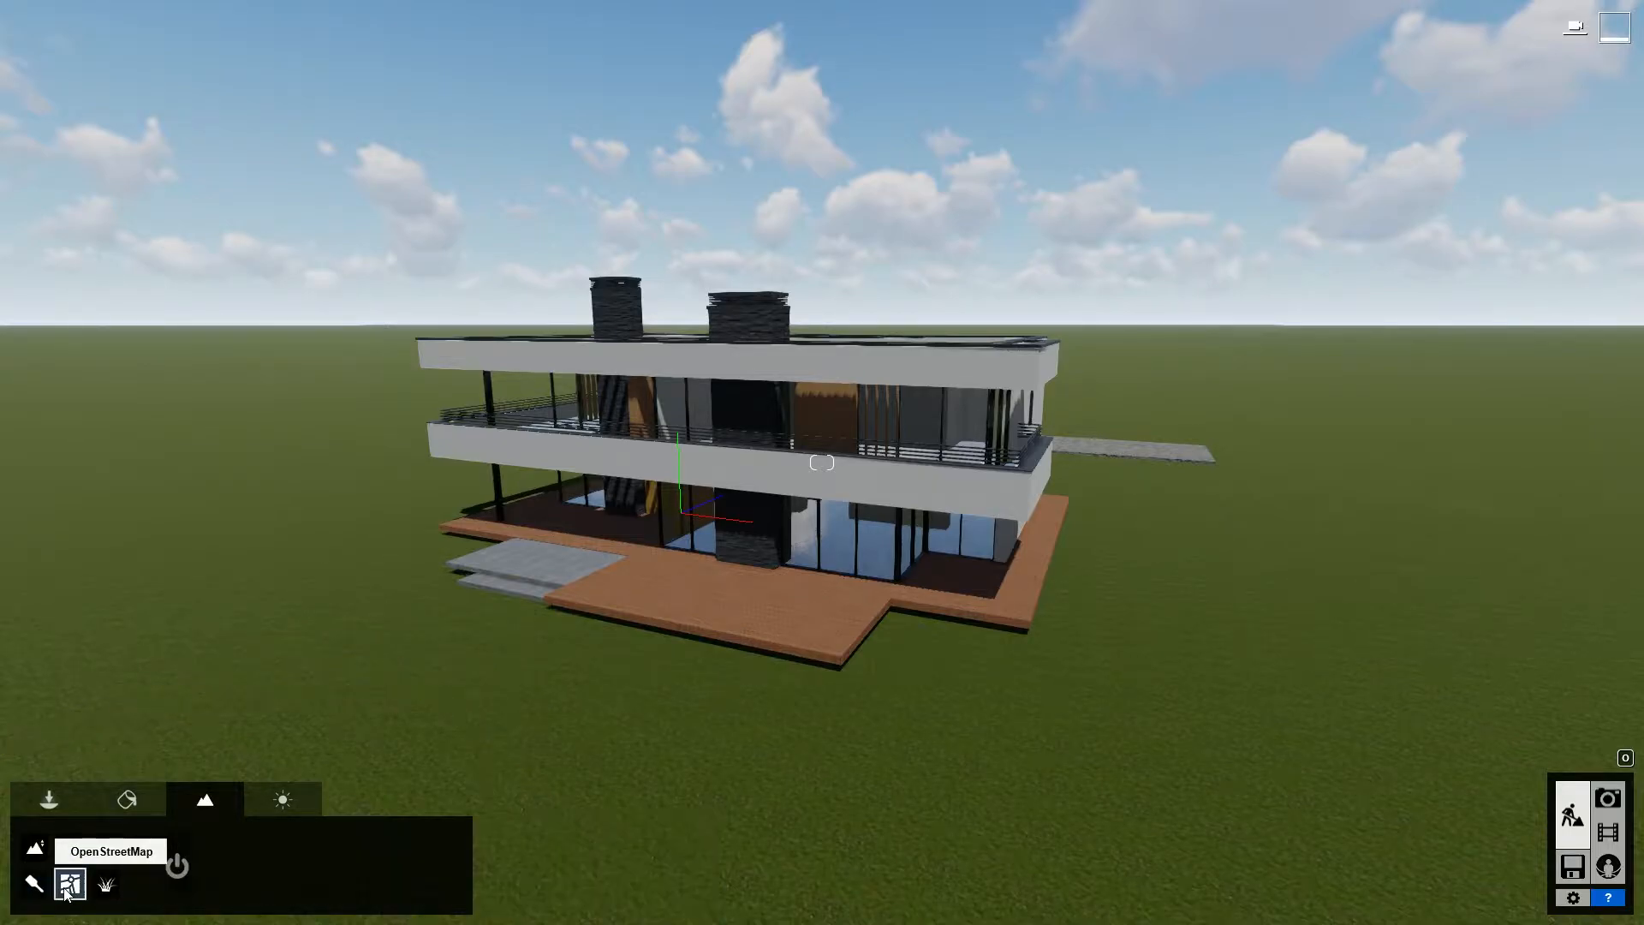
{"action": "left_click", "coordinate": [178, 867]}
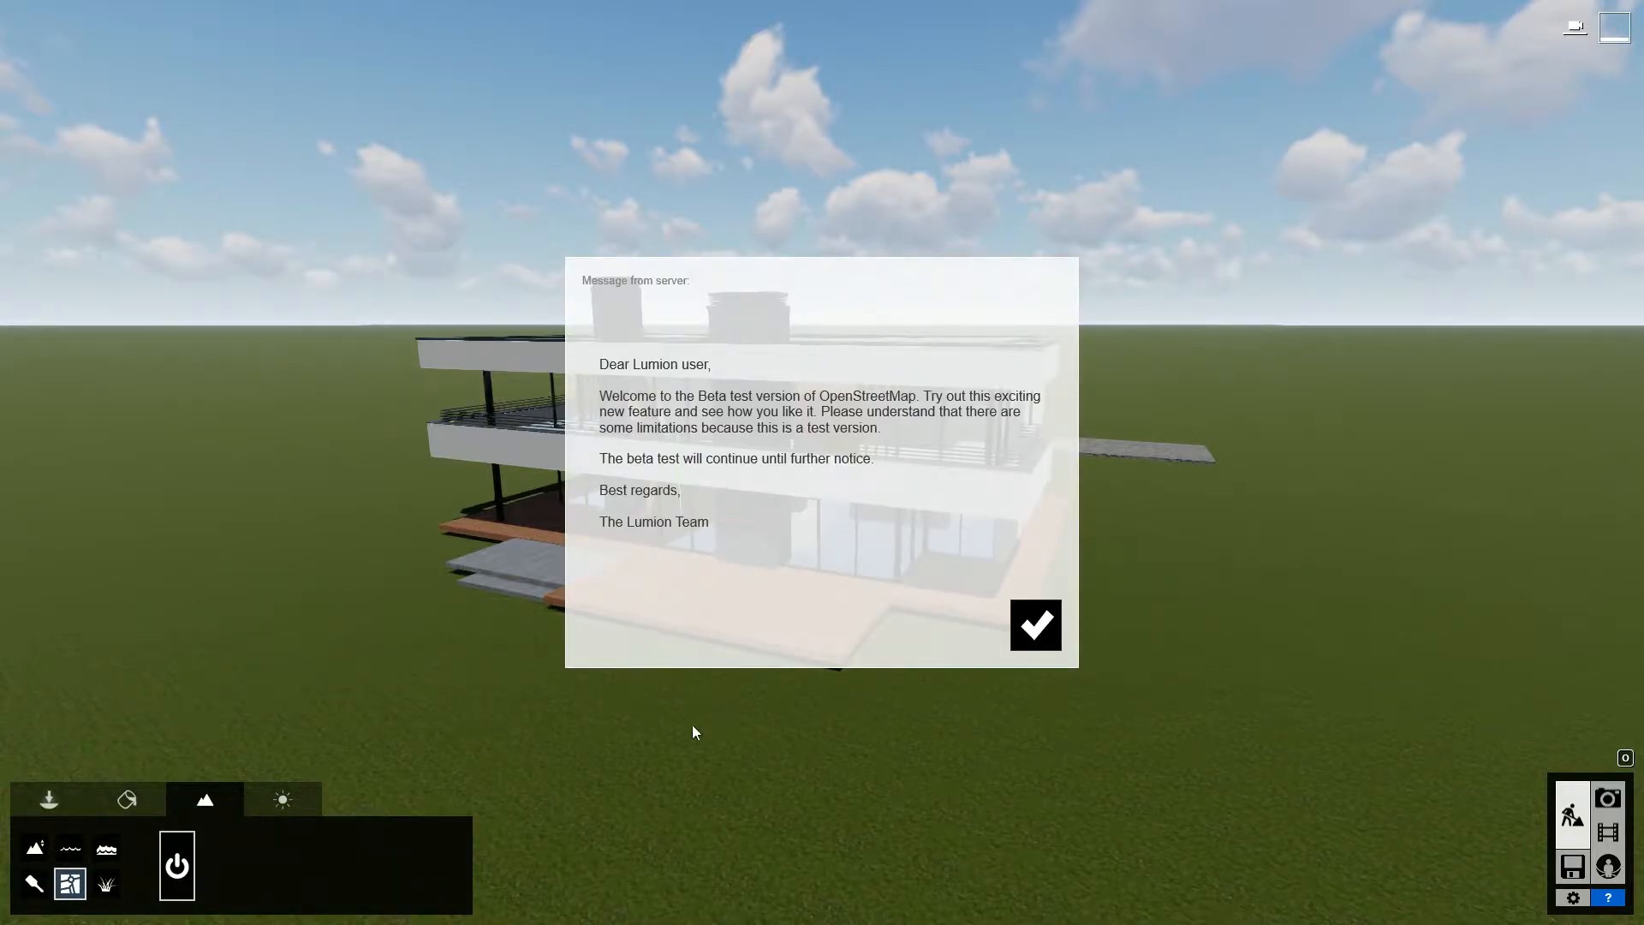
{"action": "left_click", "coordinate": [1034, 628]}
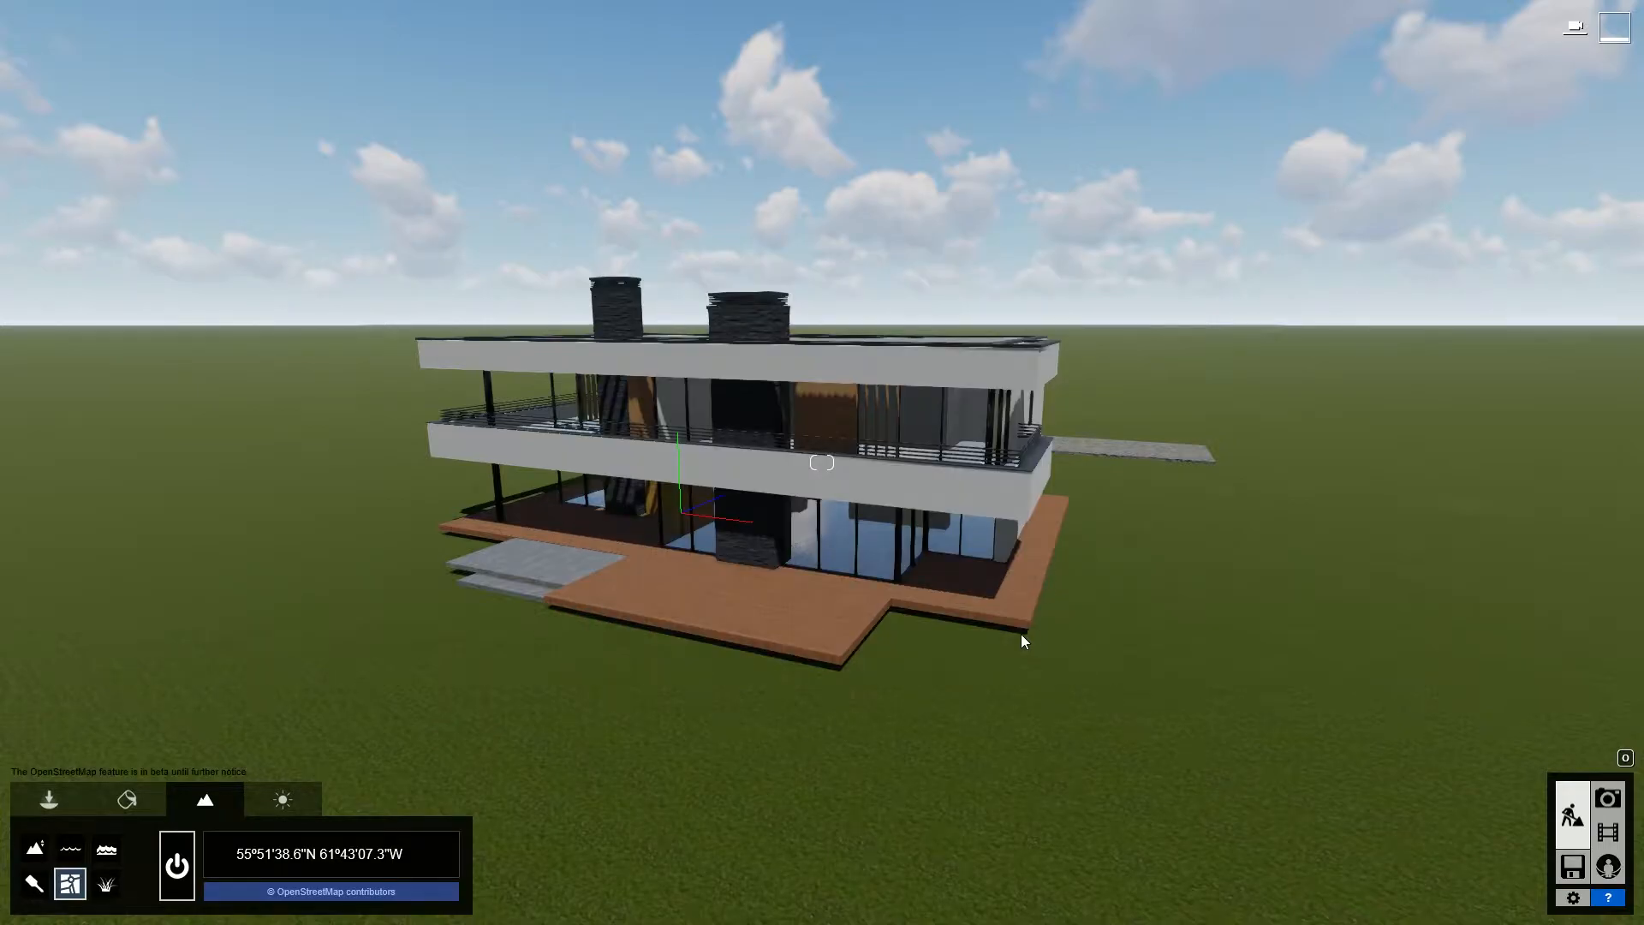
- Set the map location to the site's street address, enable heightmaps, and download the OSM surroundings with a 0.5 km range
{"action": "left_click", "coordinate": [361, 859]}
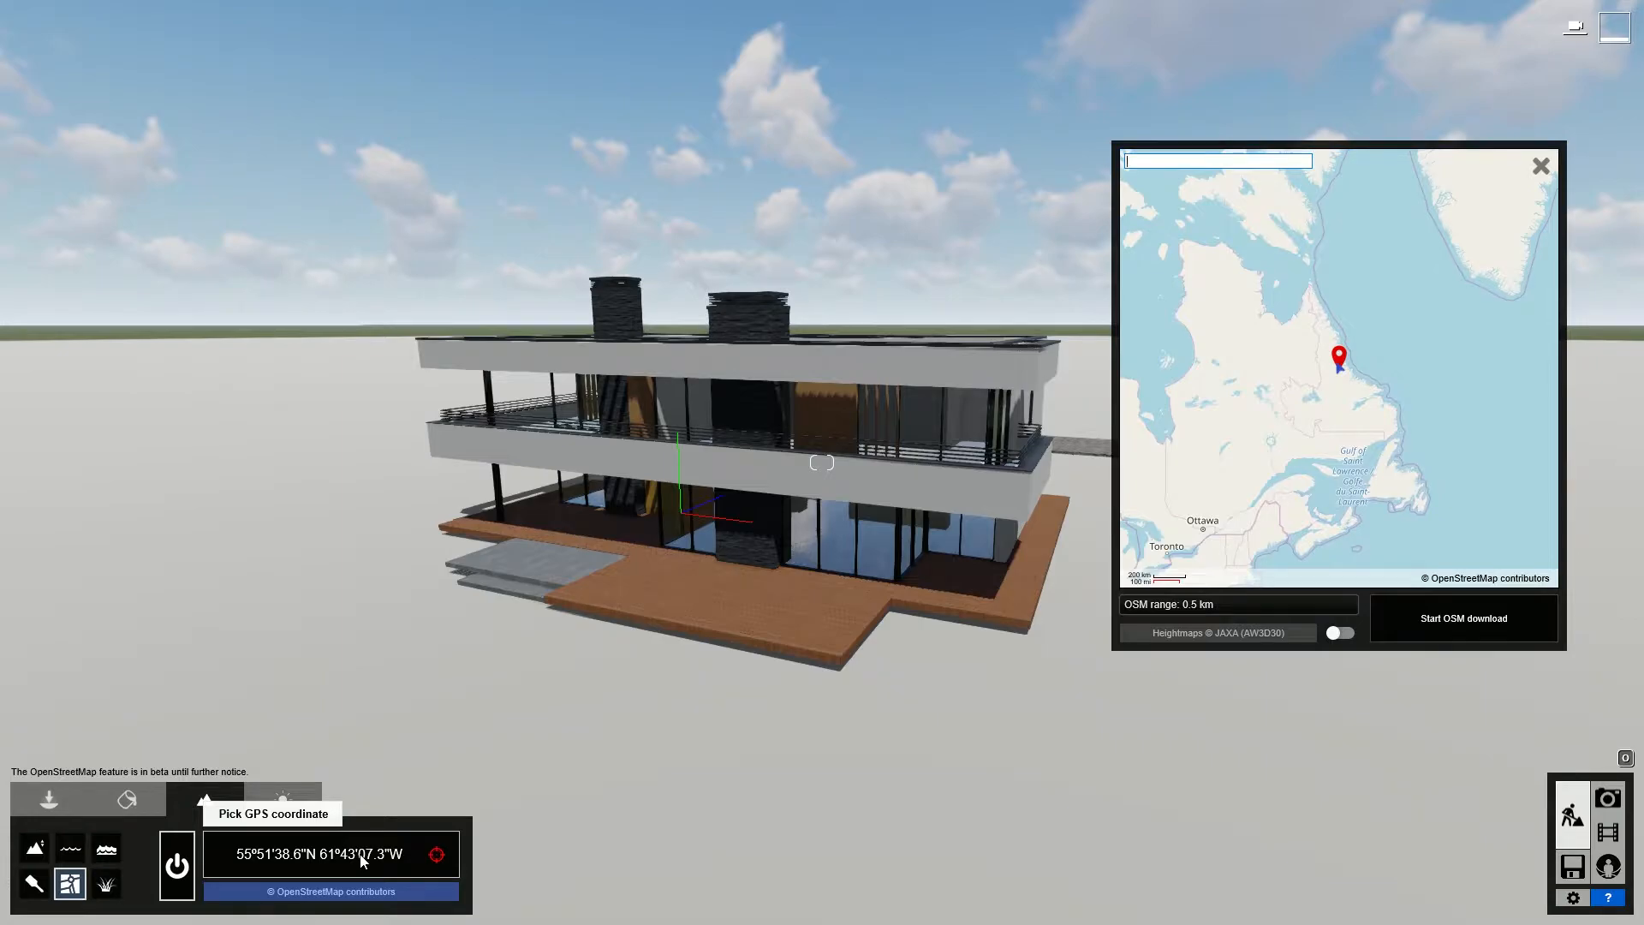
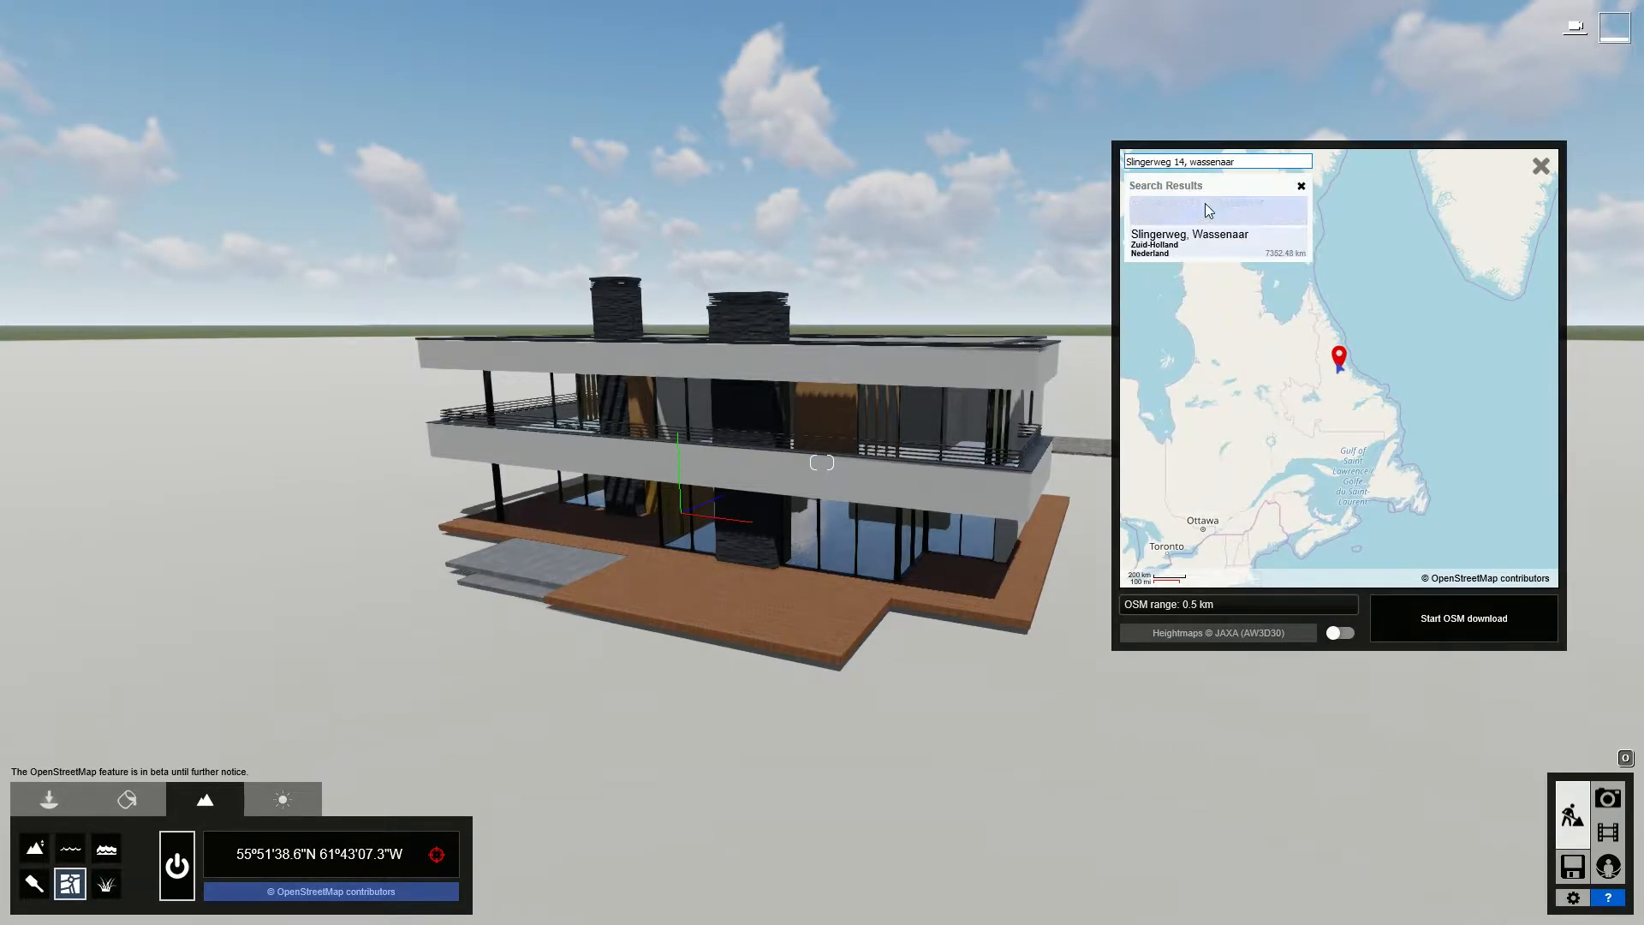
{"action": "left_click", "coordinate": [1202, 209]}
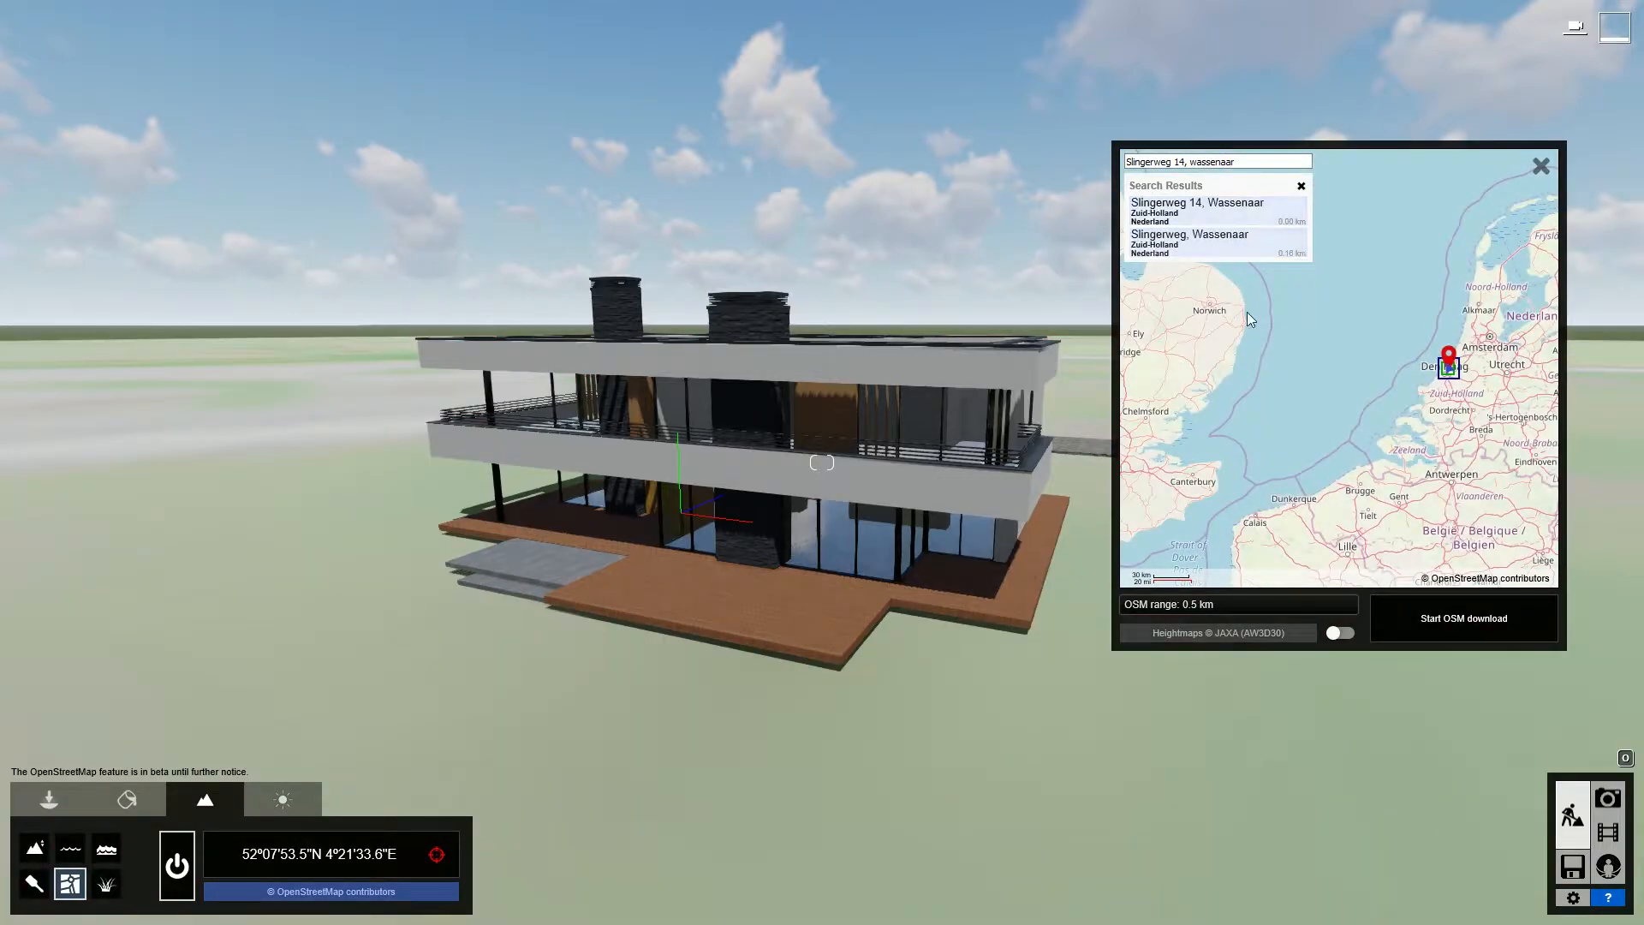
{"action": "left_click", "coordinate": [1340, 633]}
{"action": "left_click", "coordinate": [1455, 621]}
{"action": "left_click", "coordinate": [1451, 625]}
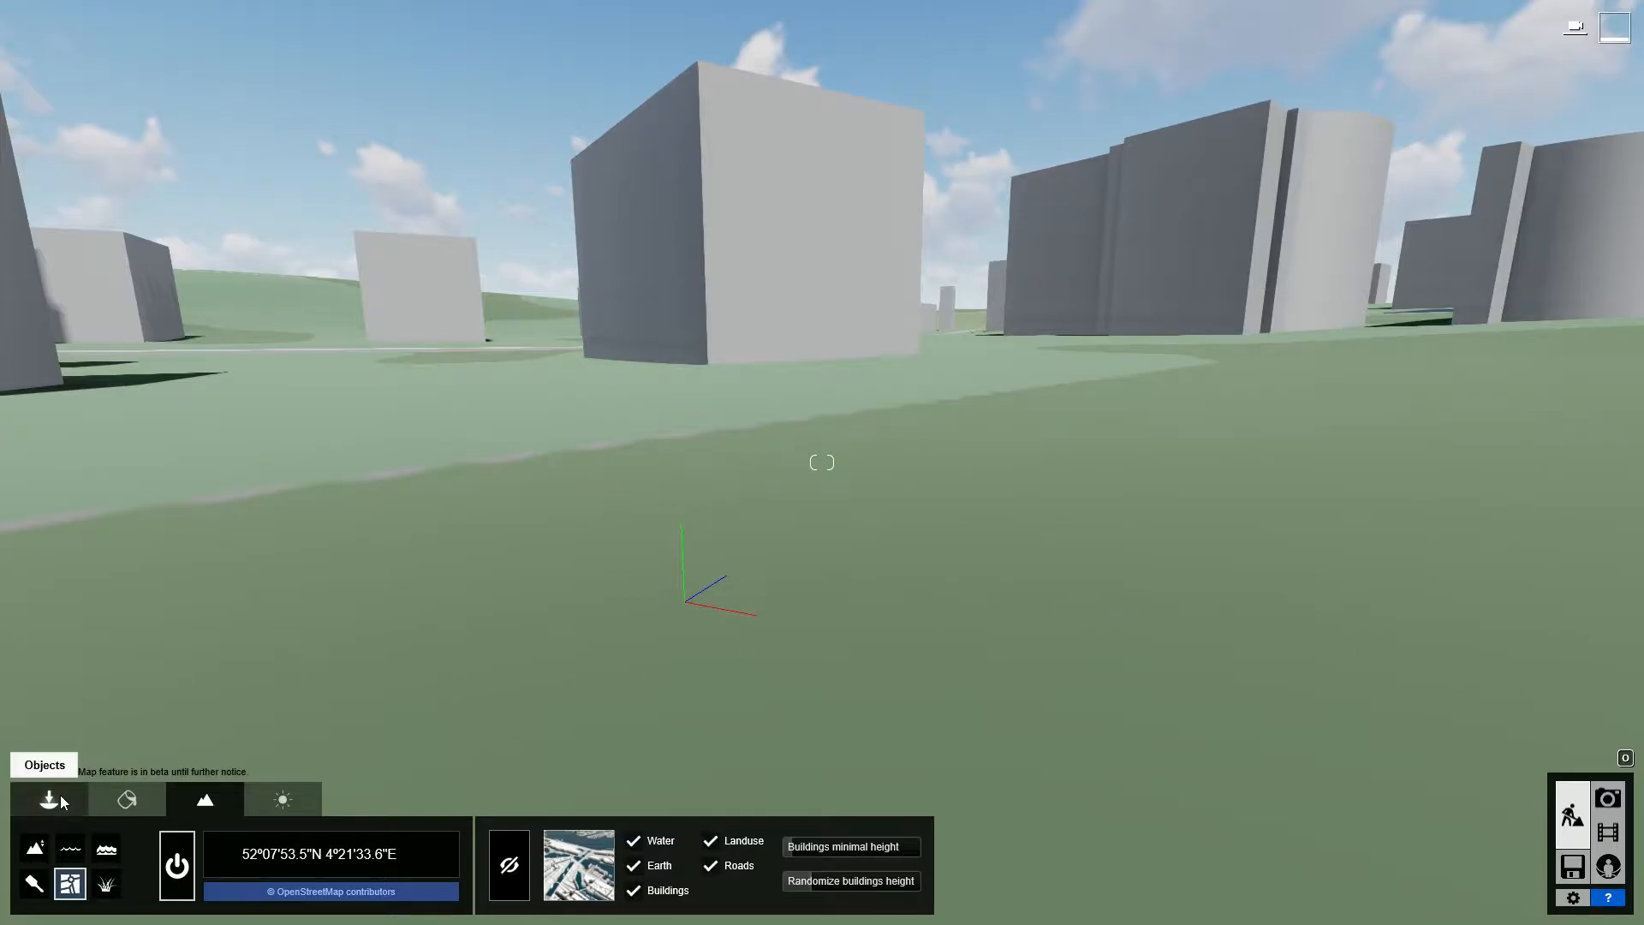
- Select the Villa Lisse model and move it out of the terrain to the site among the OSM buildings
{"action": "left_click", "coordinate": [60, 798]}
{"action": "left_click", "coordinate": [683, 603]}
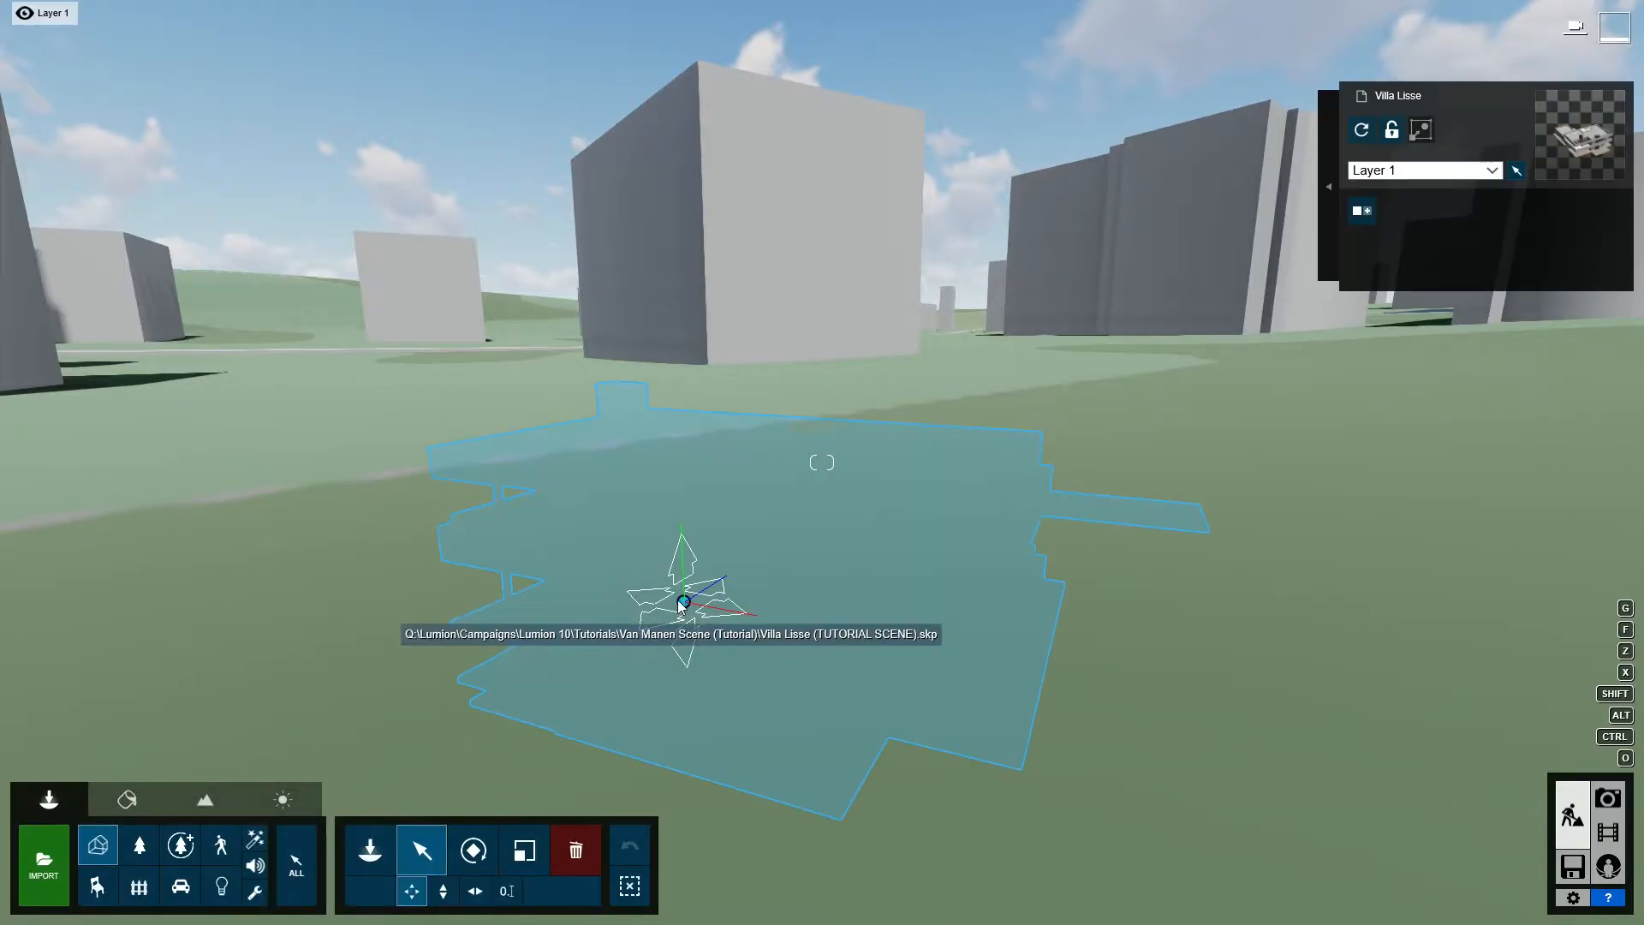
{"action": "left_click_drag", "start_coordinate": [683, 604], "coordinate": [667, 565]}
{"action": "right_click_drag", "start_coordinate": [666, 565], "coordinate": [1156, 462]}
{"action": "key", "text": "s"}
{"action": "scroll", "coordinate": [676, 556], "scroll_direction": "down", "scroll_amount": 6}
{"action": "key", "text": "o"}
{"action": "right_click_drag", "start_coordinate": [616, 449], "coordinate": [656, 481]}
{"action": "scroll", "coordinate": [659, 510], "scroll_direction": "down", "scroll_amount": 3}
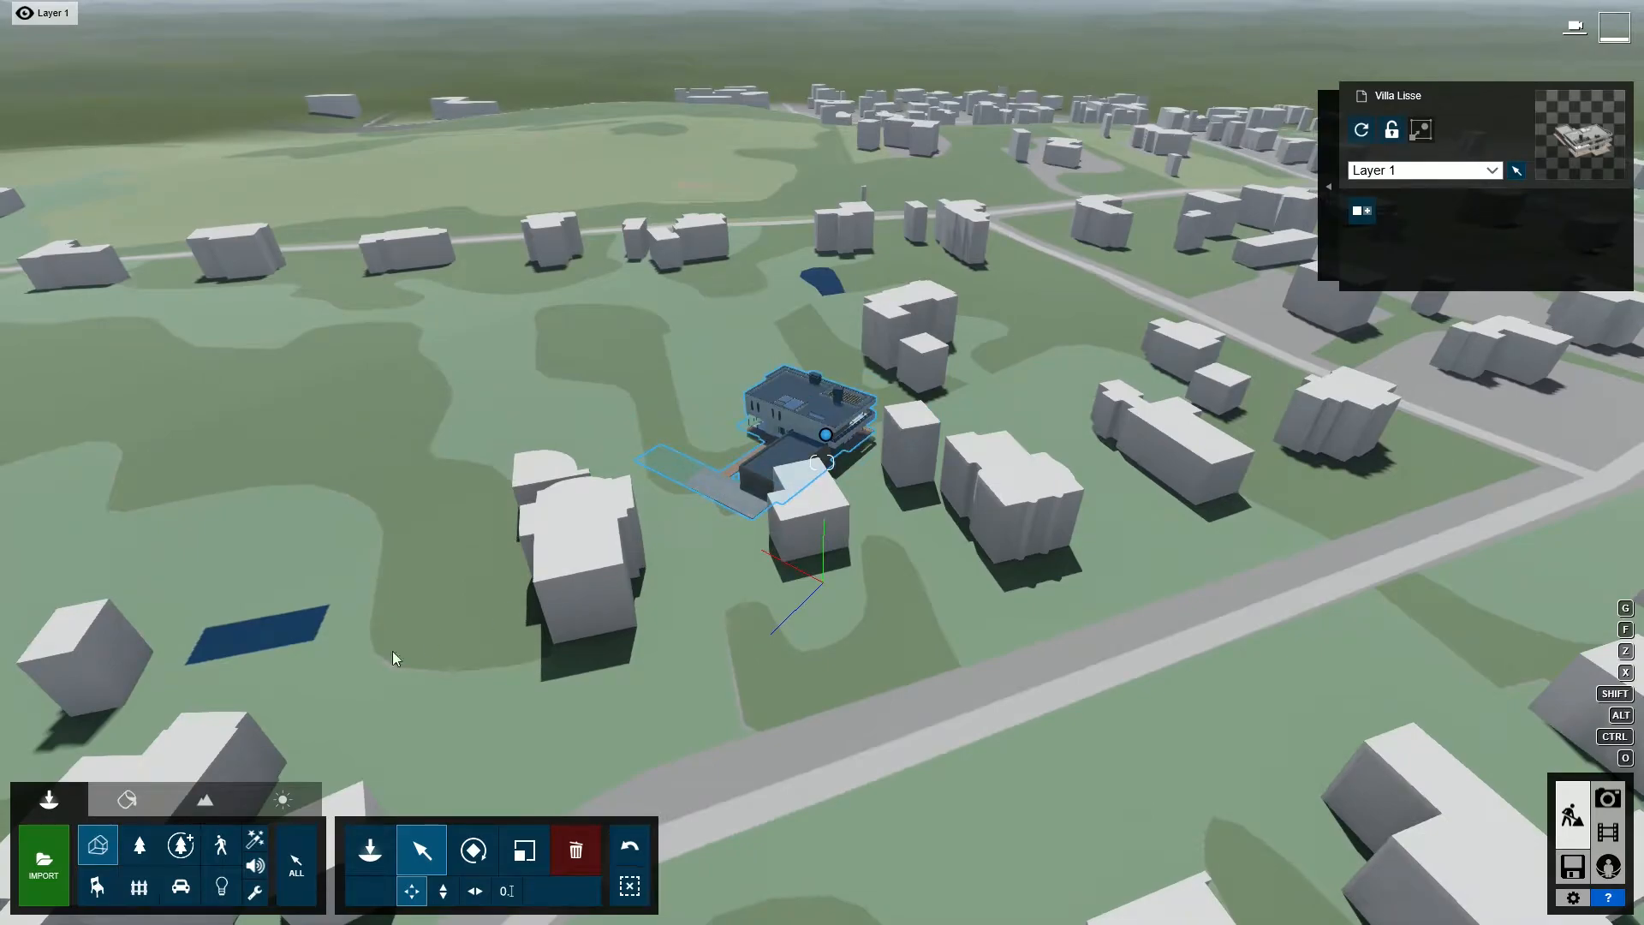
- Hide the OSM building block that stands directly in front of the villa
{"action": "left_click", "coordinate": [205, 799]}
{"action": "left_click", "coordinate": [505, 869]}
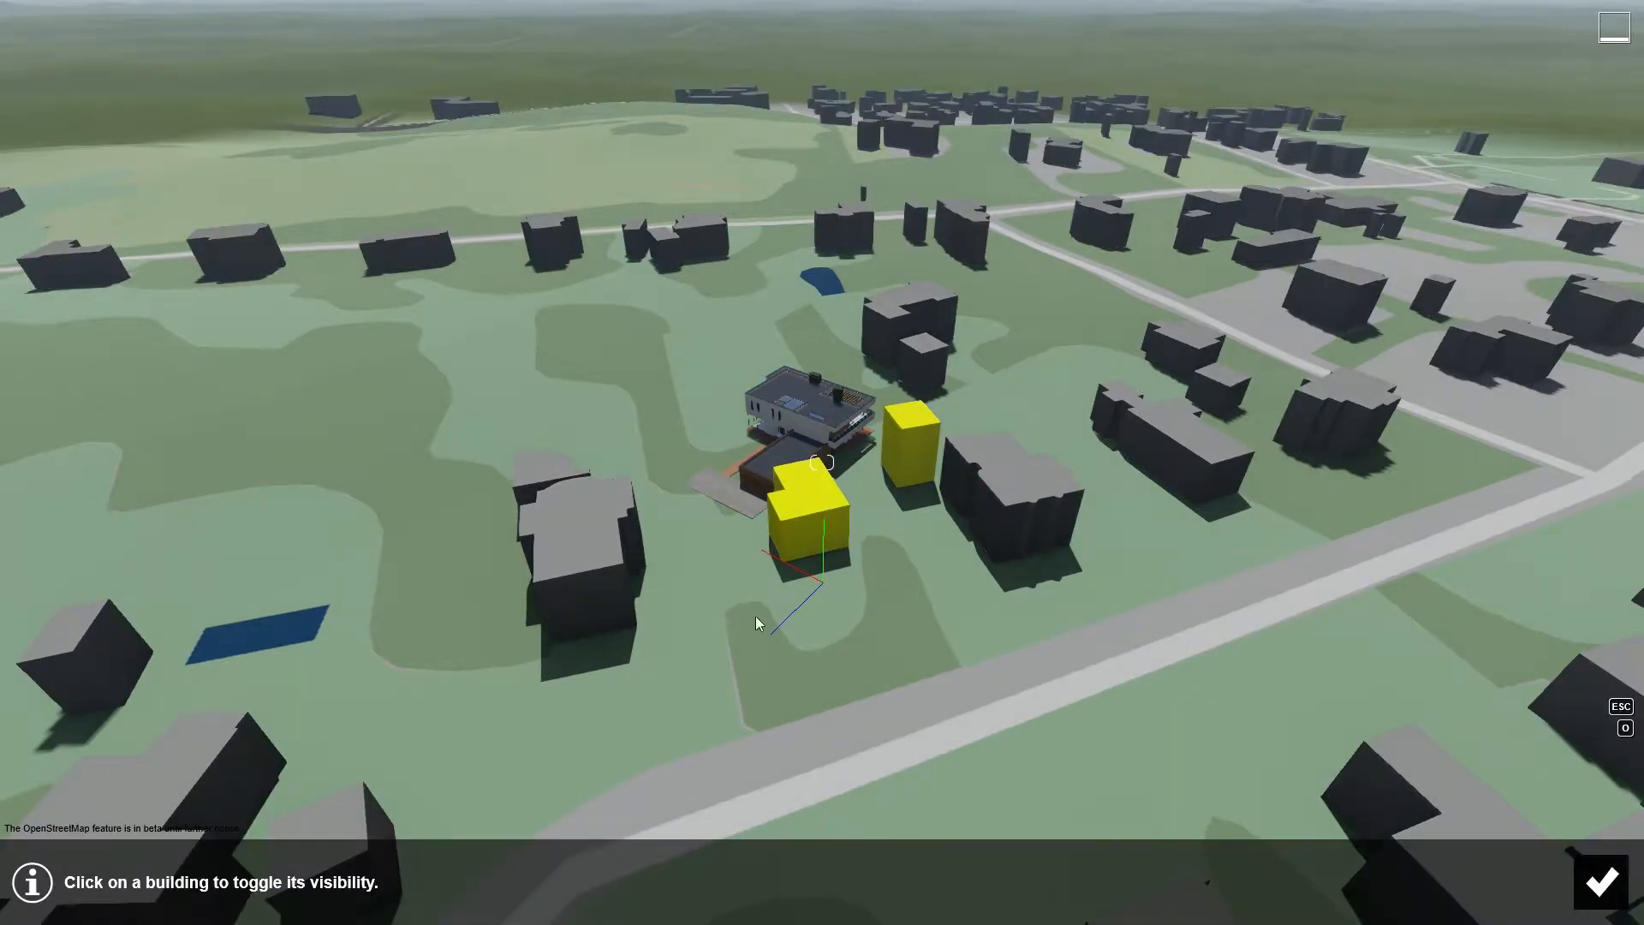
{"action": "left_click", "coordinate": [797, 533]}
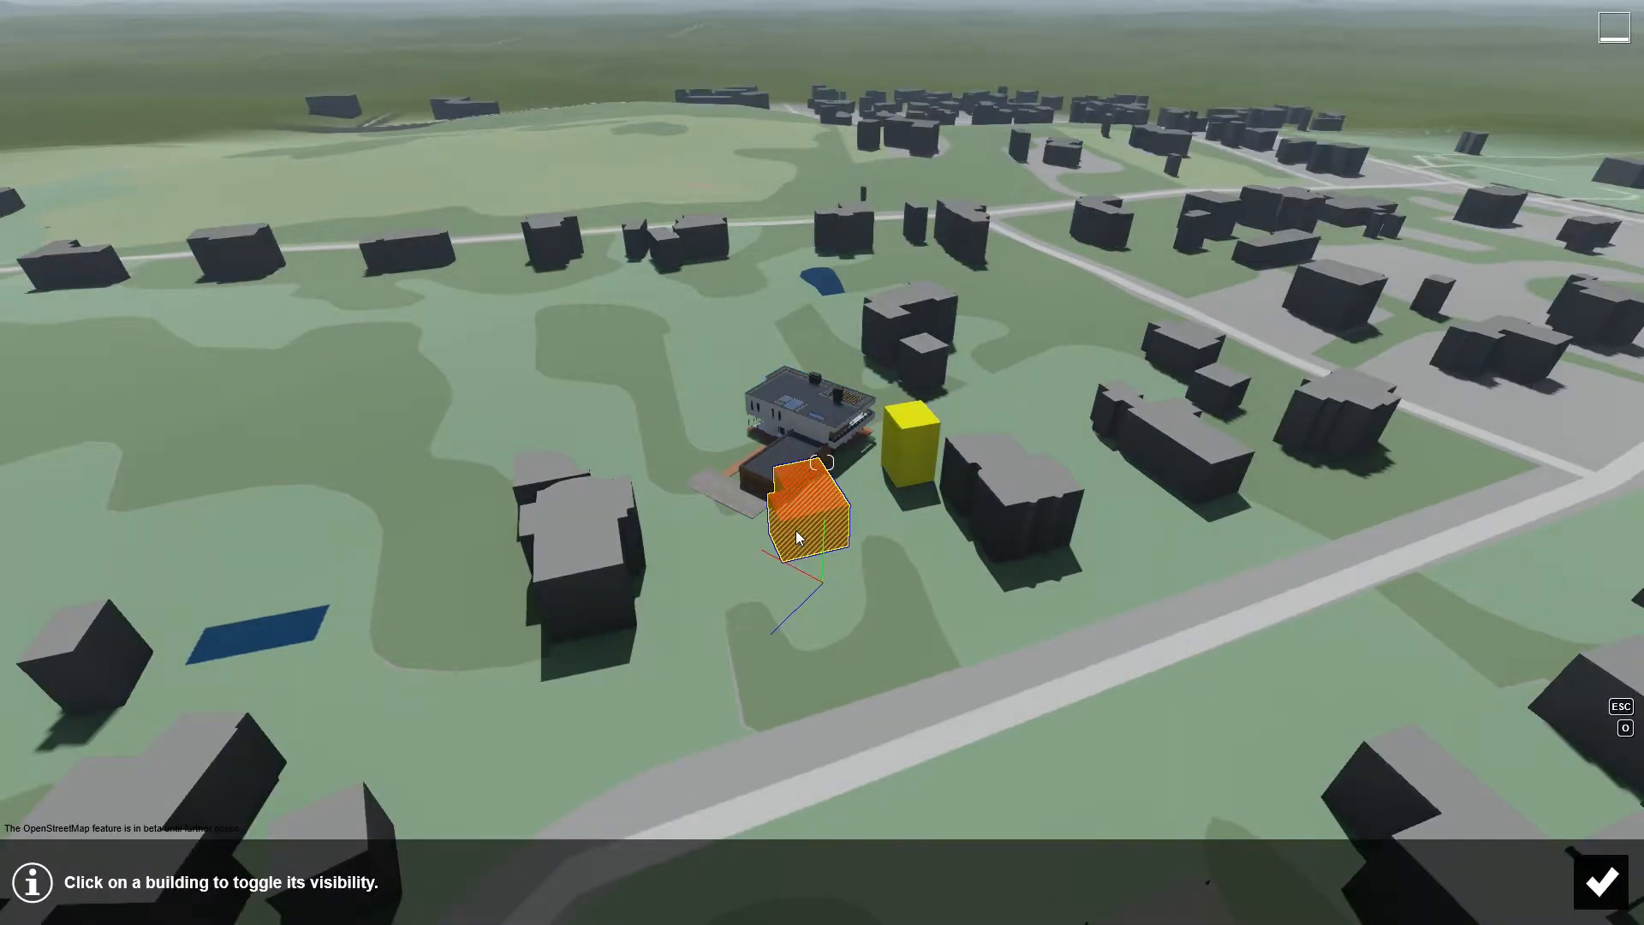
{"action": "left_click", "coordinate": [1599, 882]}
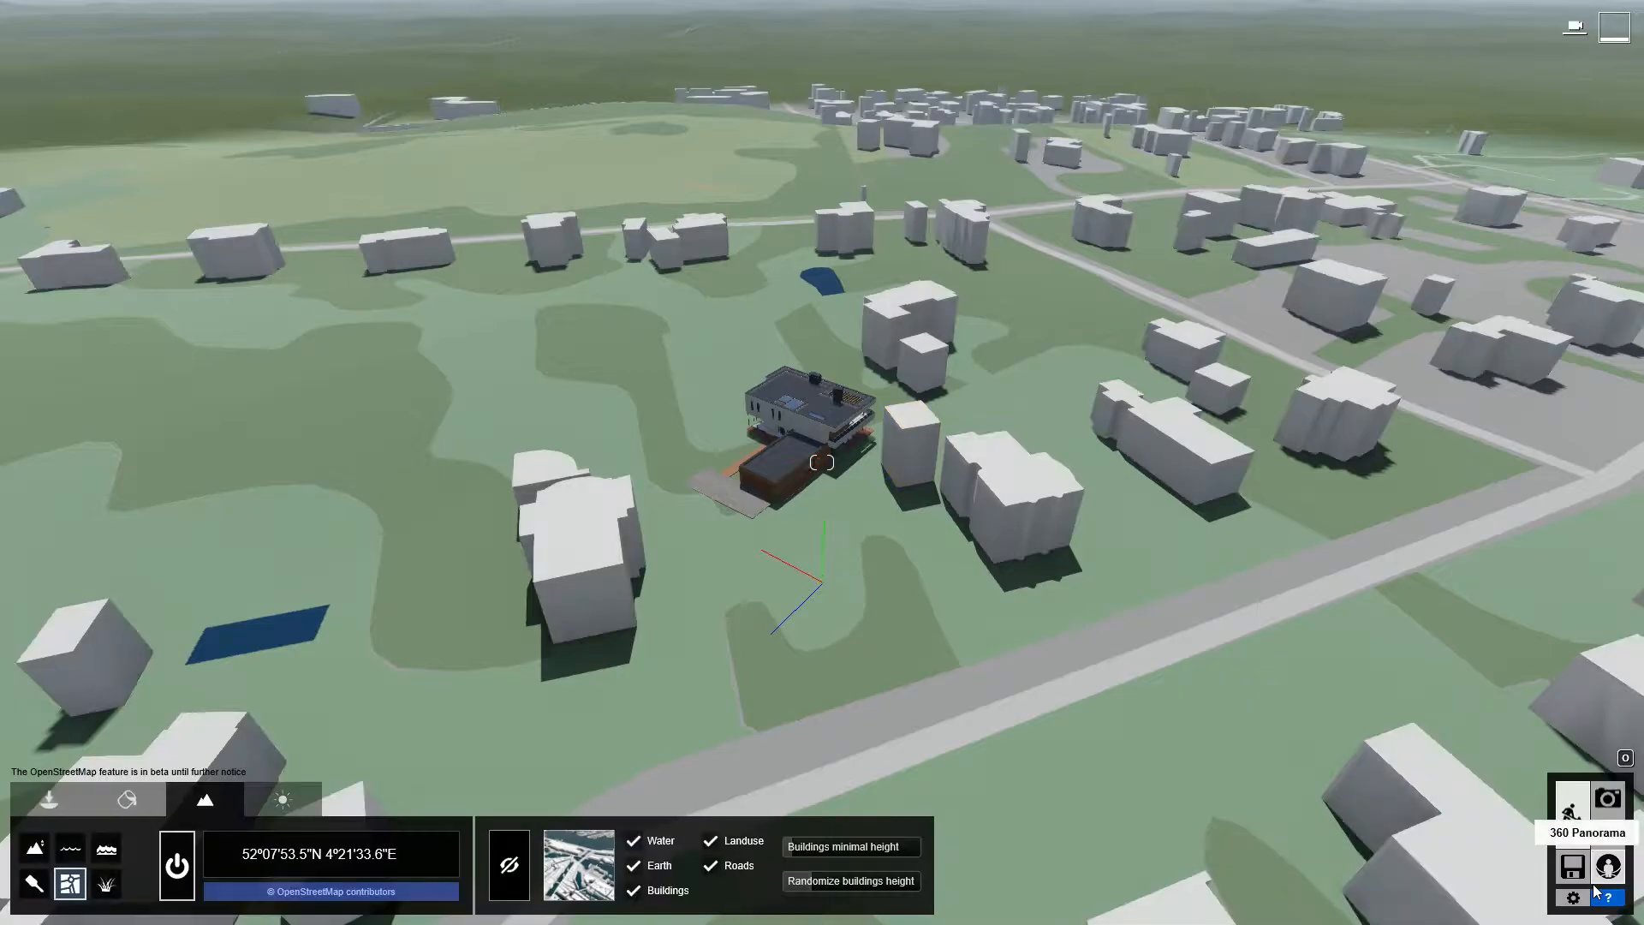
- Move the villa onto the cleared plot and rotate it so its terrace side faces the road
{"action": "left_click", "coordinate": [49, 799]}
{"action": "left_click", "coordinate": [821, 436]}
{"action": "left_click_drag", "start_coordinate": [824, 441], "coordinate": [784, 557]}
{"action": "key", "text": "r"}
{"action": "key", "text": "m"}
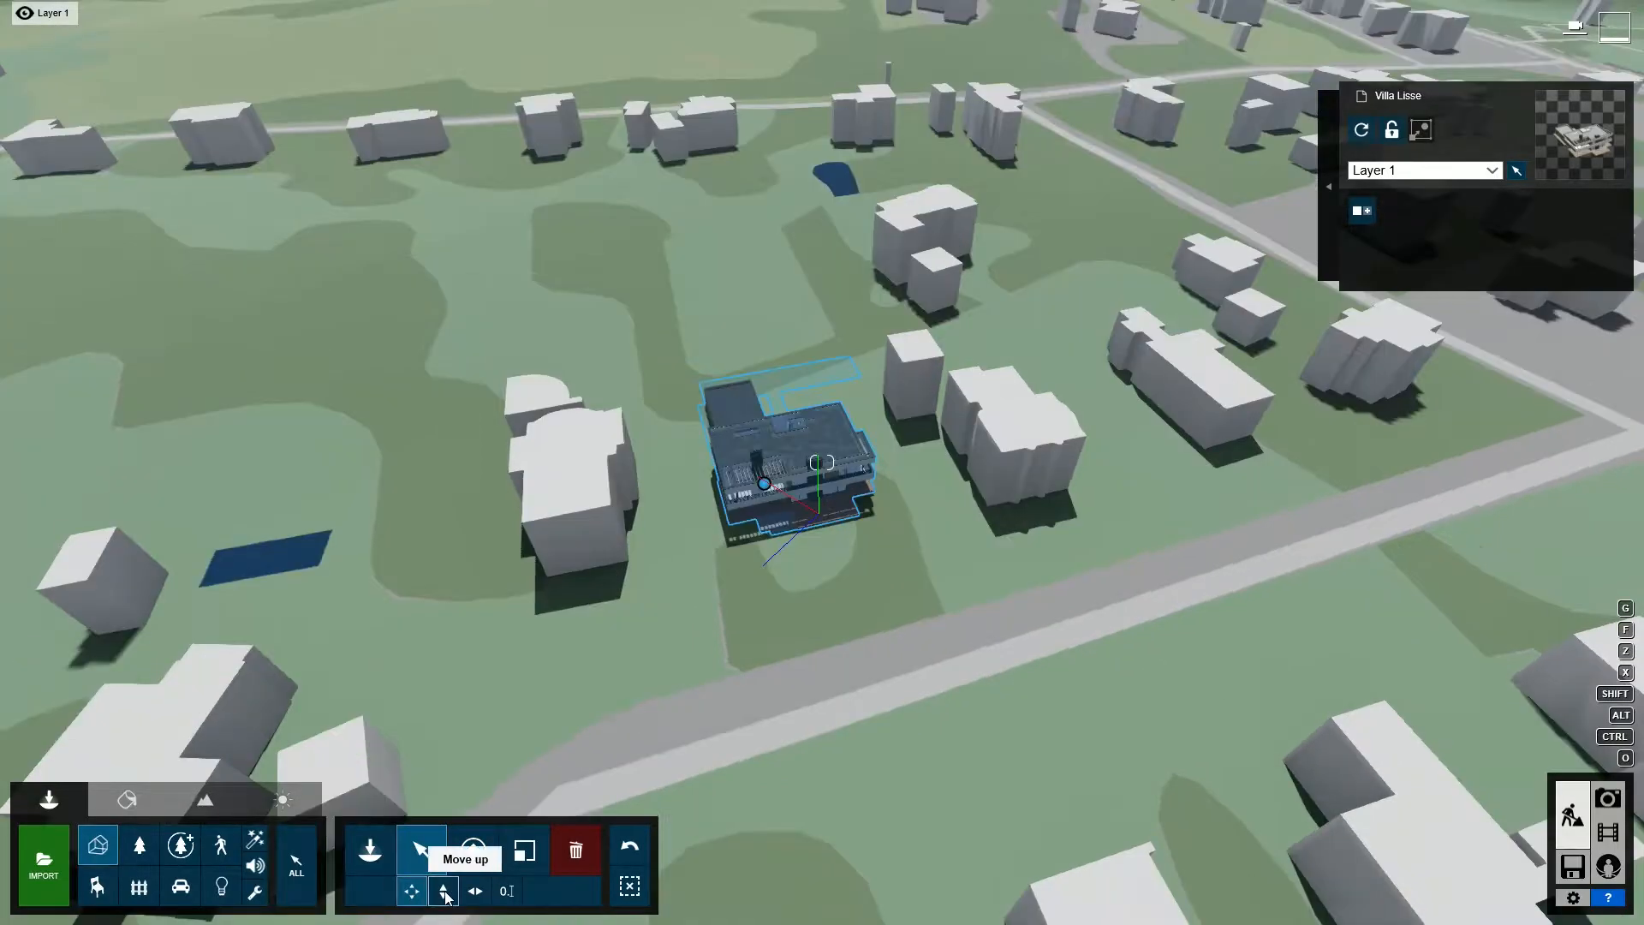
{"action": "left_click", "coordinate": [443, 890]}
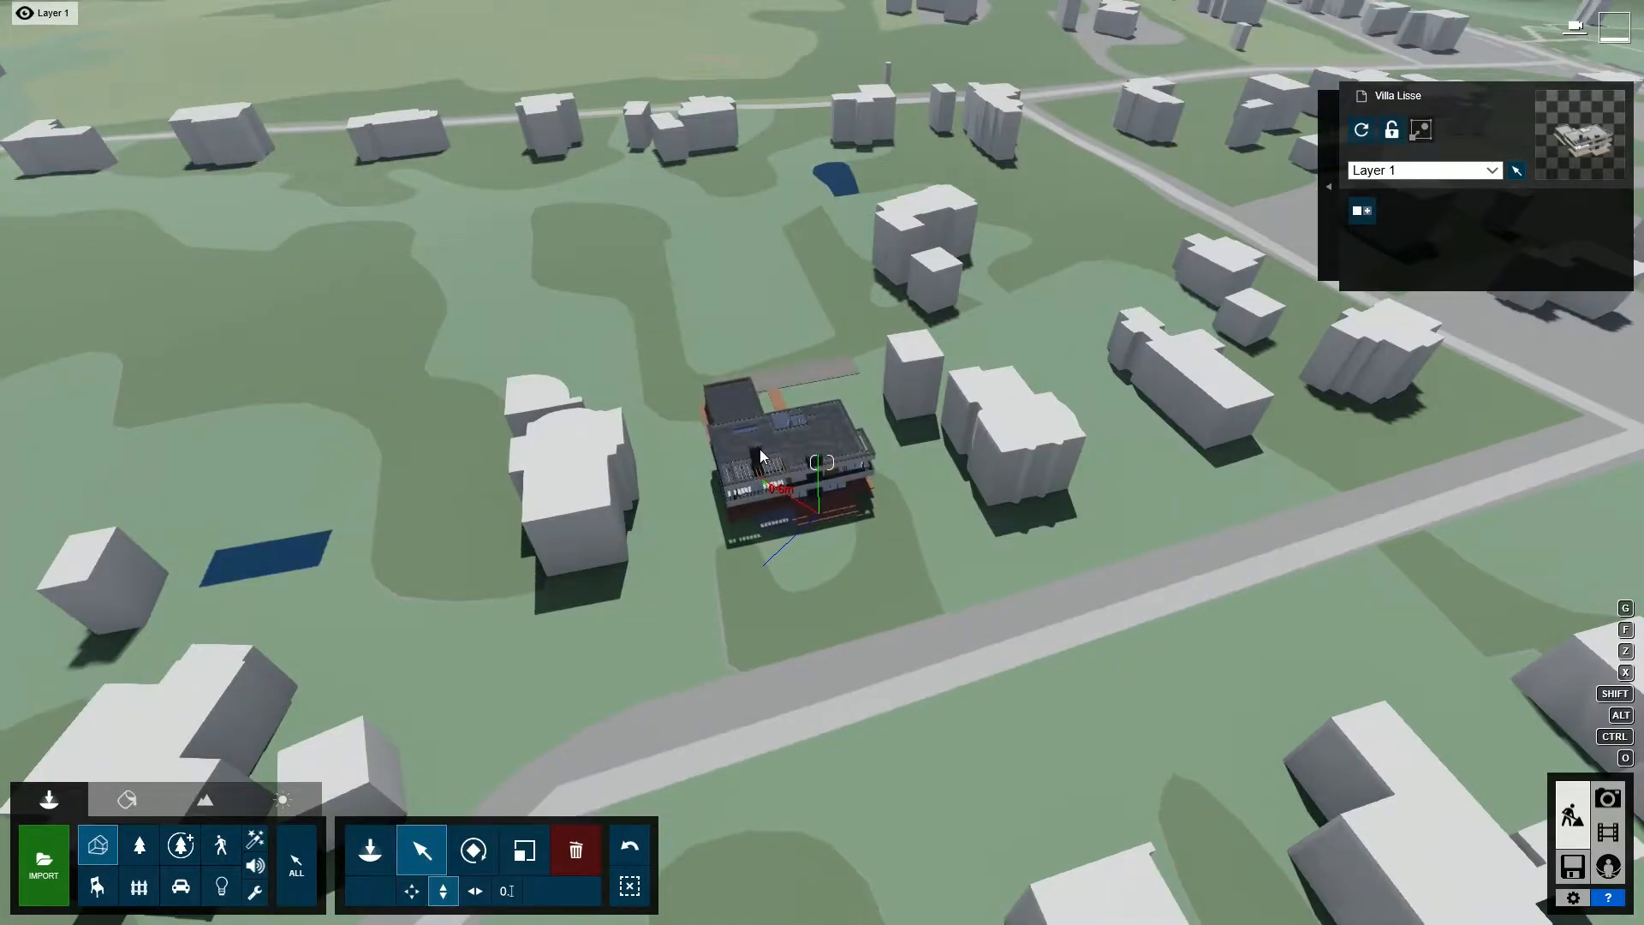
- Change the sun direction so that the villa's terrace side is lit
{"action": "left_click", "coordinate": [283, 799]}
{"action": "left_click_drag", "start_coordinate": [203, 902], "coordinate": [153, 891]}
{"action": "left_click", "coordinate": [49, 798]}
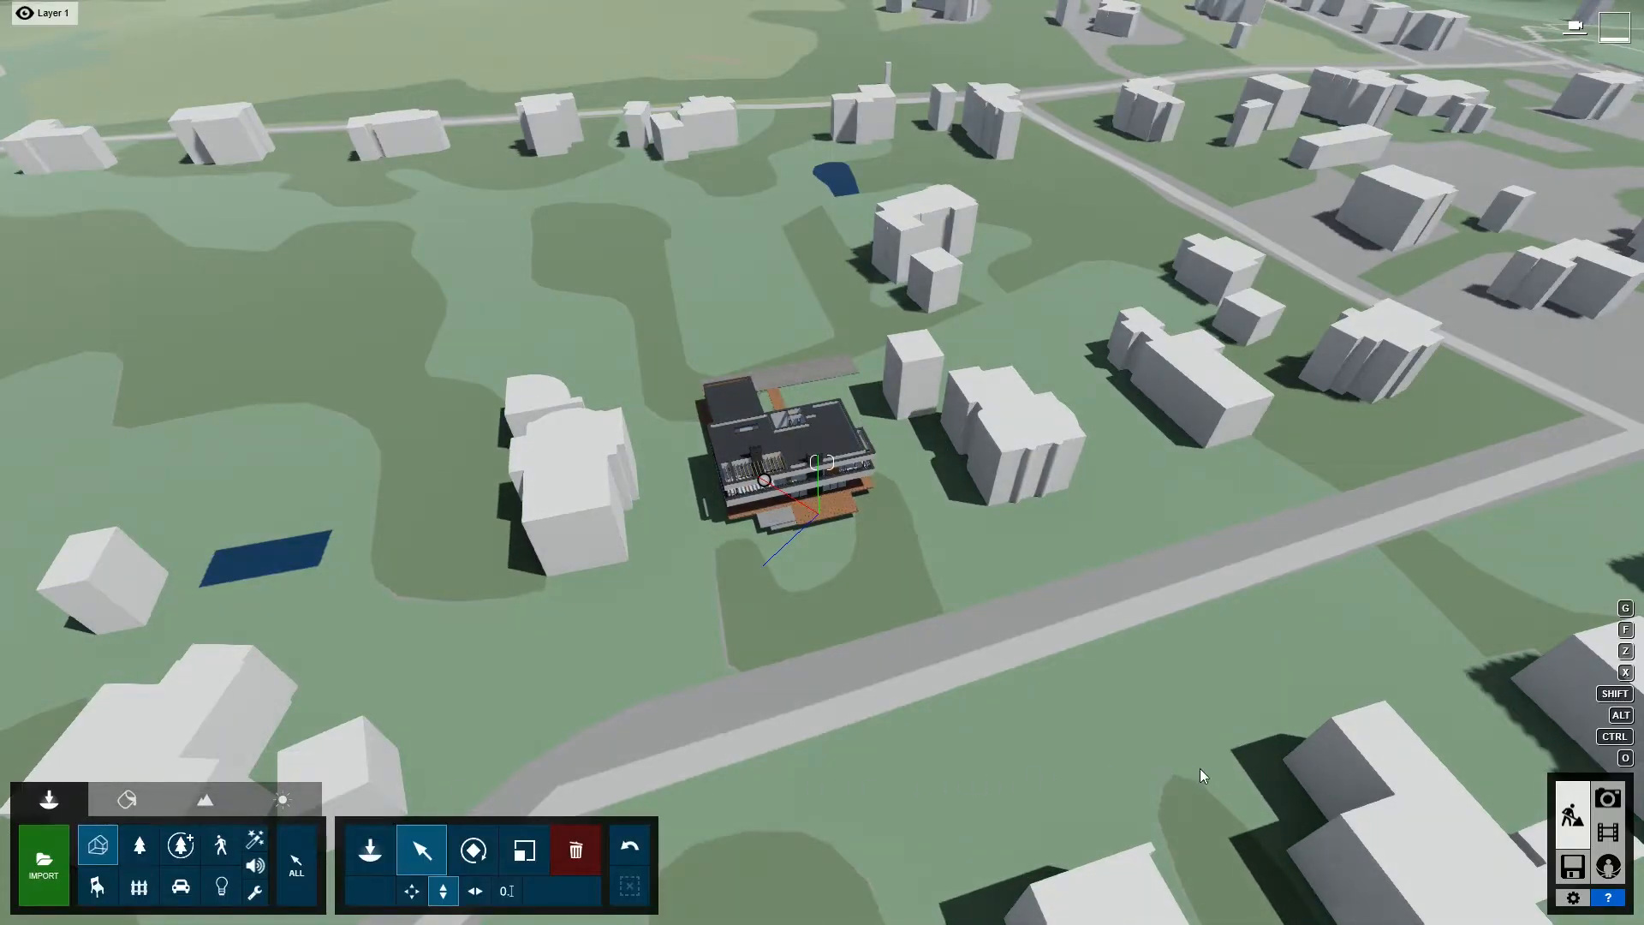
- Store the current aerial view as the first photo and add the Photo Matching effect to it
{"action": "left_click", "coordinate": [1608, 799]}
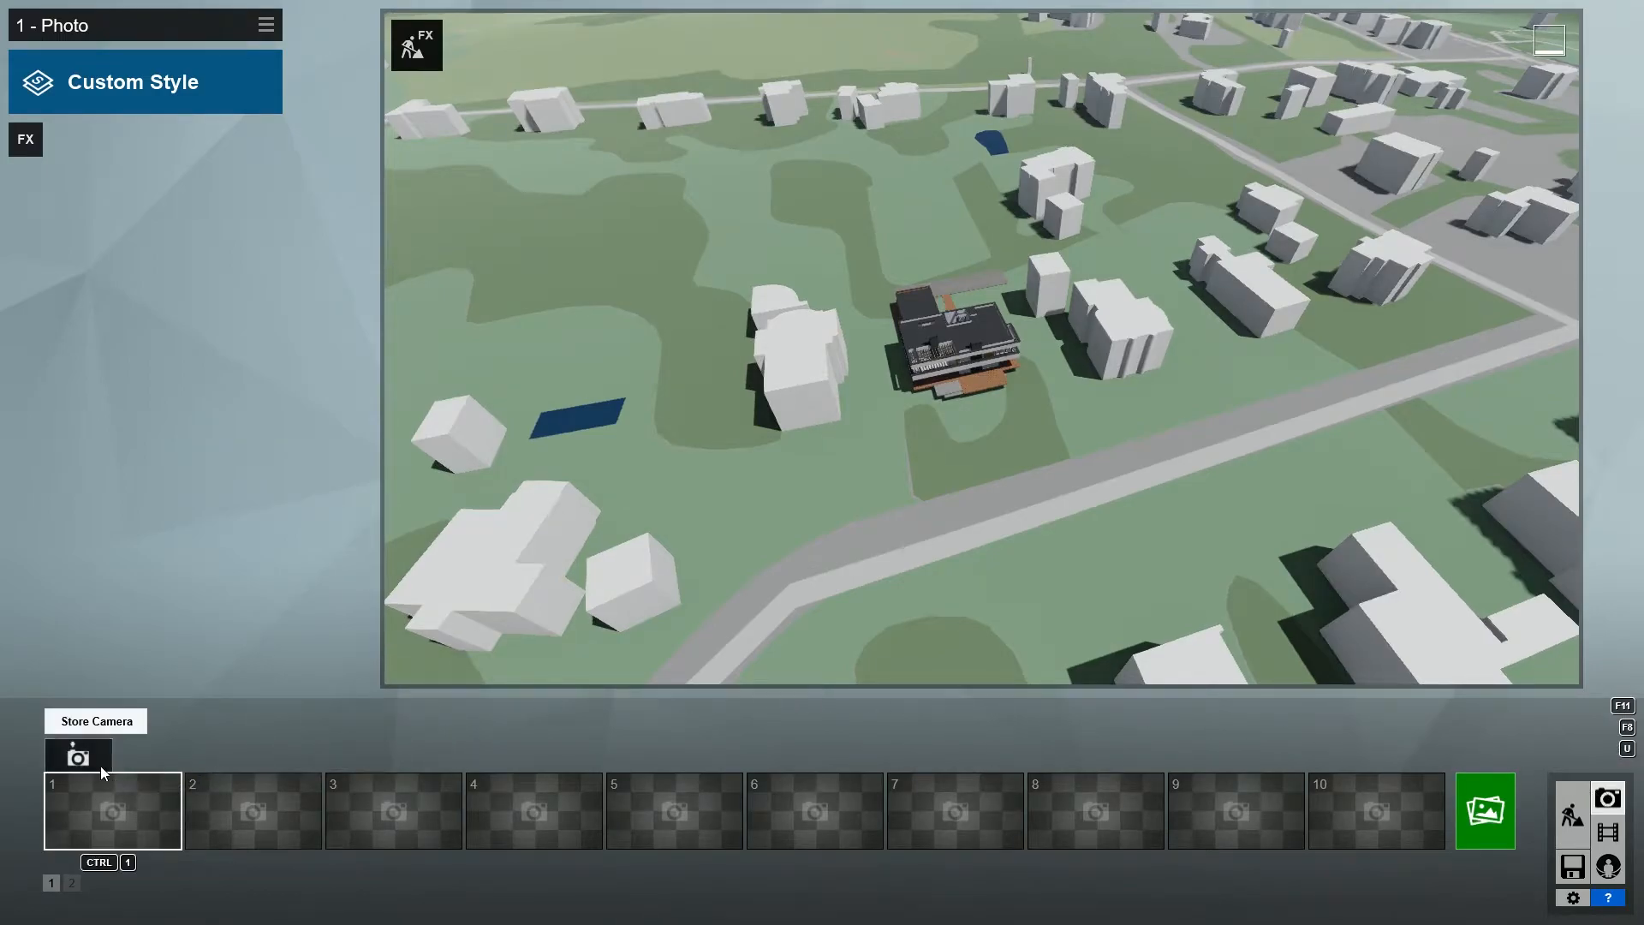
{"action": "left_click", "coordinate": [78, 757]}
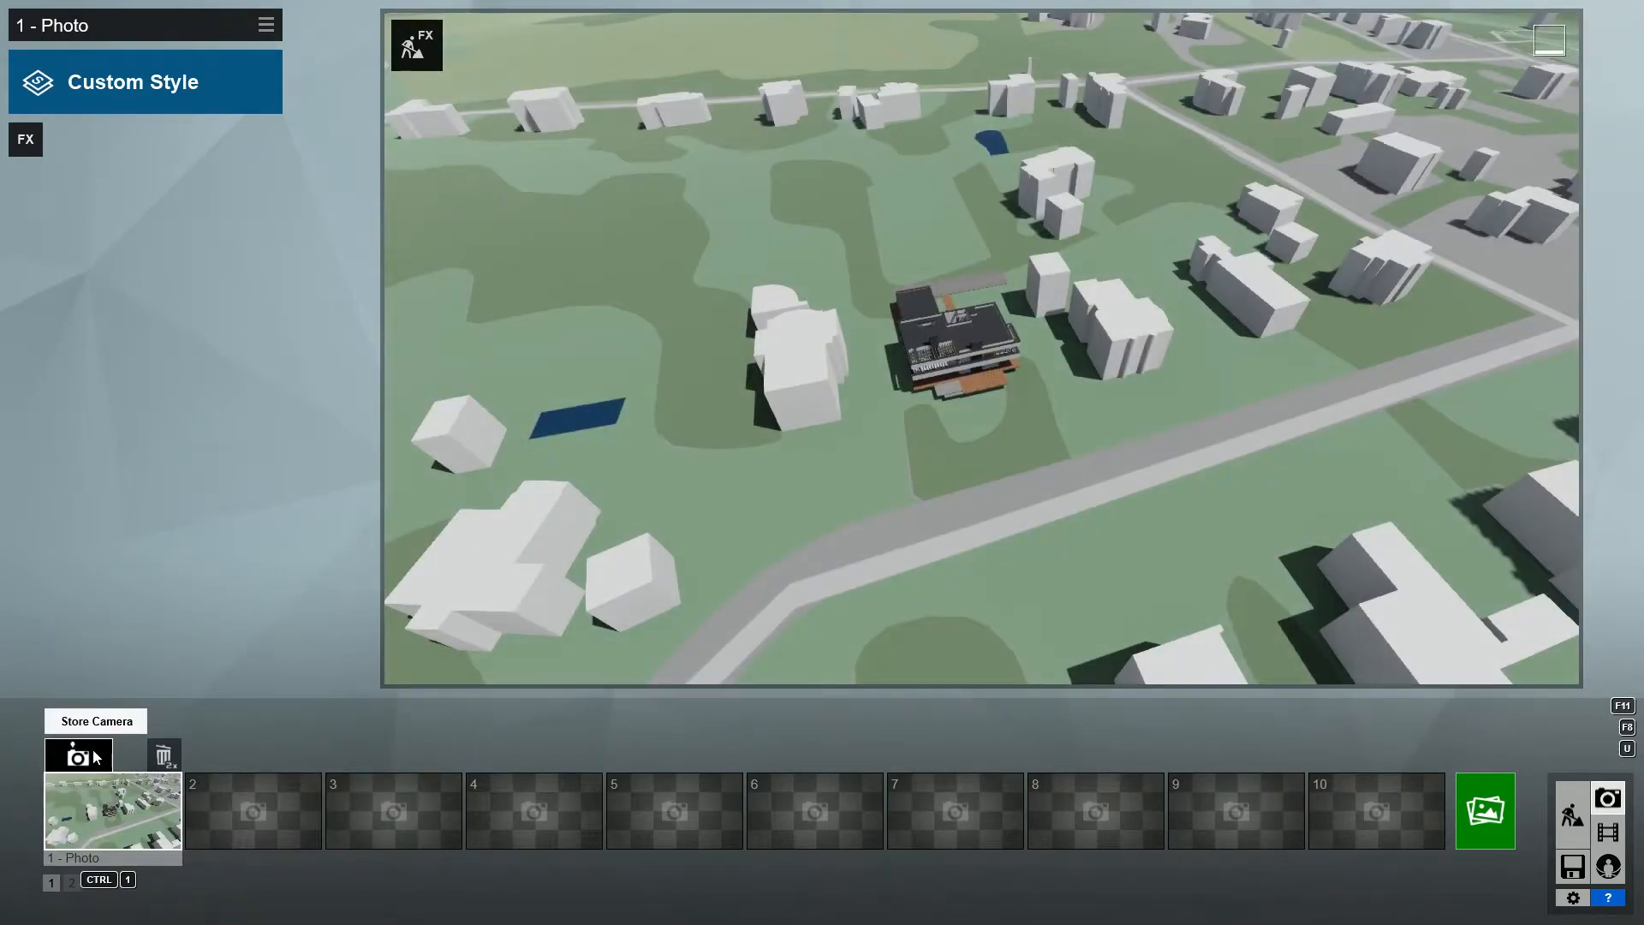
{"action": "left_click", "coordinate": [40, 149]}
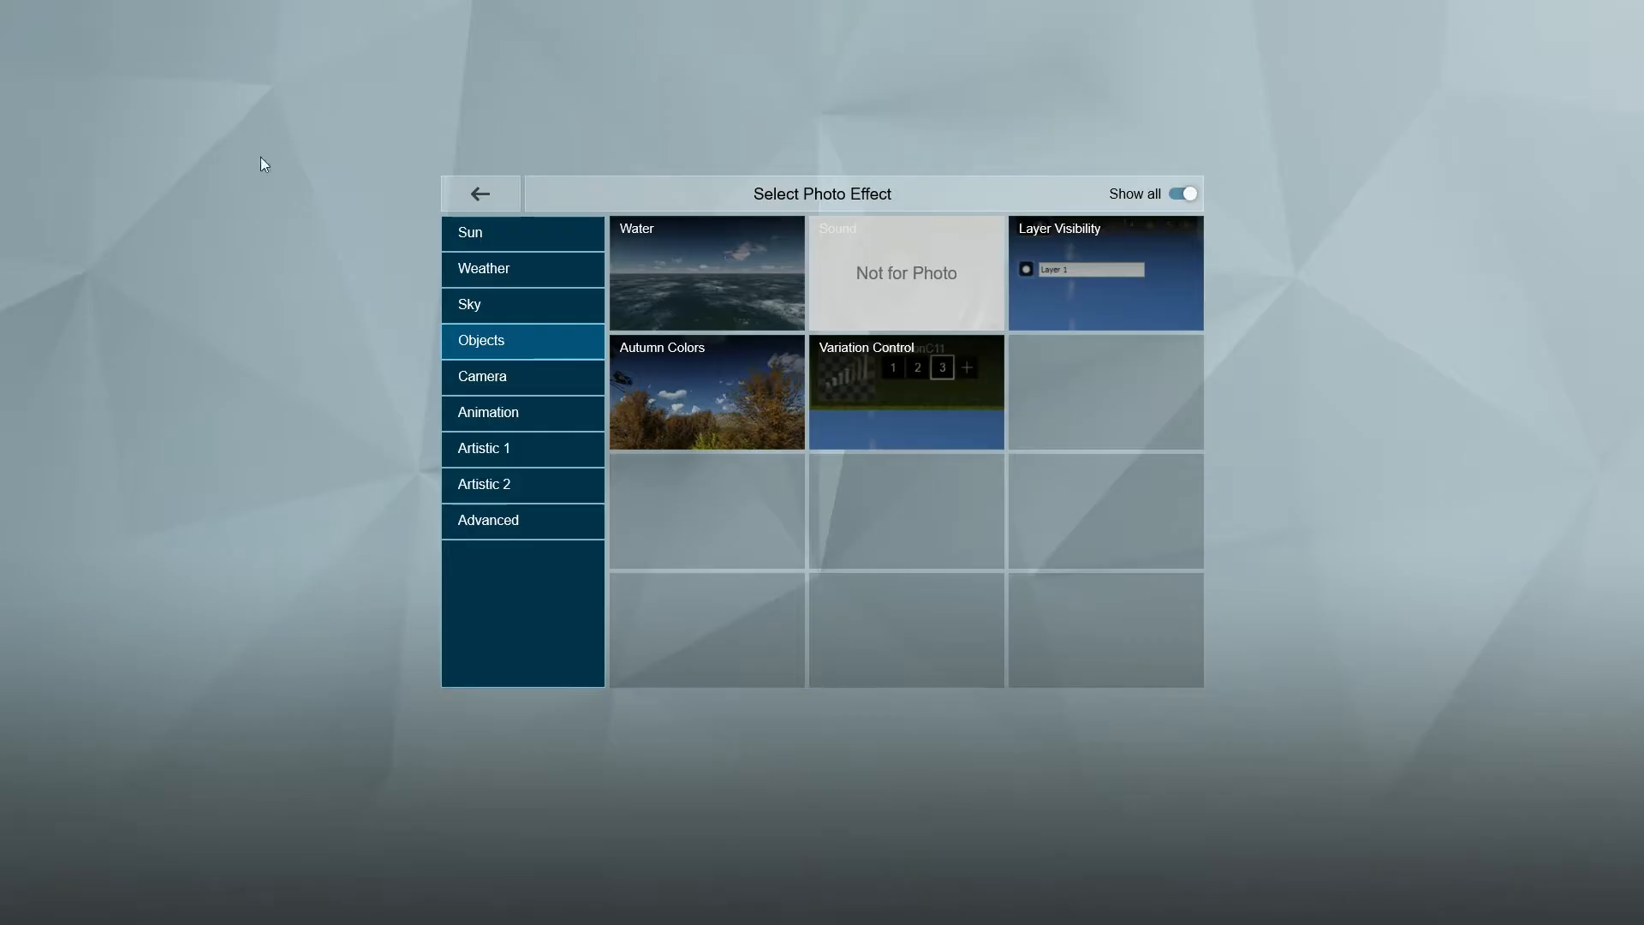
{"action": "left_click", "coordinate": [514, 376]}
{"action": "left_click", "coordinate": [671, 304]}
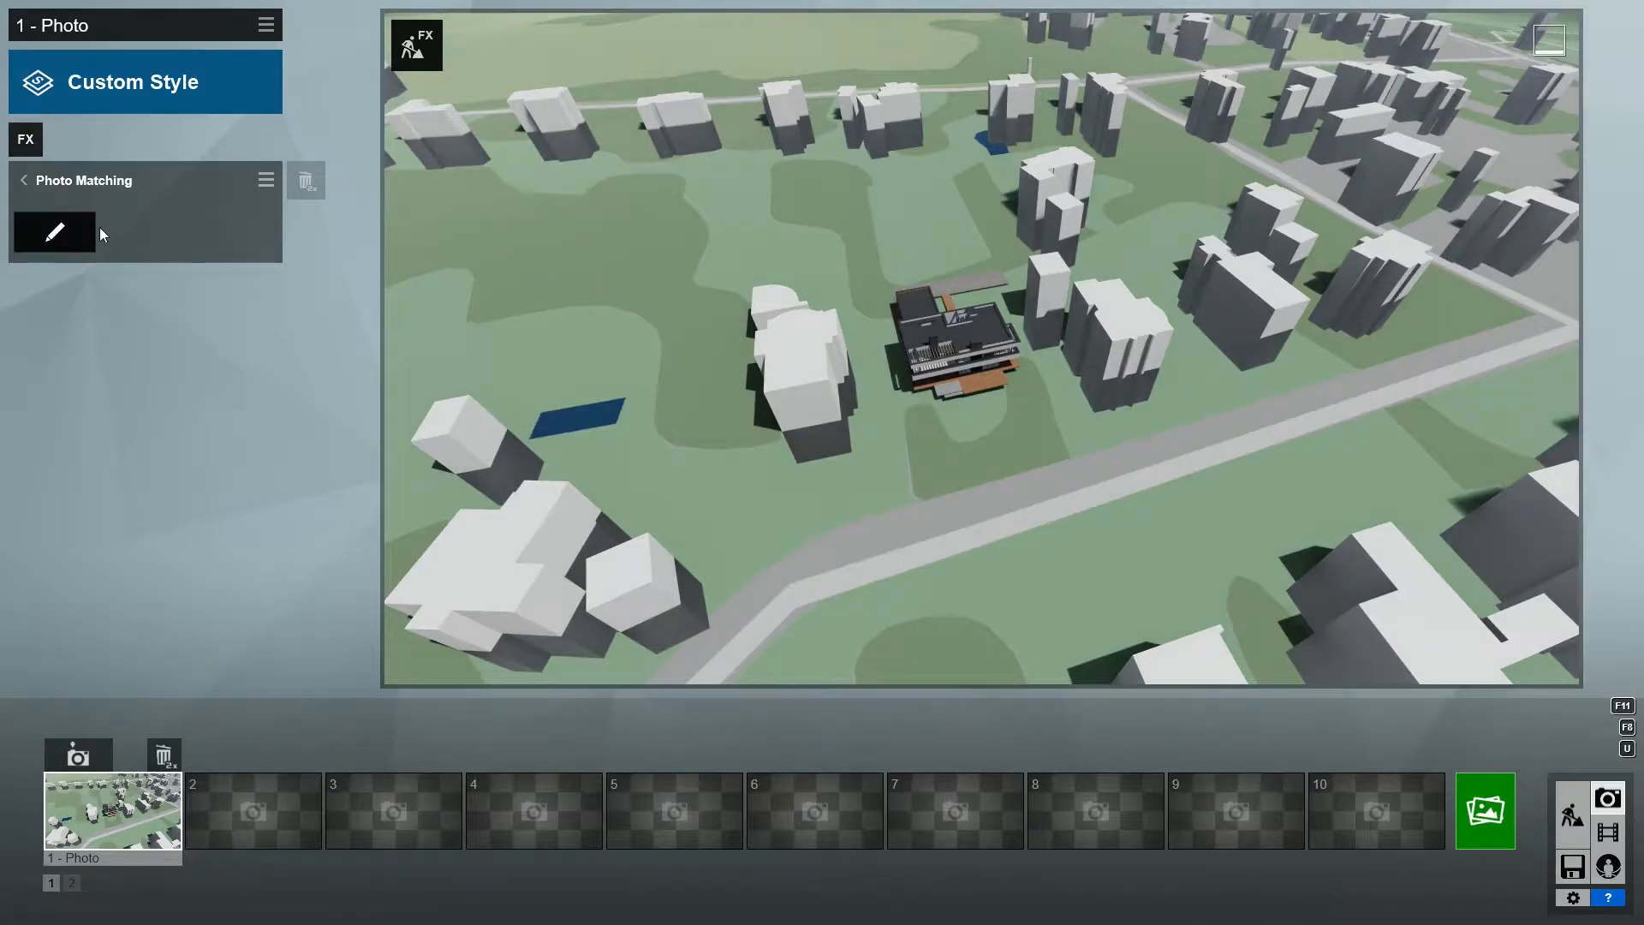
- Edit the Photo Matching effect and load the aerial photo 721_2160.jpg as its background
{"action": "left_click", "coordinate": [53, 231]}
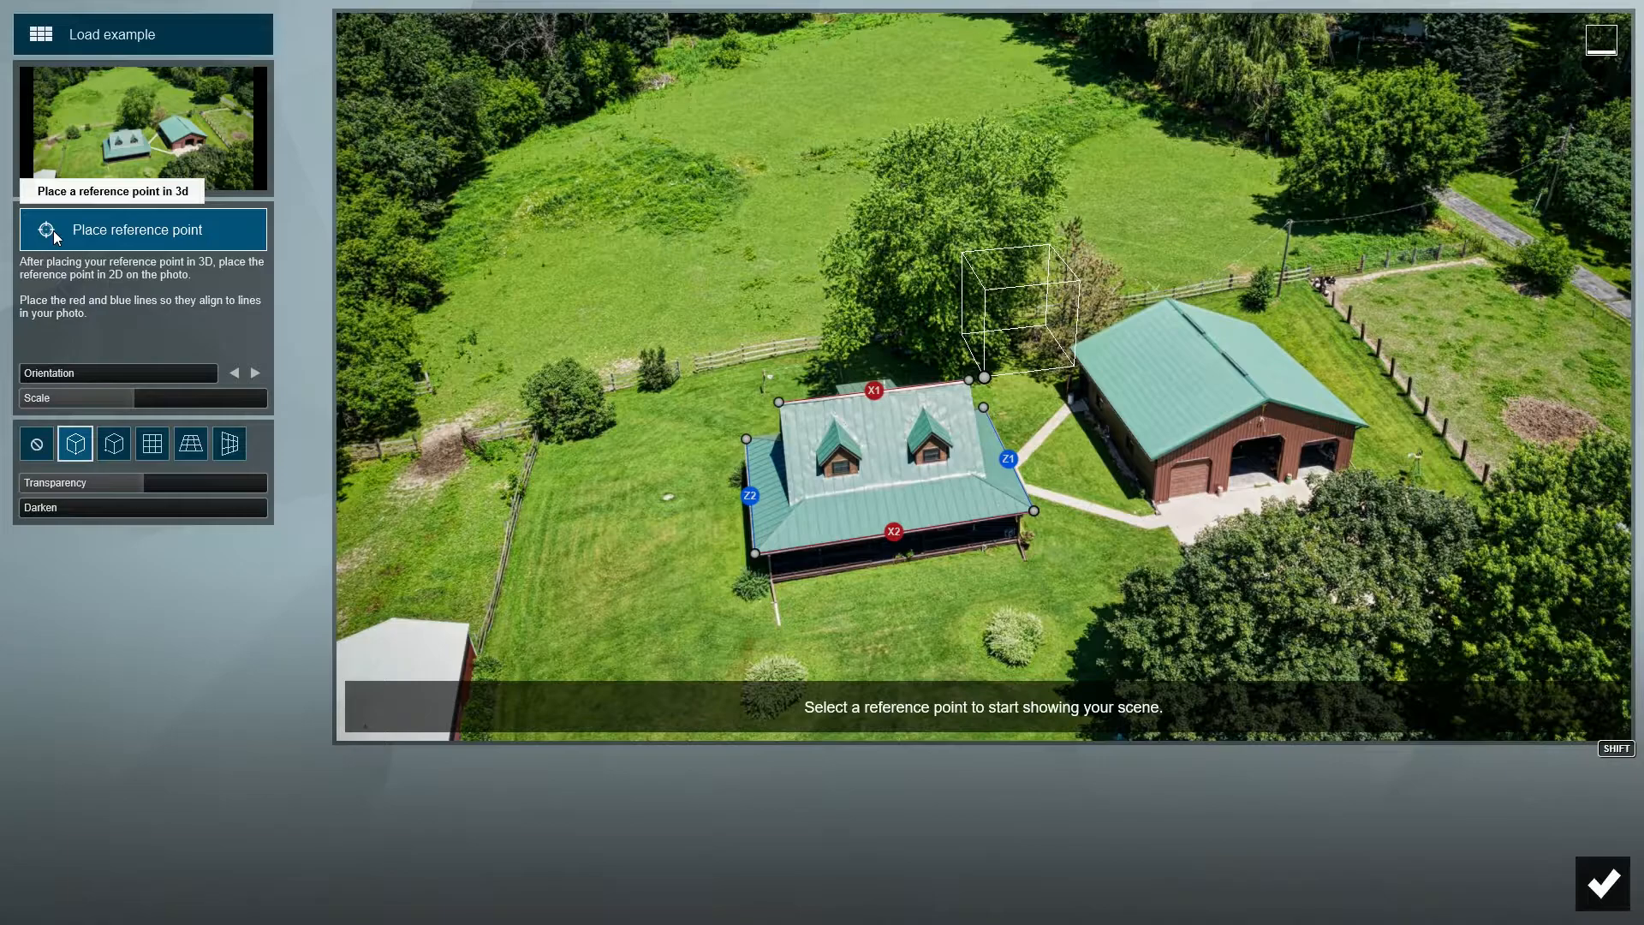
{"action": "left_click", "coordinate": [89, 165]}
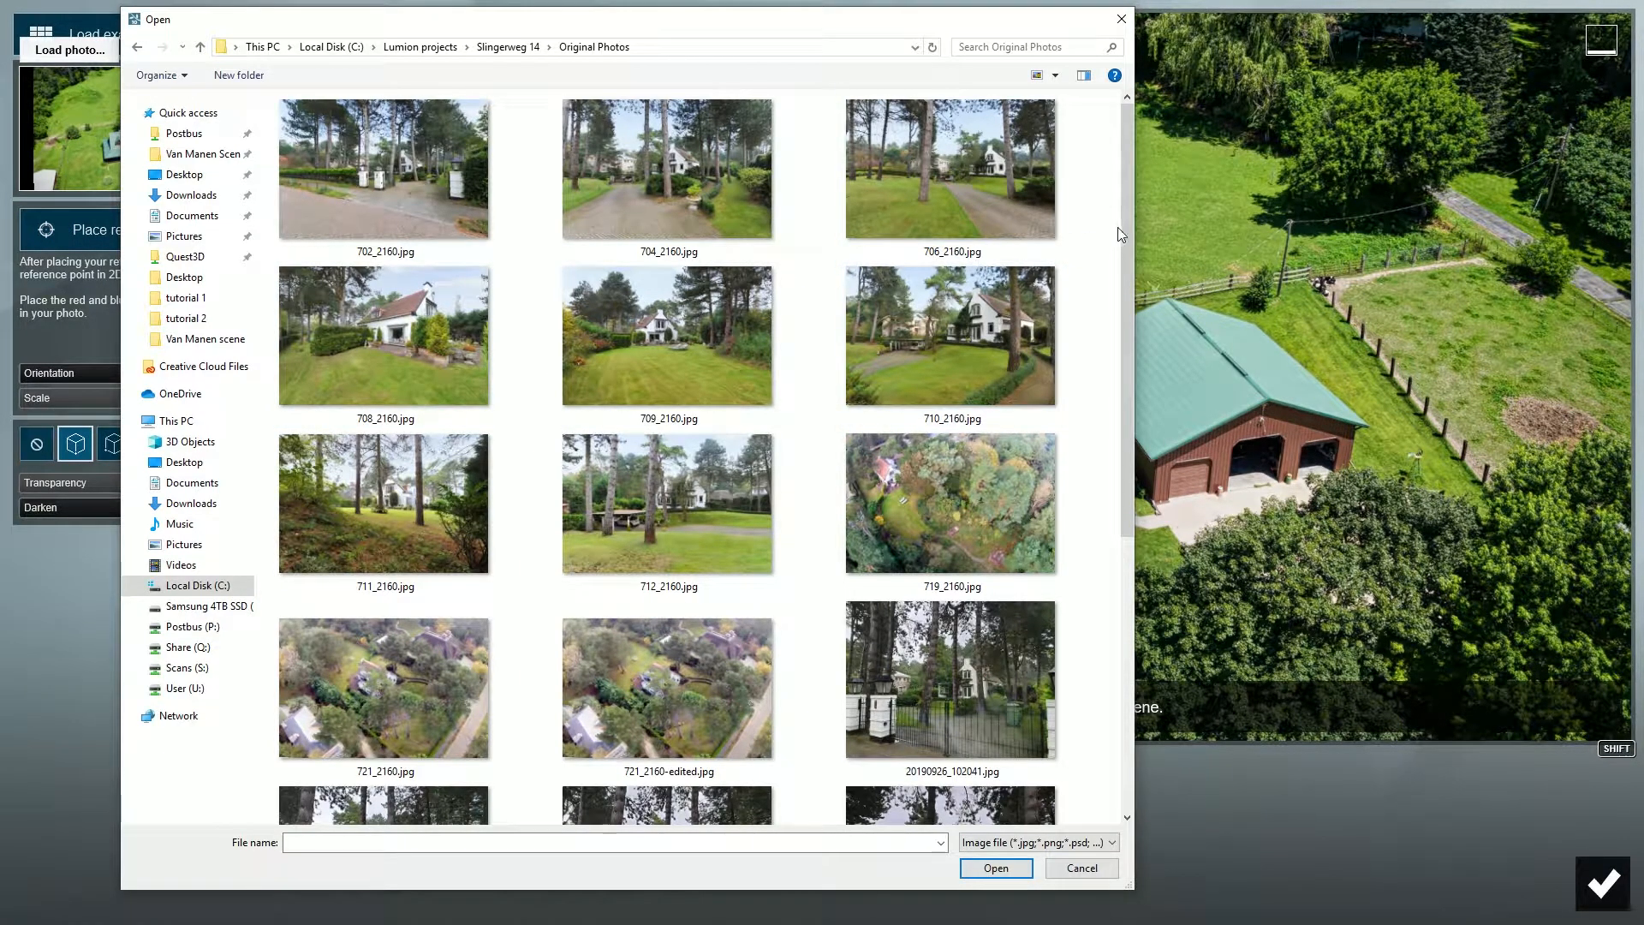
{"action": "left_click_drag", "start_coordinate": [1122, 230], "coordinate": [1105, 394]}
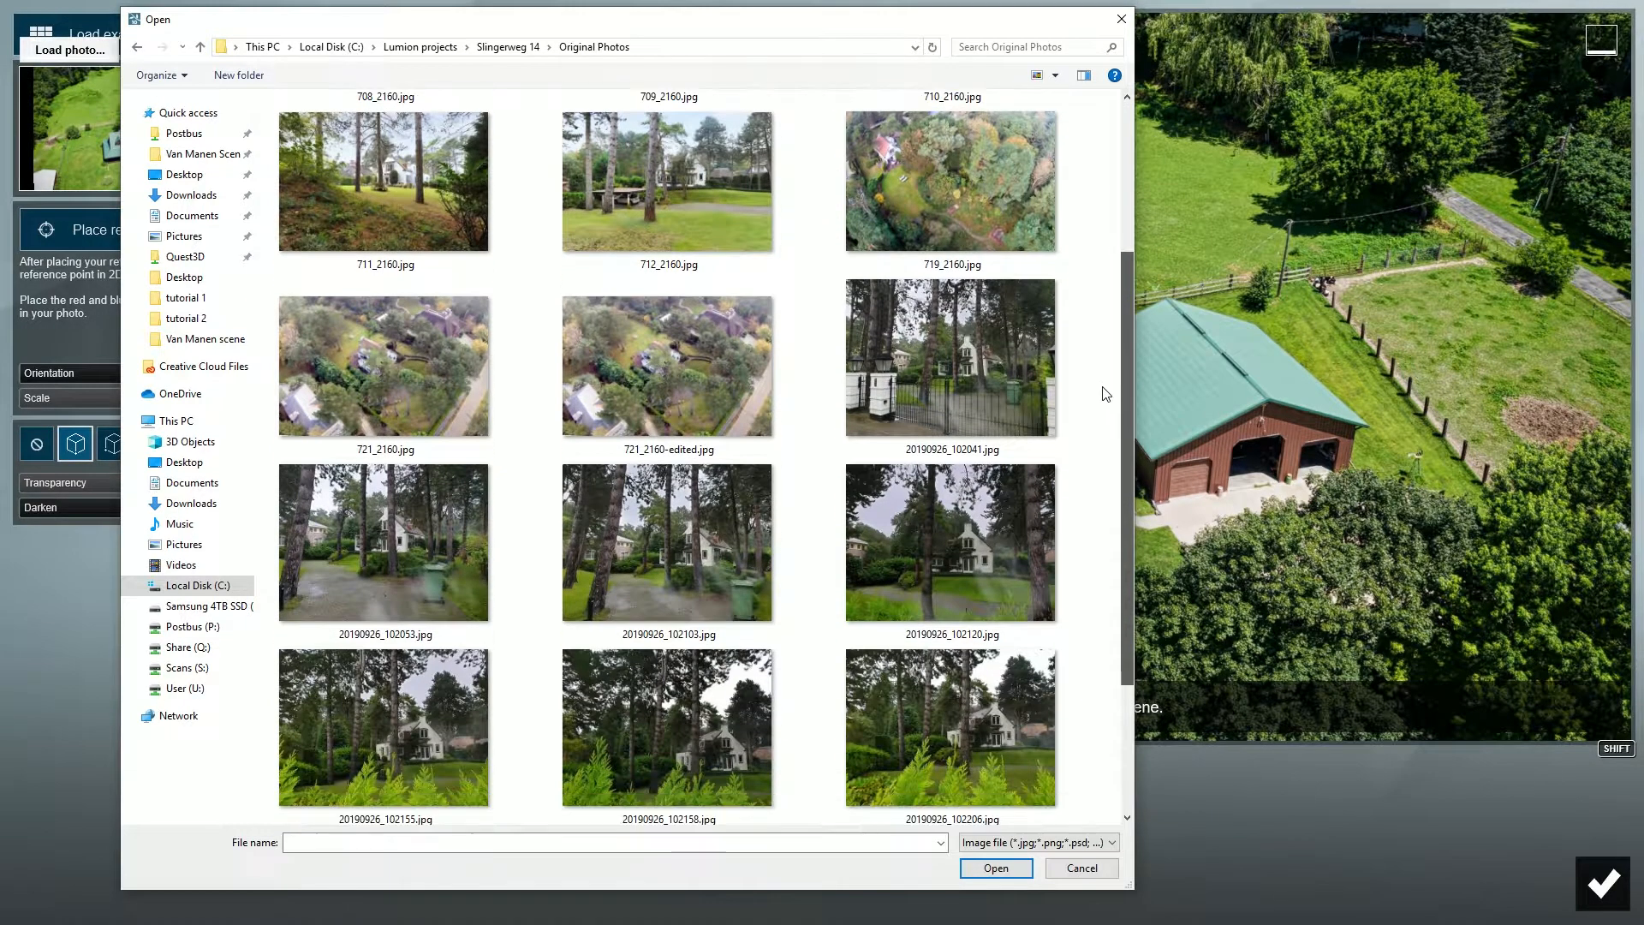
{"action": "double_click", "coordinate": [404, 361]}
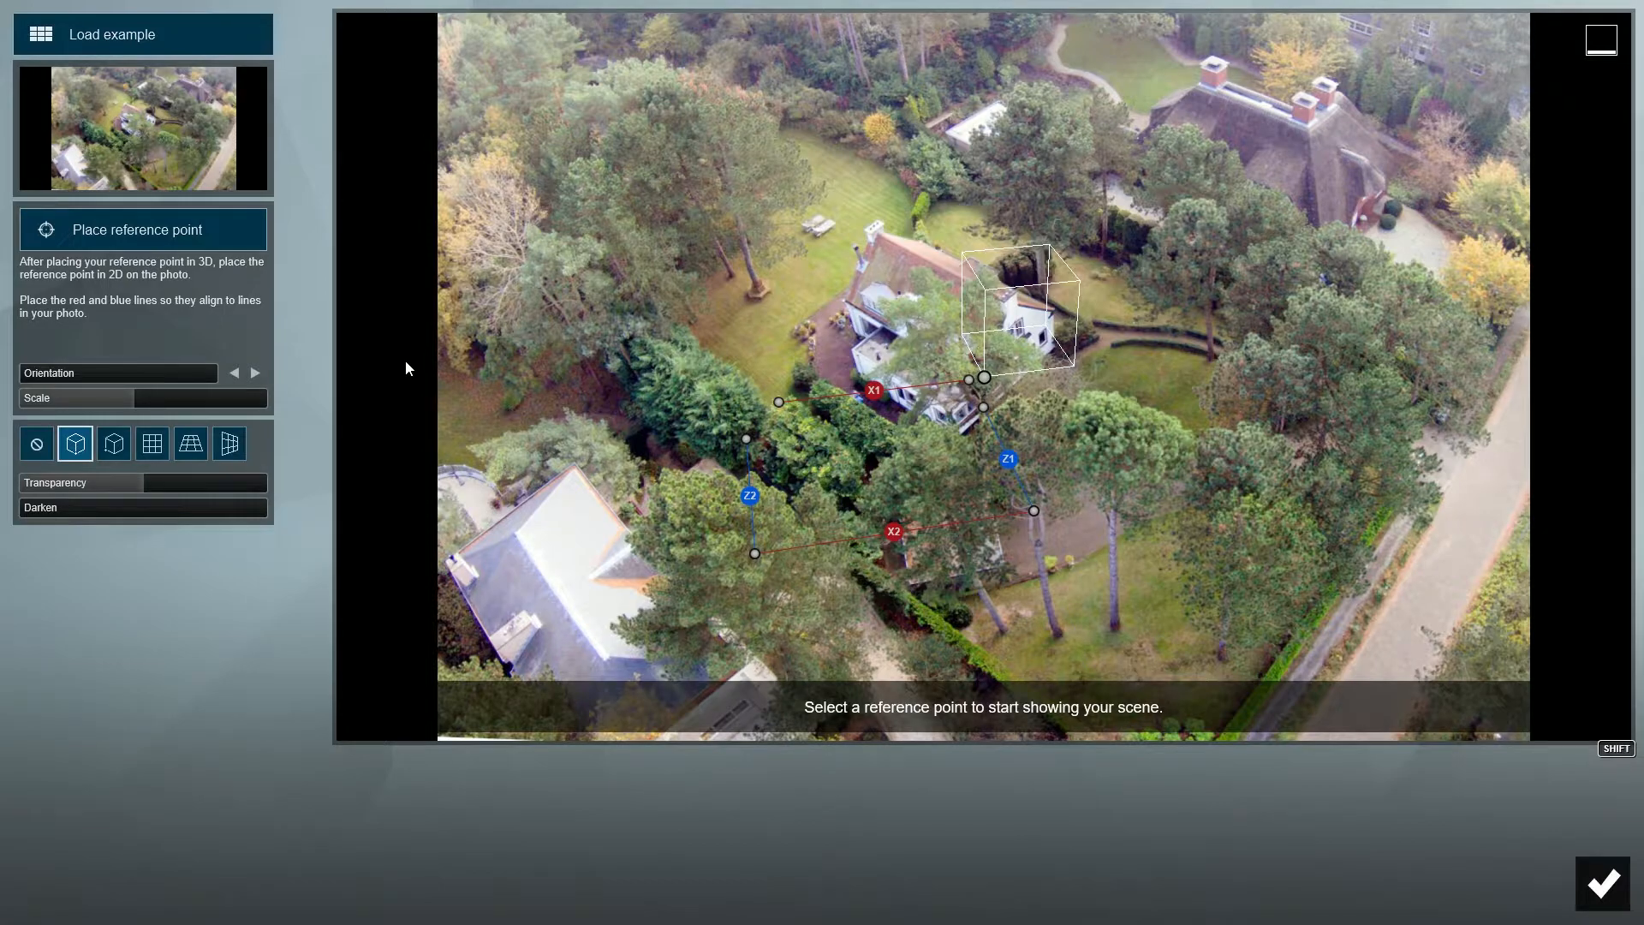
- Align the red X lines with the white house's short sides and the blue Z lines with its roof ridge and long side
{"action": "left_click_drag", "start_coordinate": [779, 404], "coordinate": [1036, 147]}
{"action": "left_click_drag", "start_coordinate": [851, 495], "coordinate": [1056, 346]}
{"action": "left_click_drag", "start_coordinate": [961, 431], "coordinate": [851, 305]}
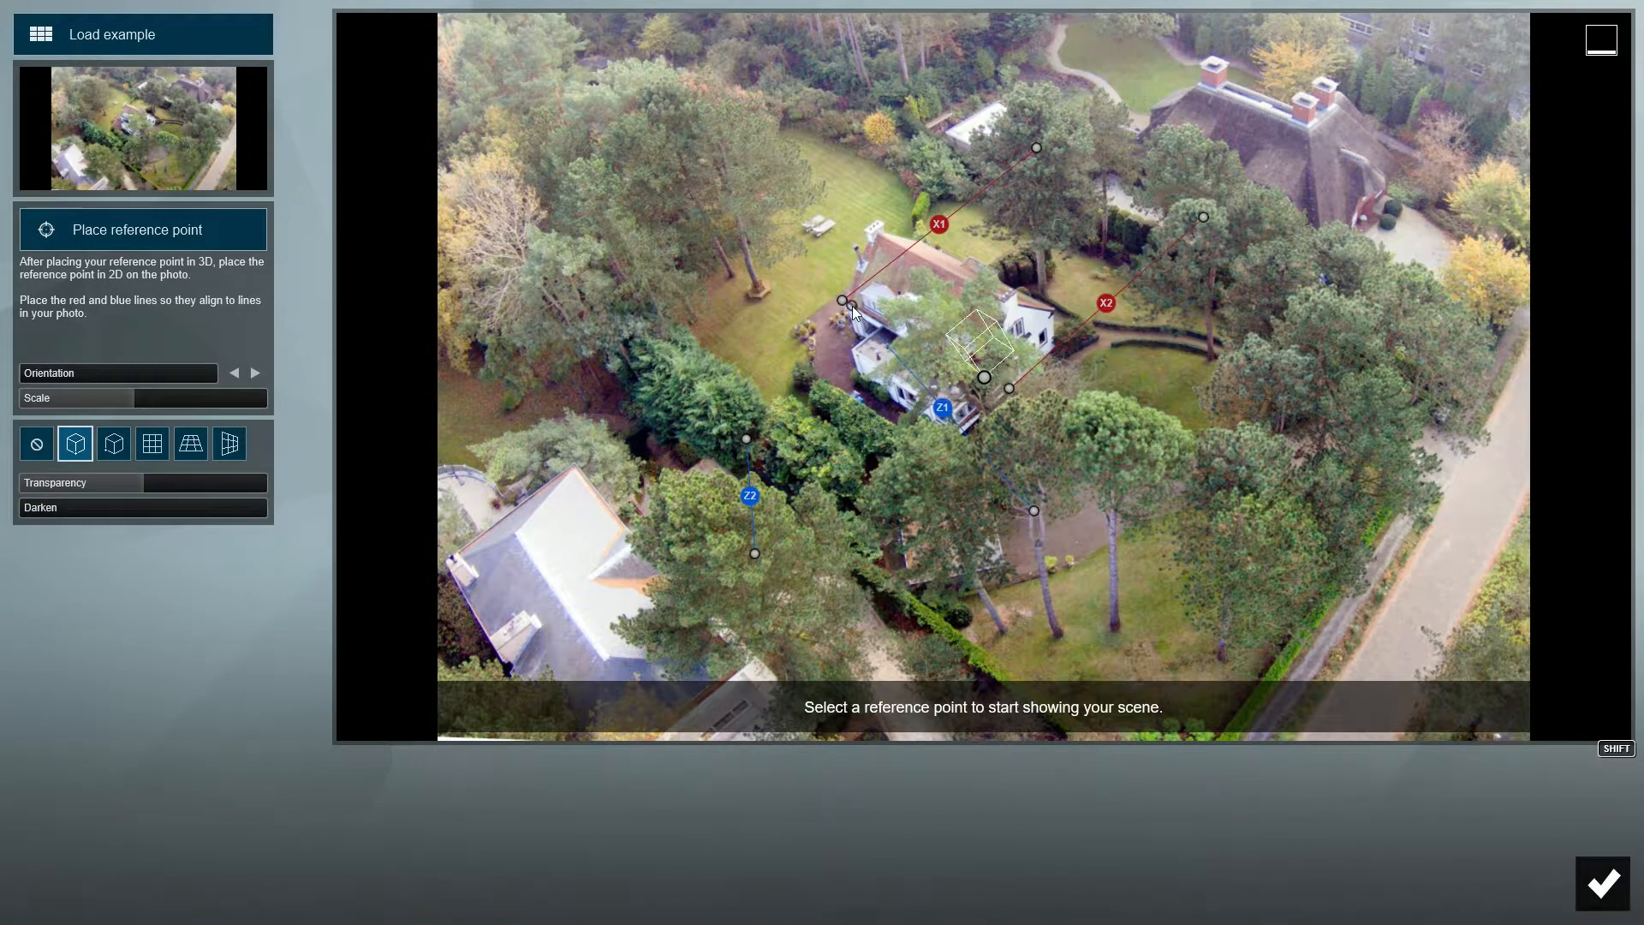
{"action": "left_click_drag", "start_coordinate": [1034, 510], "coordinate": [1227, 537]}
{"action": "left_click_drag", "start_coordinate": [746, 438], "coordinate": [884, 223]}
{"action": "left_click_drag", "start_coordinate": [754, 553], "coordinate": [1223, 399]}
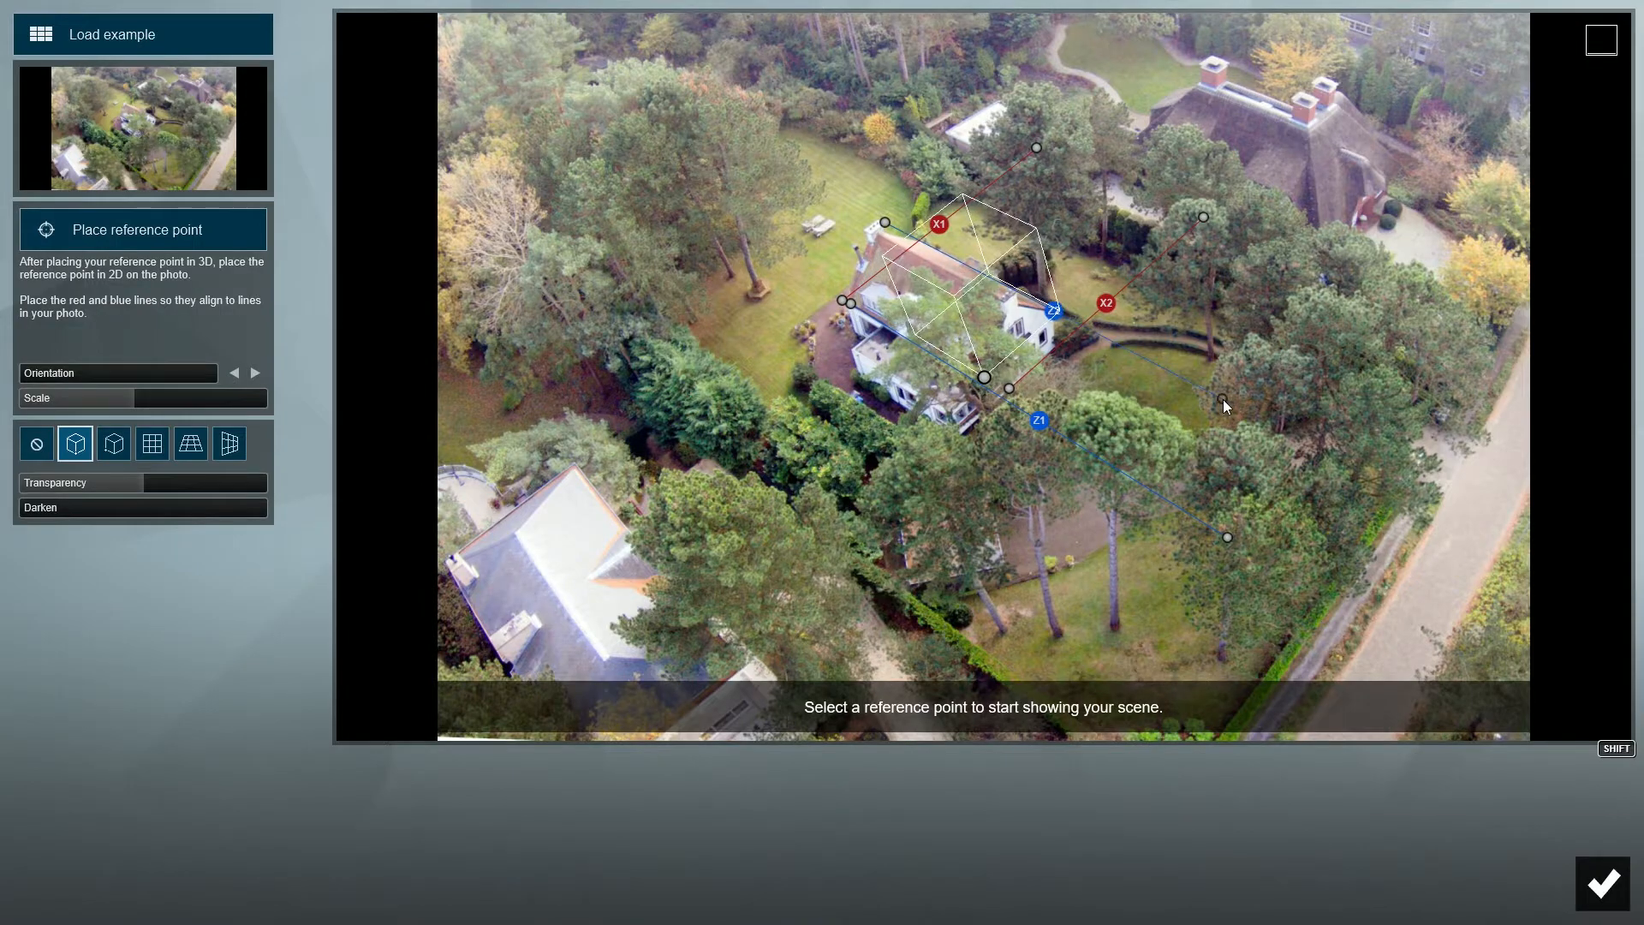
- Move the photo's reference point to the ground in front of the white house and check the perspective with the XZ plane grid
{"action": "left_click_drag", "start_coordinate": [980, 374], "coordinate": [997, 485]}
{"action": "left_click", "coordinate": [190, 443]}
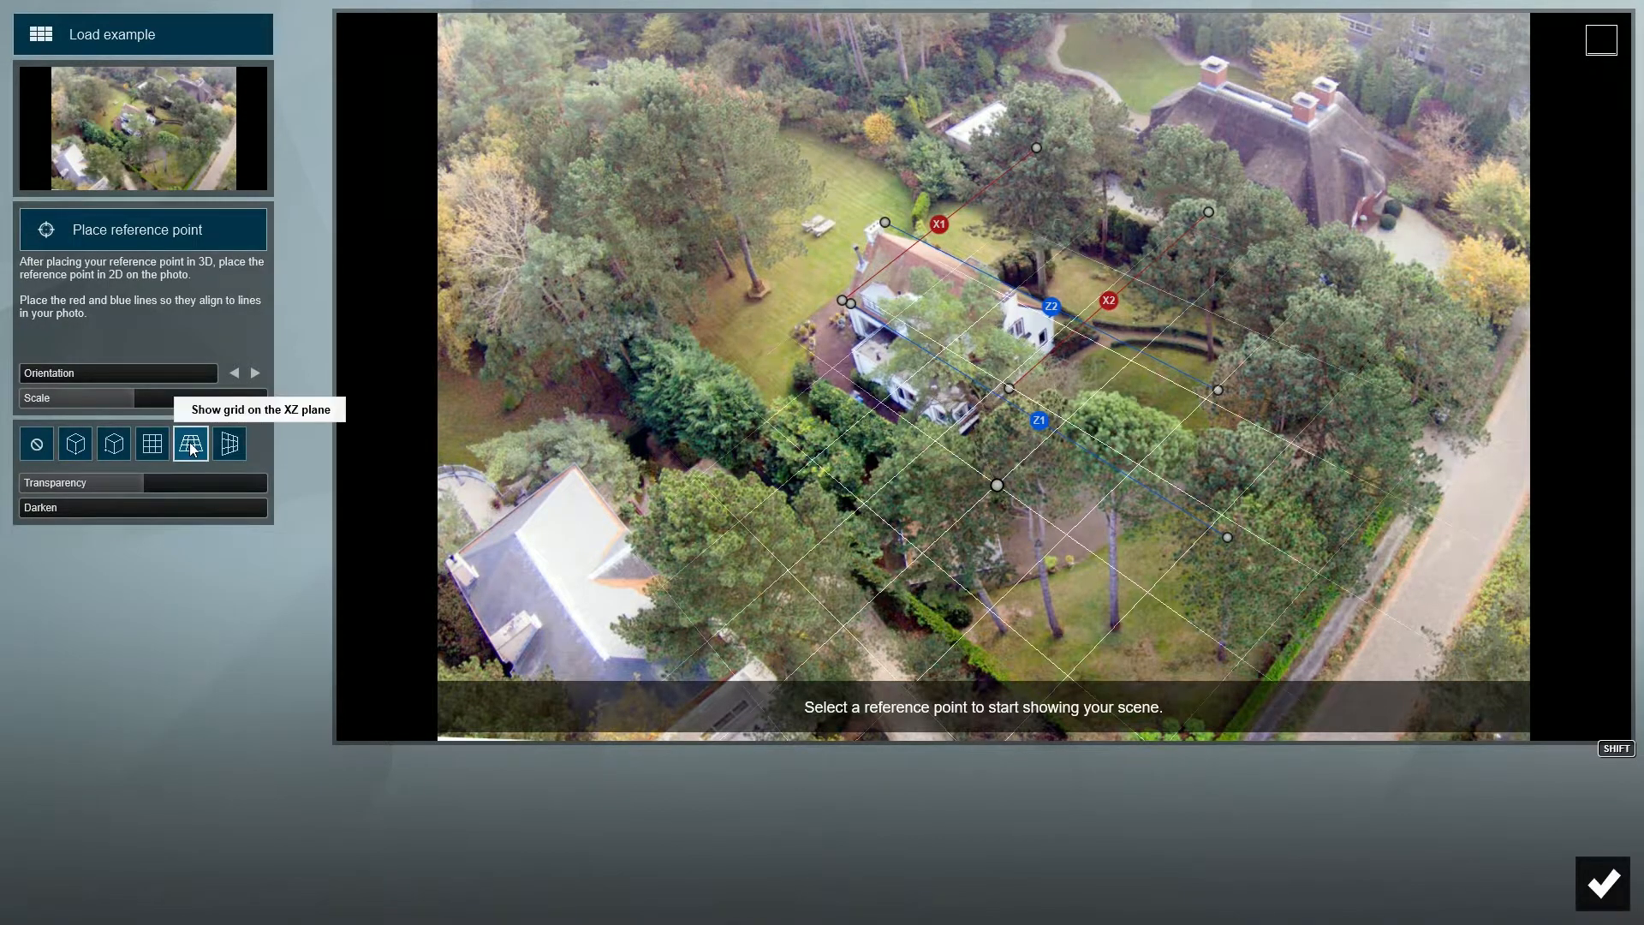
{"action": "left_click", "coordinate": [76, 443]}
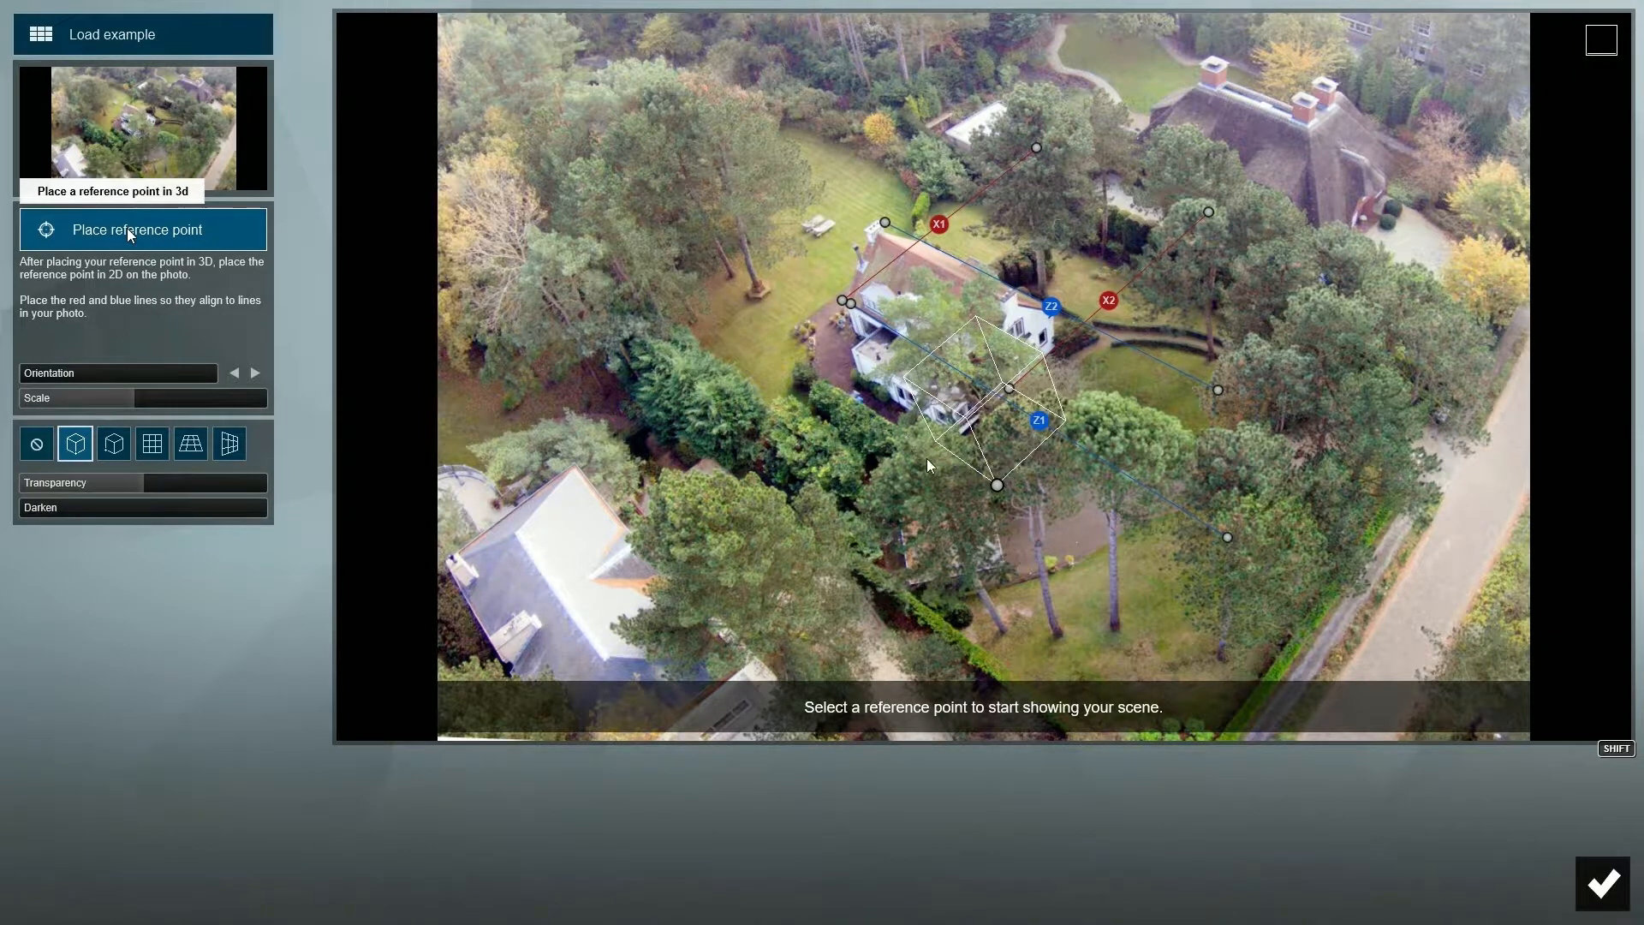
- Place the 3D reference point on the front corner of the villa's wooden terrace
{"action": "left_click", "coordinate": [129, 233]}
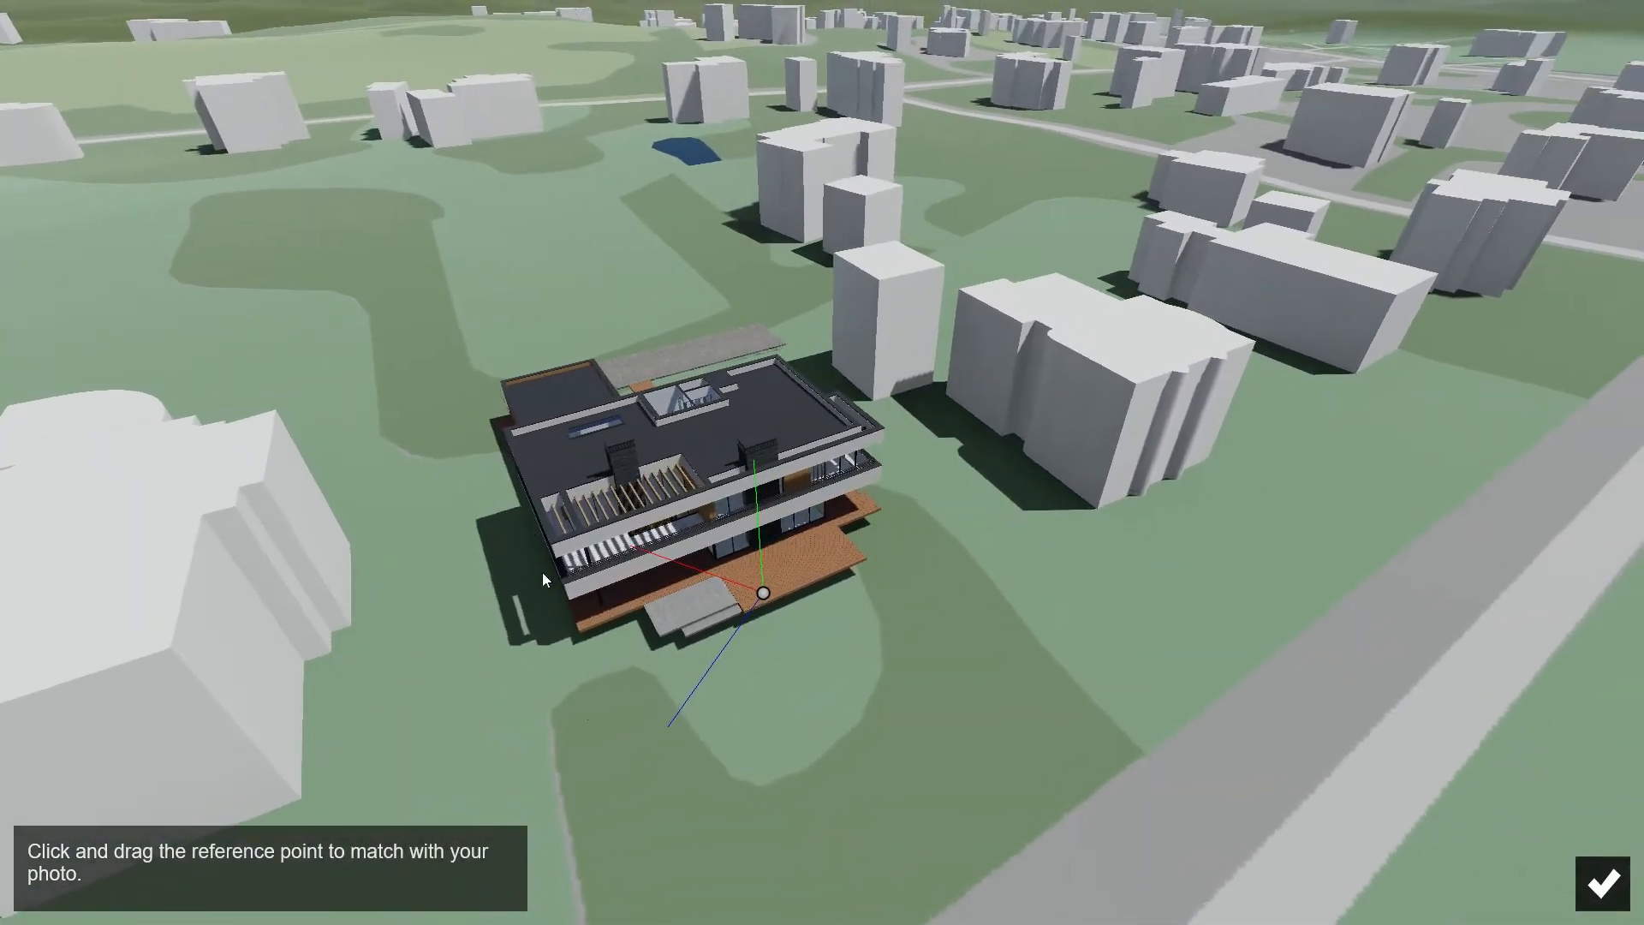
{"action": "left_click", "coordinate": [582, 630]}
{"action": "left_click", "coordinate": [1602, 883]}
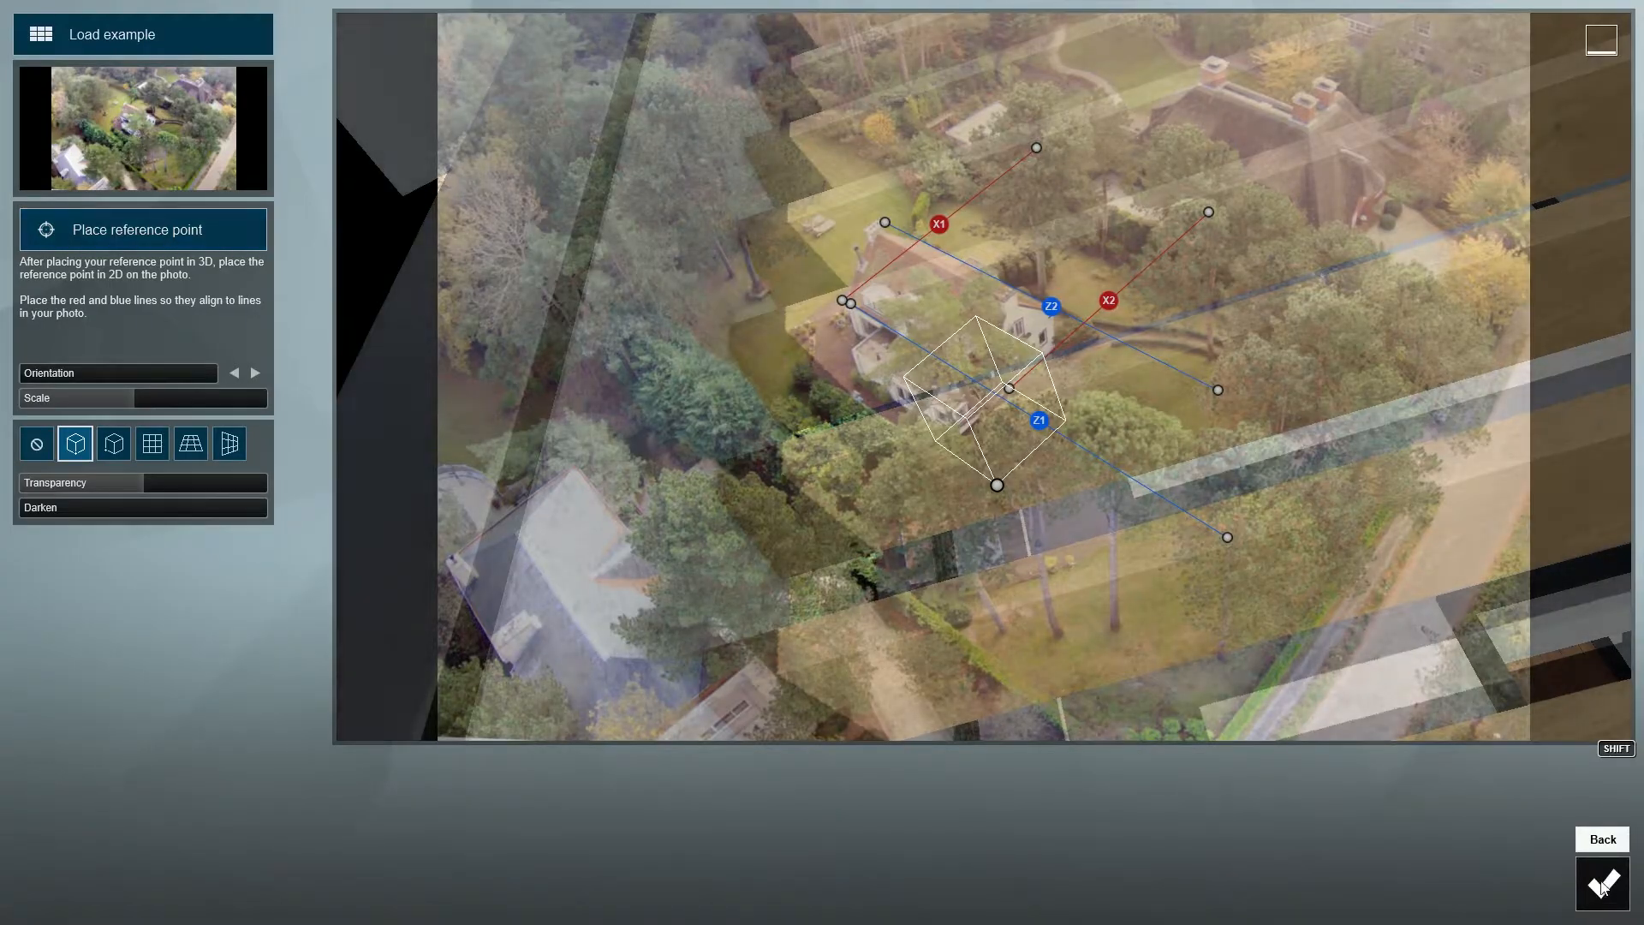
- Reduce the match scale and transparency and shift the photo's reference point so the villa overlays the white house
{"action": "mouse_move", "coordinate": [110, 398]}
{"action": "left_mouse_down"}
{"action": "mouse_move", "coordinate": [134, 403]}
{"action": "mouse_move", "coordinate": [97, 409]}
{"action": "mouse_move", "coordinate": [83, 374]}
{"action": "mouse_move", "coordinate": [48, 373]}
{"action": "mouse_move", "coordinate": [90, 382]}
{"action": "left_mouse_up"}
{"action": "left_click_drag", "start_coordinate": [998, 485], "coordinate": [917, 513]}
{"action": "left_click_drag", "start_coordinate": [99, 399], "coordinate": [928, 410]}
{"action": "mouse_move", "coordinate": [917, 514]}
{"action": "left_mouse_down"}
{"action": "mouse_move", "coordinate": [882, 525]}
{"action": "mouse_move", "coordinate": [882, 479]}
{"action": "mouse_move", "coordinate": [902, 511]}
{"action": "left_mouse_up"}
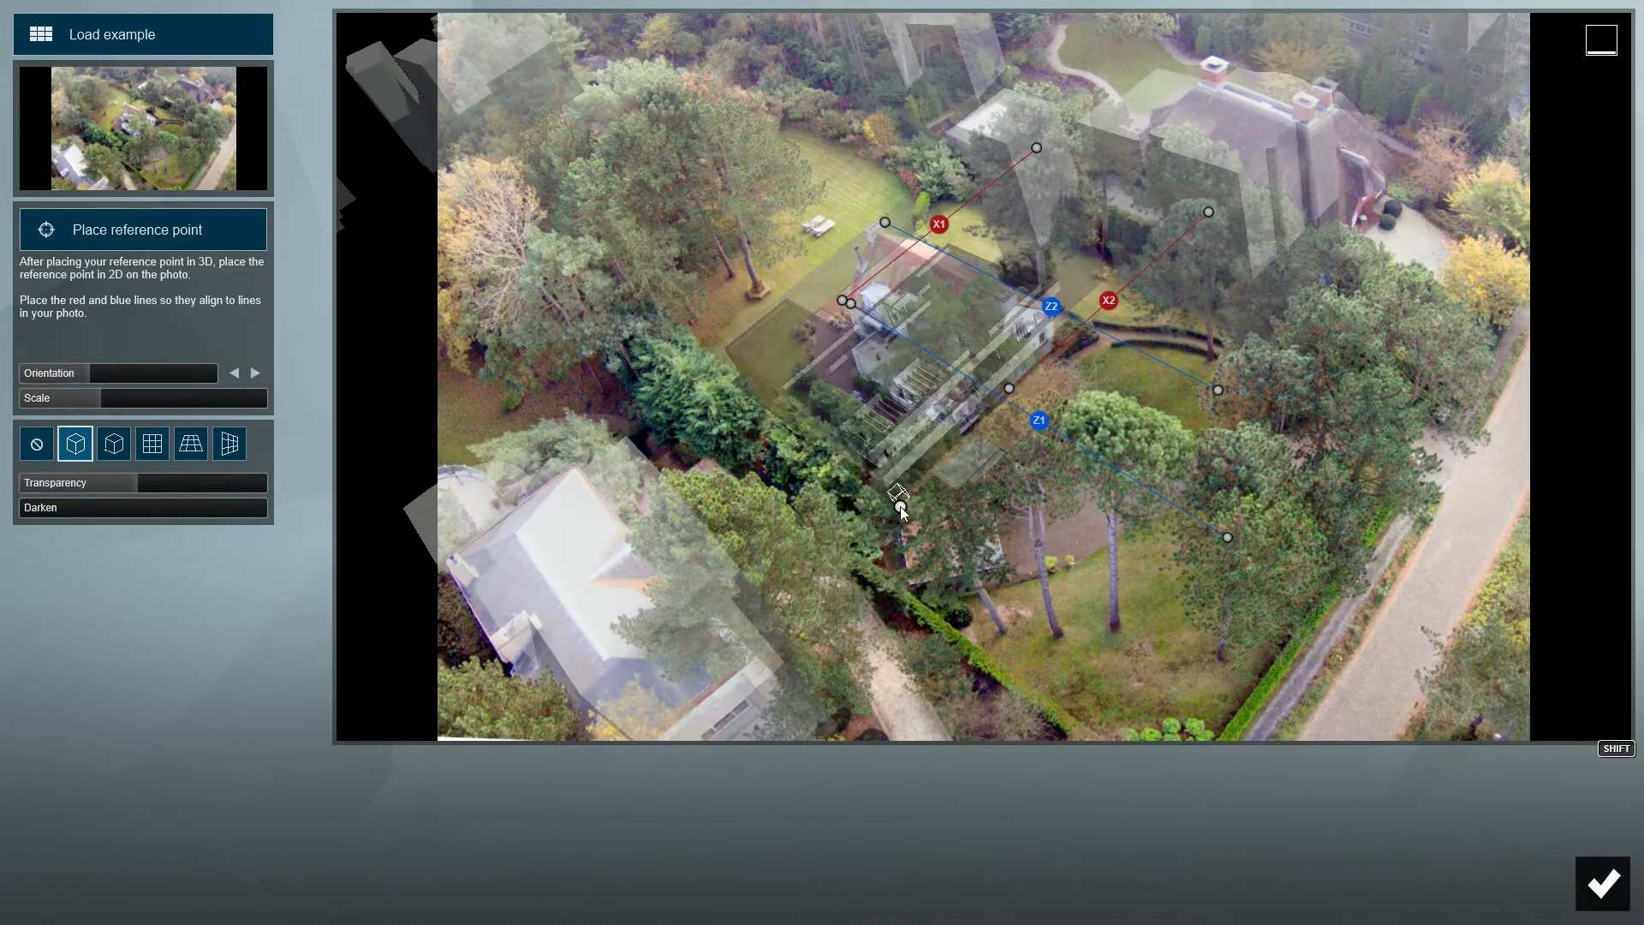
{"action": "left_click_drag", "start_coordinate": [101, 398], "coordinate": [609, 361]}
{"action": "mouse_move", "coordinate": [146, 476]}
{"action": "left_mouse_down"}
{"action": "mouse_move", "coordinate": [270, 485]}
{"action": "mouse_move", "coordinate": [115, 490]}
{"action": "mouse_move", "coordinate": [219, 491]}
{"action": "mouse_move", "coordinate": [131, 484]}
{"action": "left_mouse_up"}
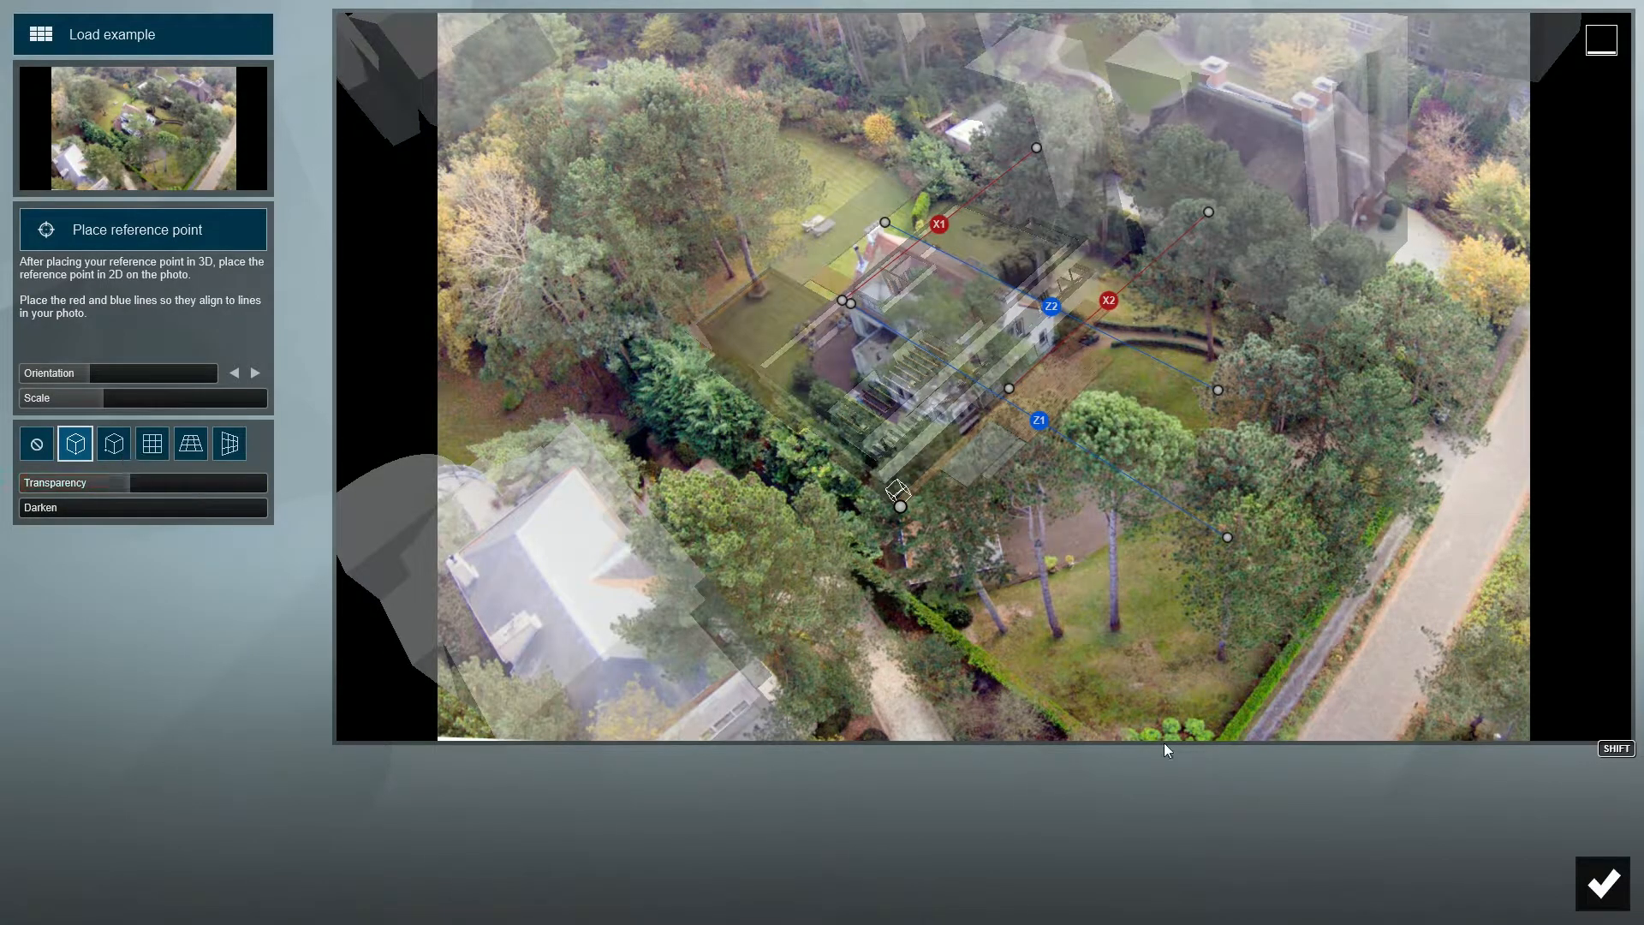
{"action": "left_click", "coordinate": [1606, 878]}
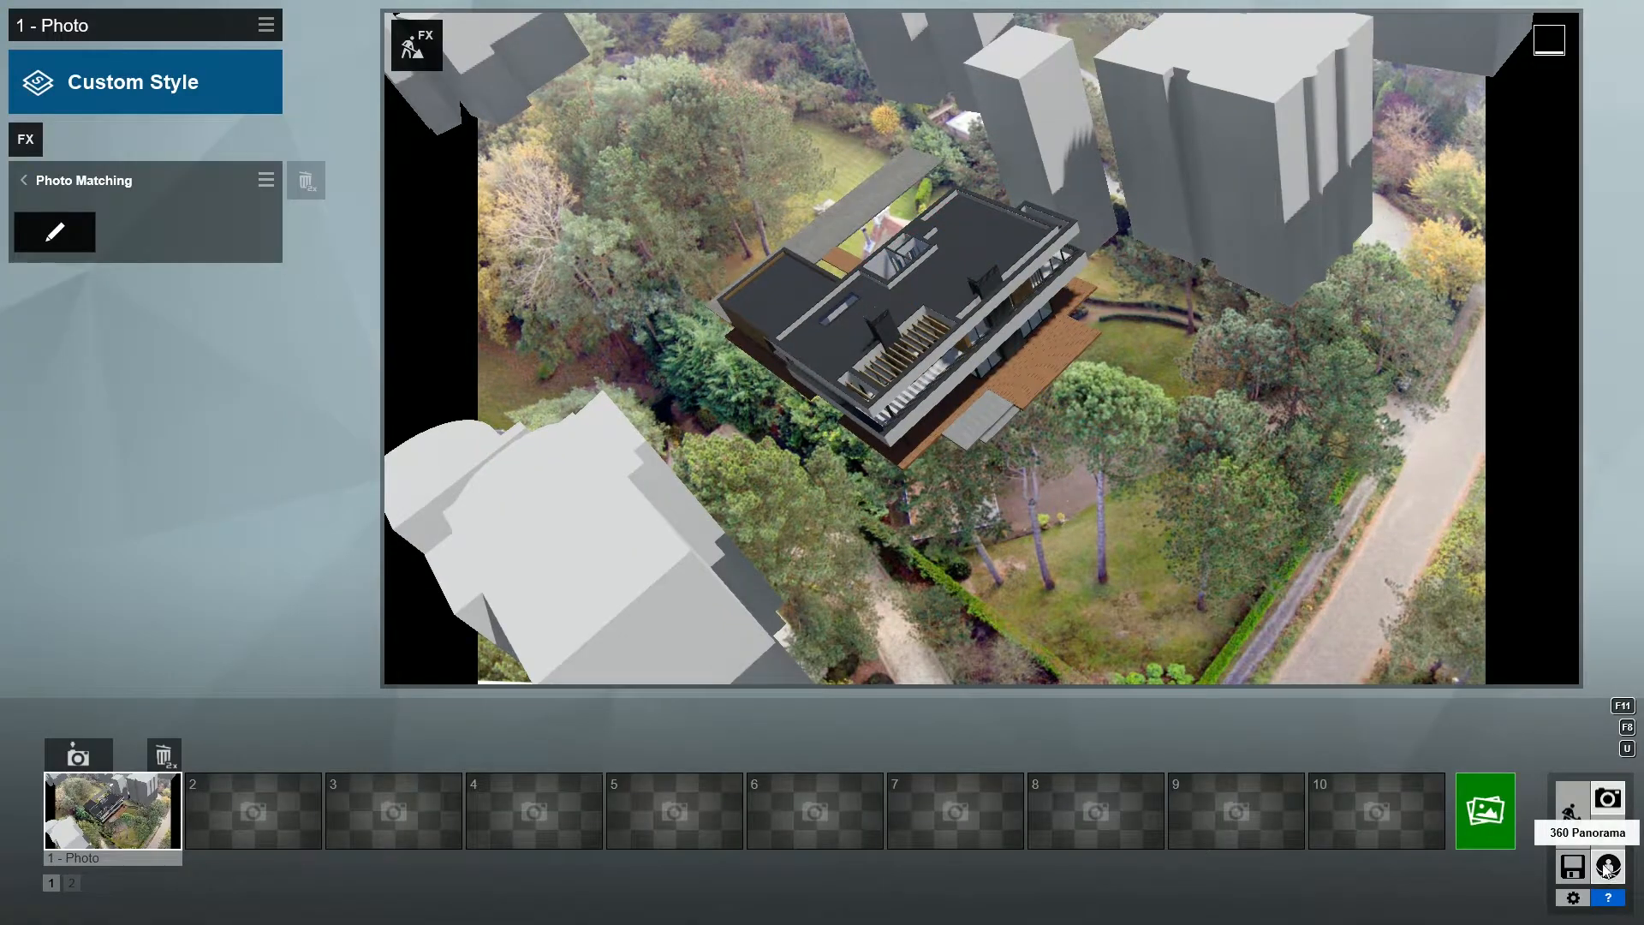
- Turn off the Buildings layer of the OpenStreetMap context in build mode
{"action": "left_click", "coordinate": [1571, 820]}
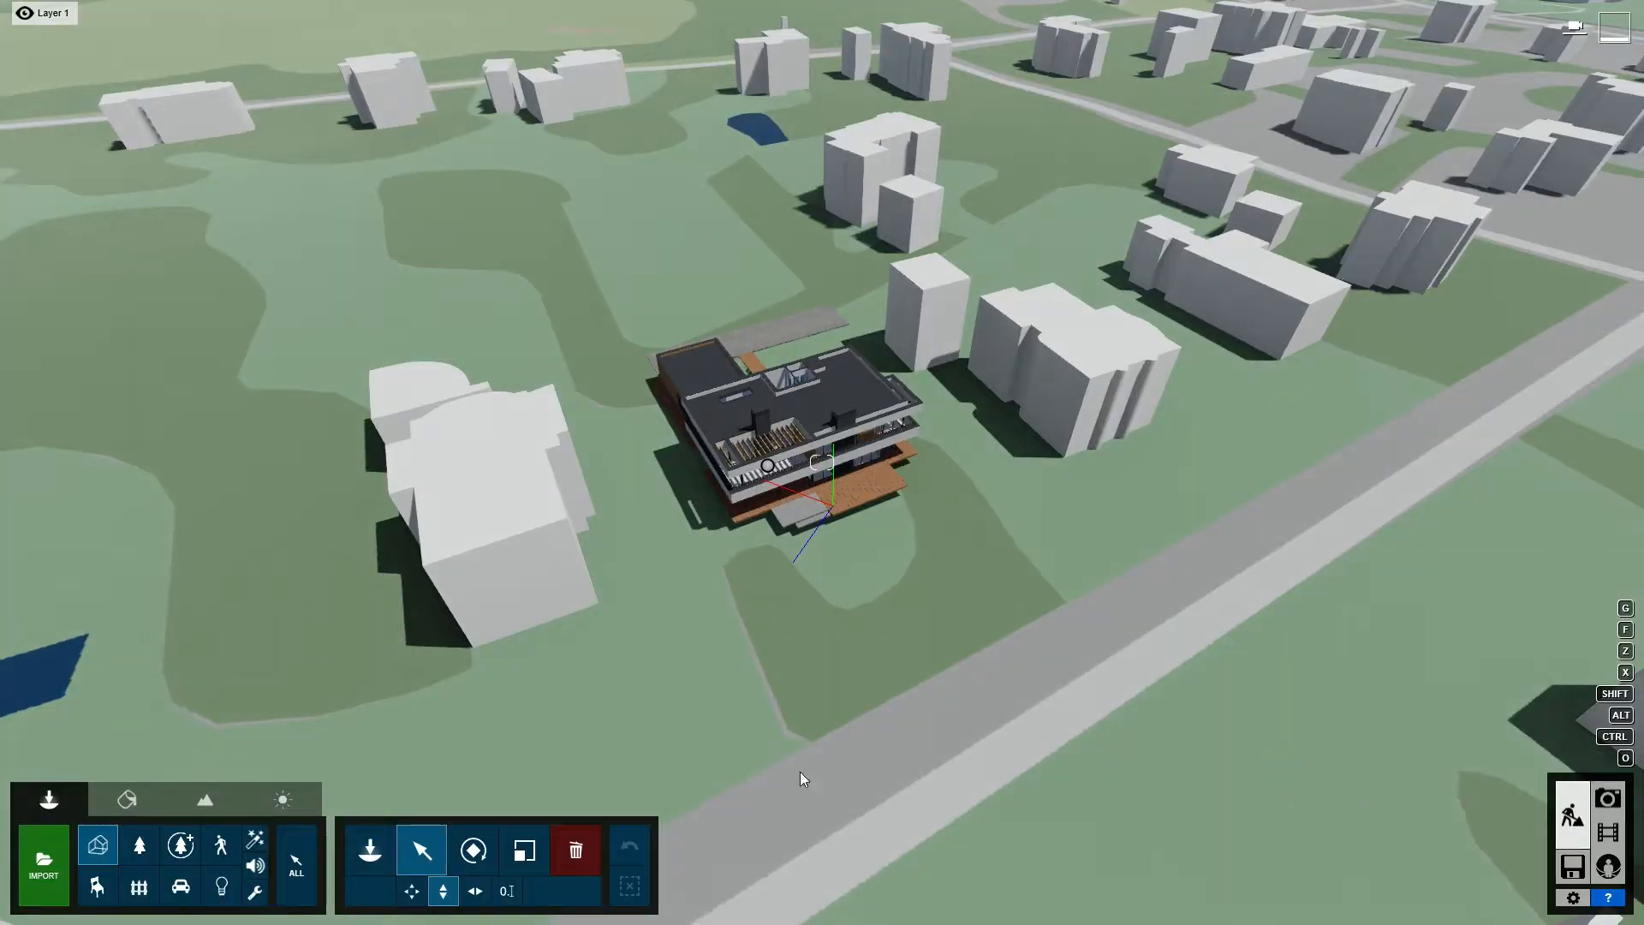
{"action": "left_click", "coordinate": [211, 799]}
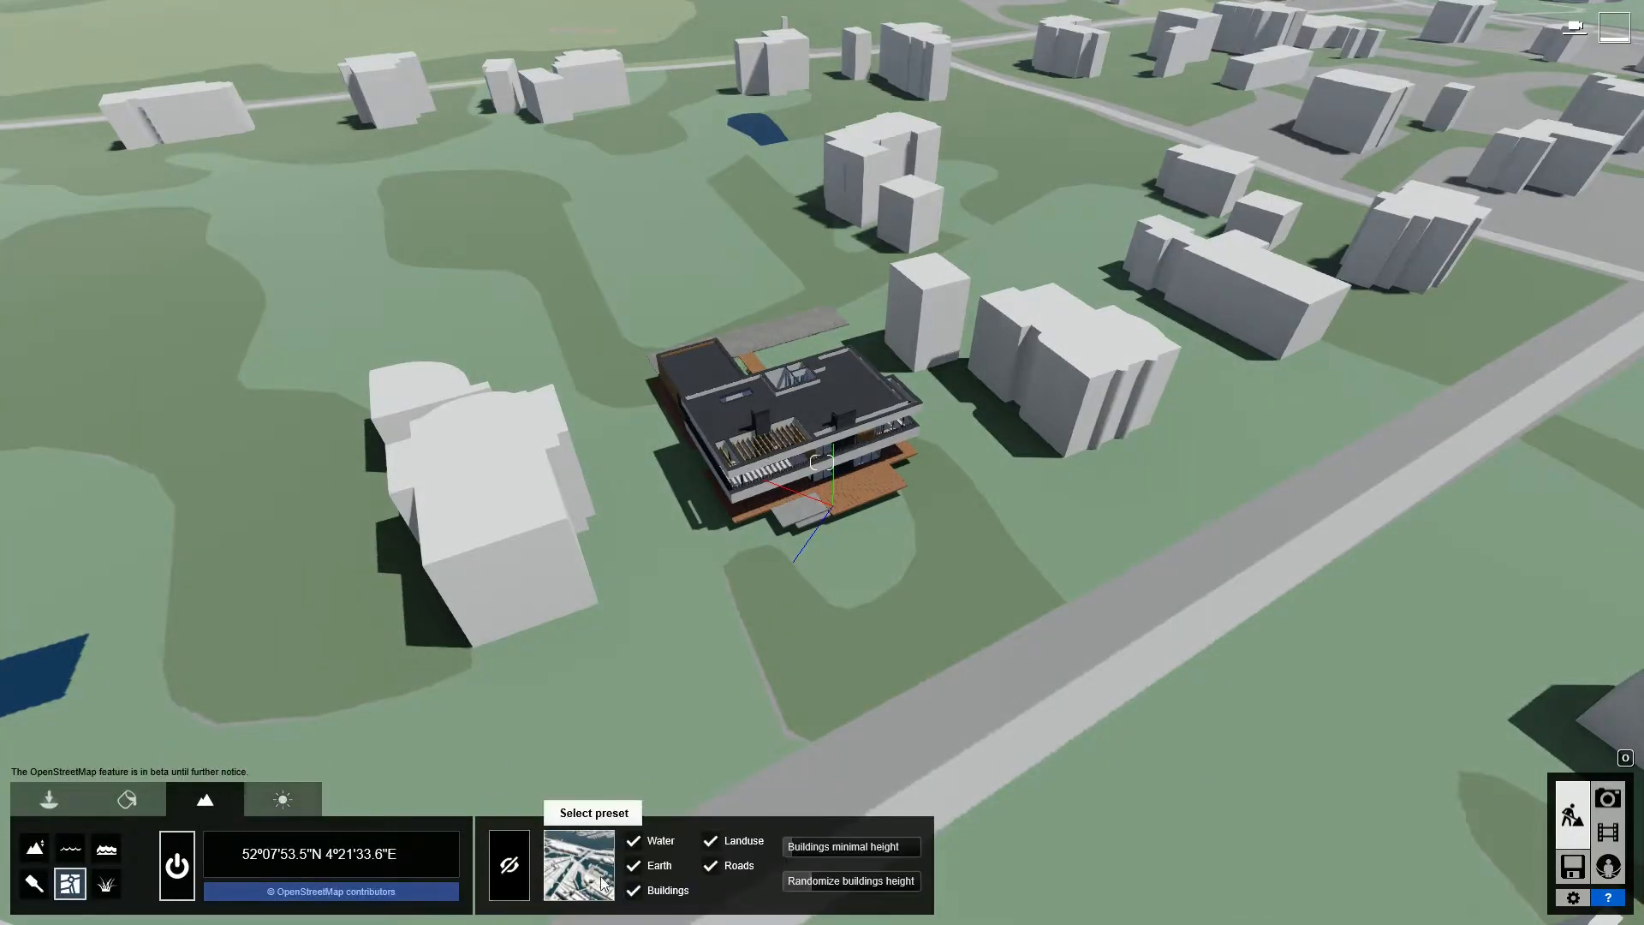
{"action": "left_click", "coordinate": [635, 891]}
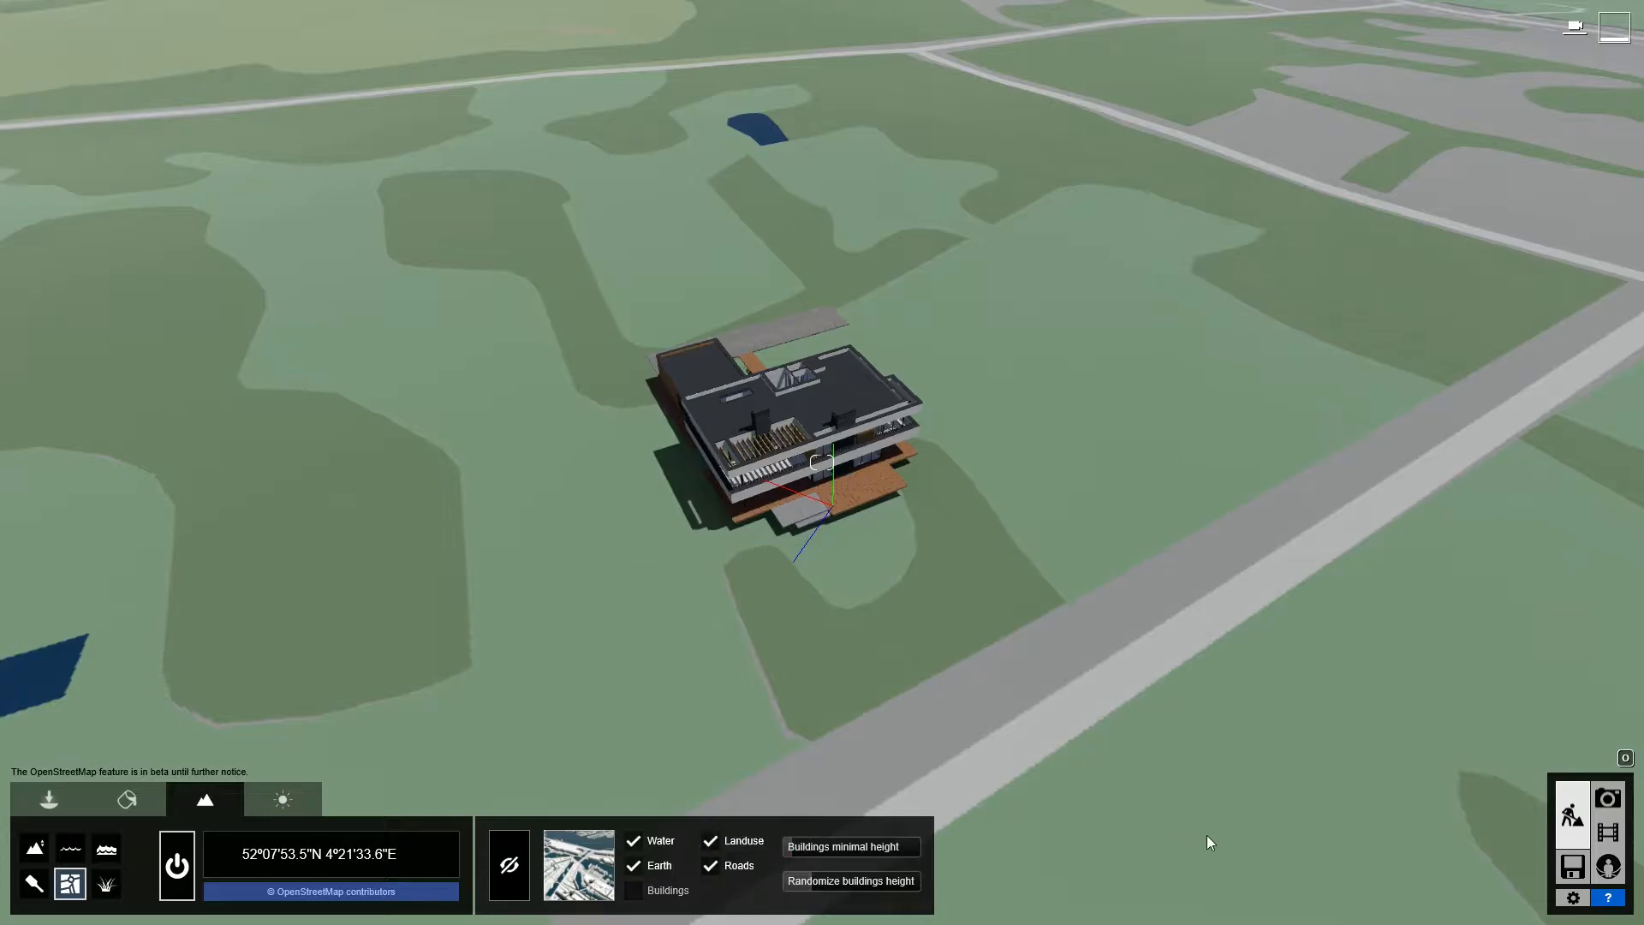
- Return to the matched photo and apply the Overcast style to it
{"action": "left_click", "coordinate": [1606, 800]}
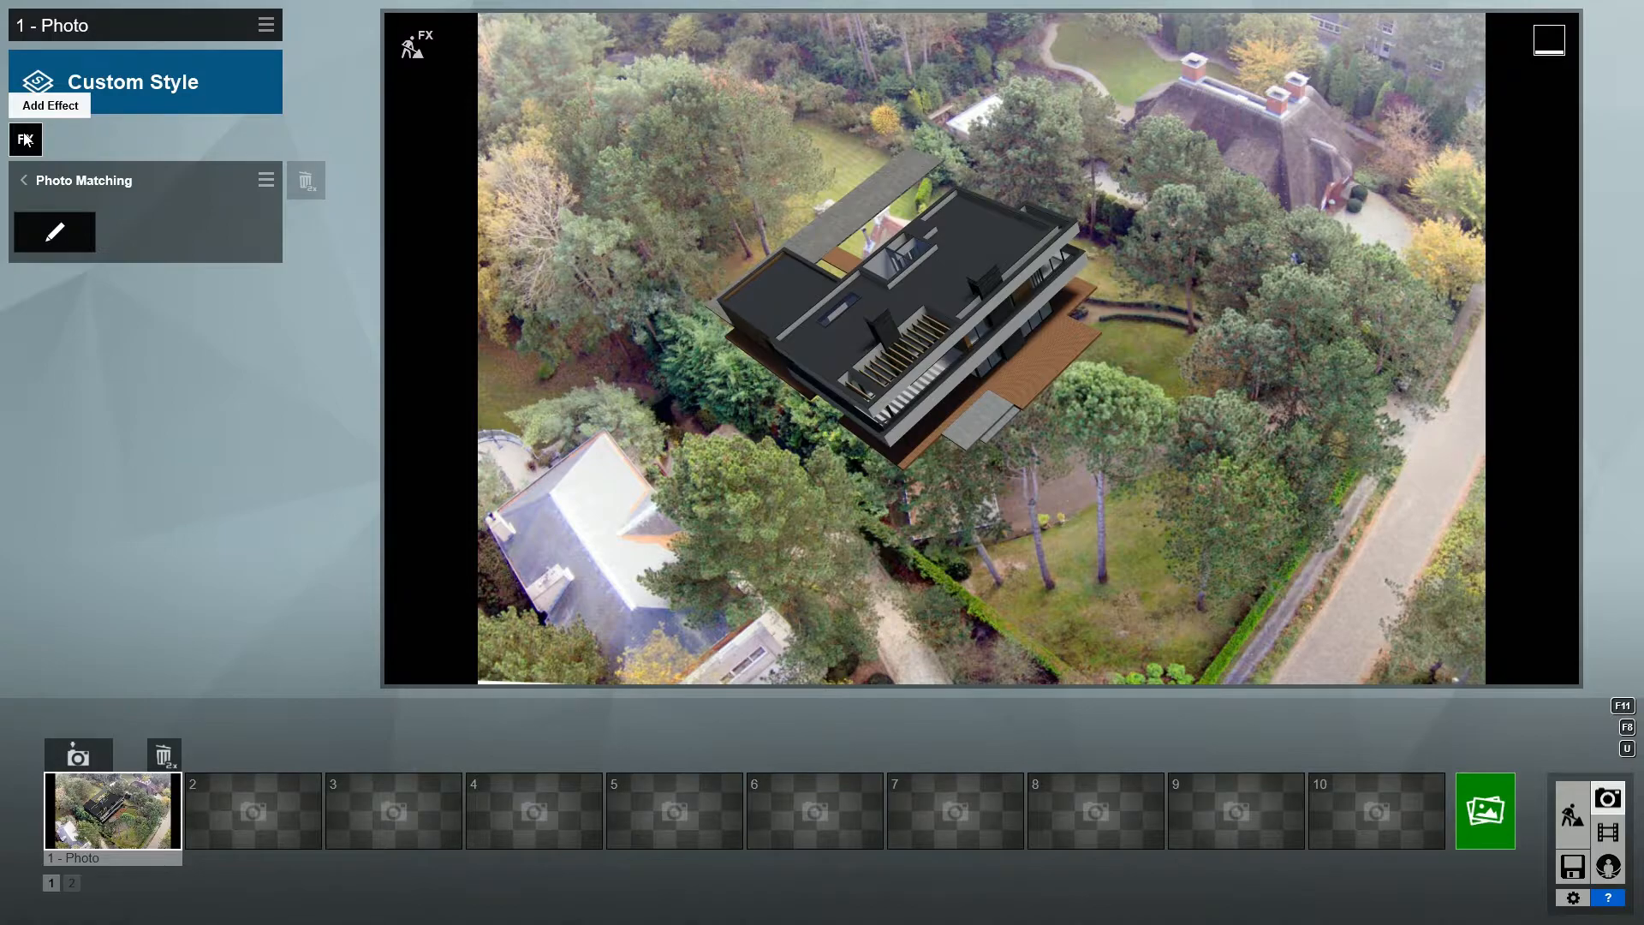
{"action": "left_click", "coordinate": [101, 96]}
{"action": "left_click", "coordinate": [560, 583]}
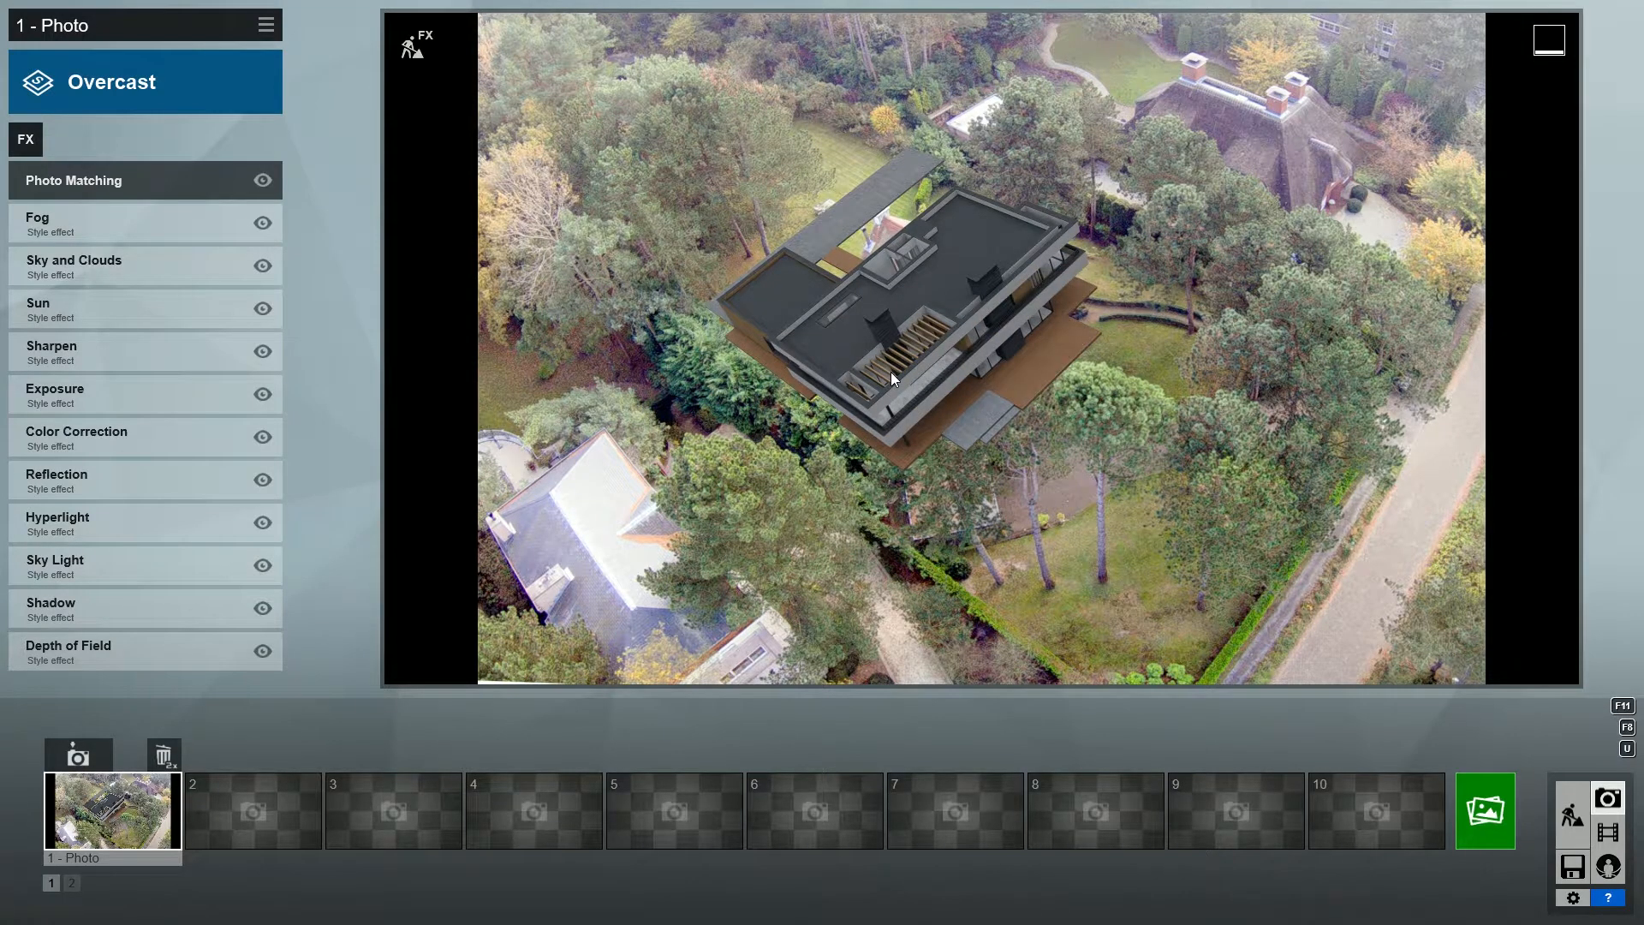
- Enter build mode with effects for the matched photo and search the Nature library for "europeanaspen"
{"action": "left_click", "coordinate": [412, 47]}
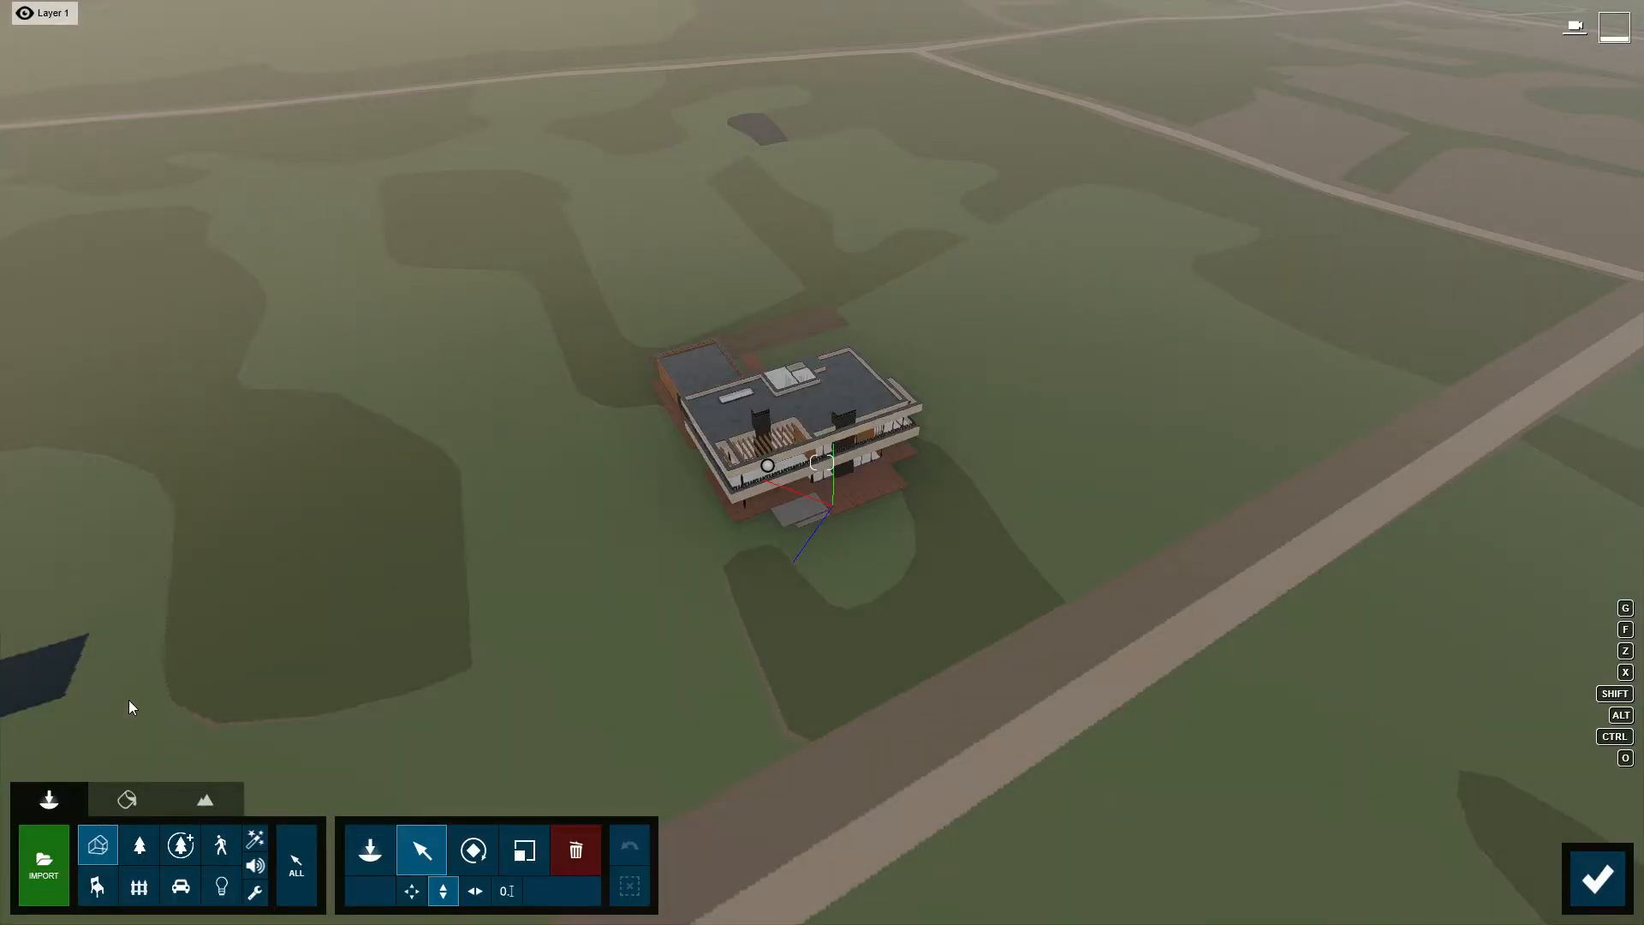
{"action": "left_click", "coordinate": [140, 845]}
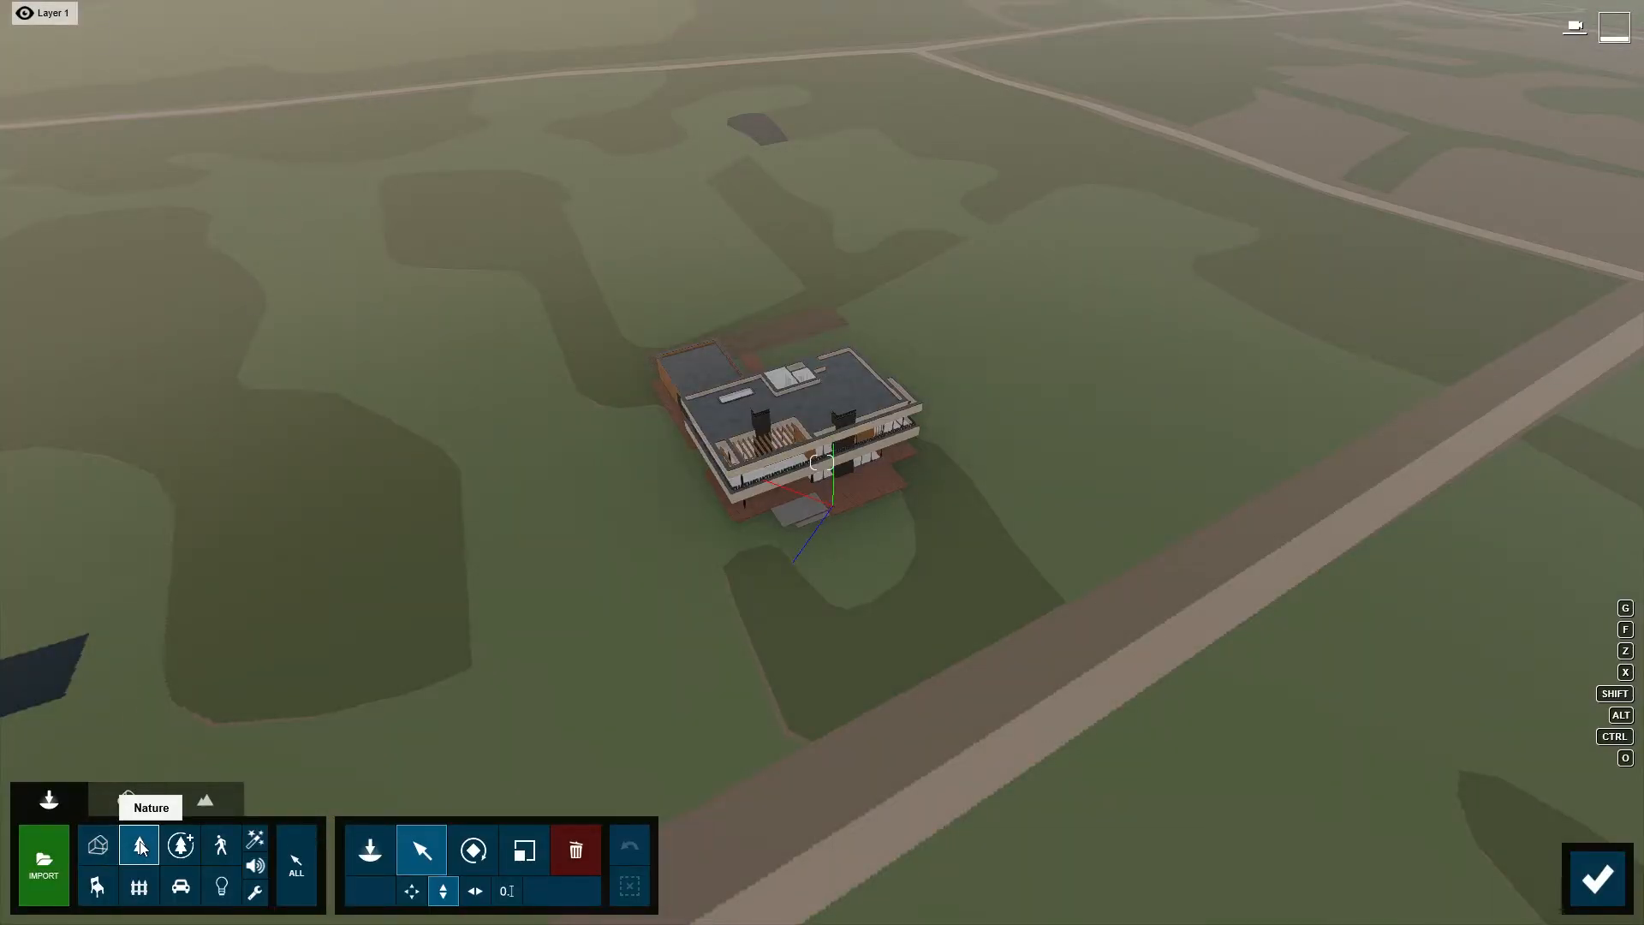
{"action": "left_click", "coordinate": [363, 854]}
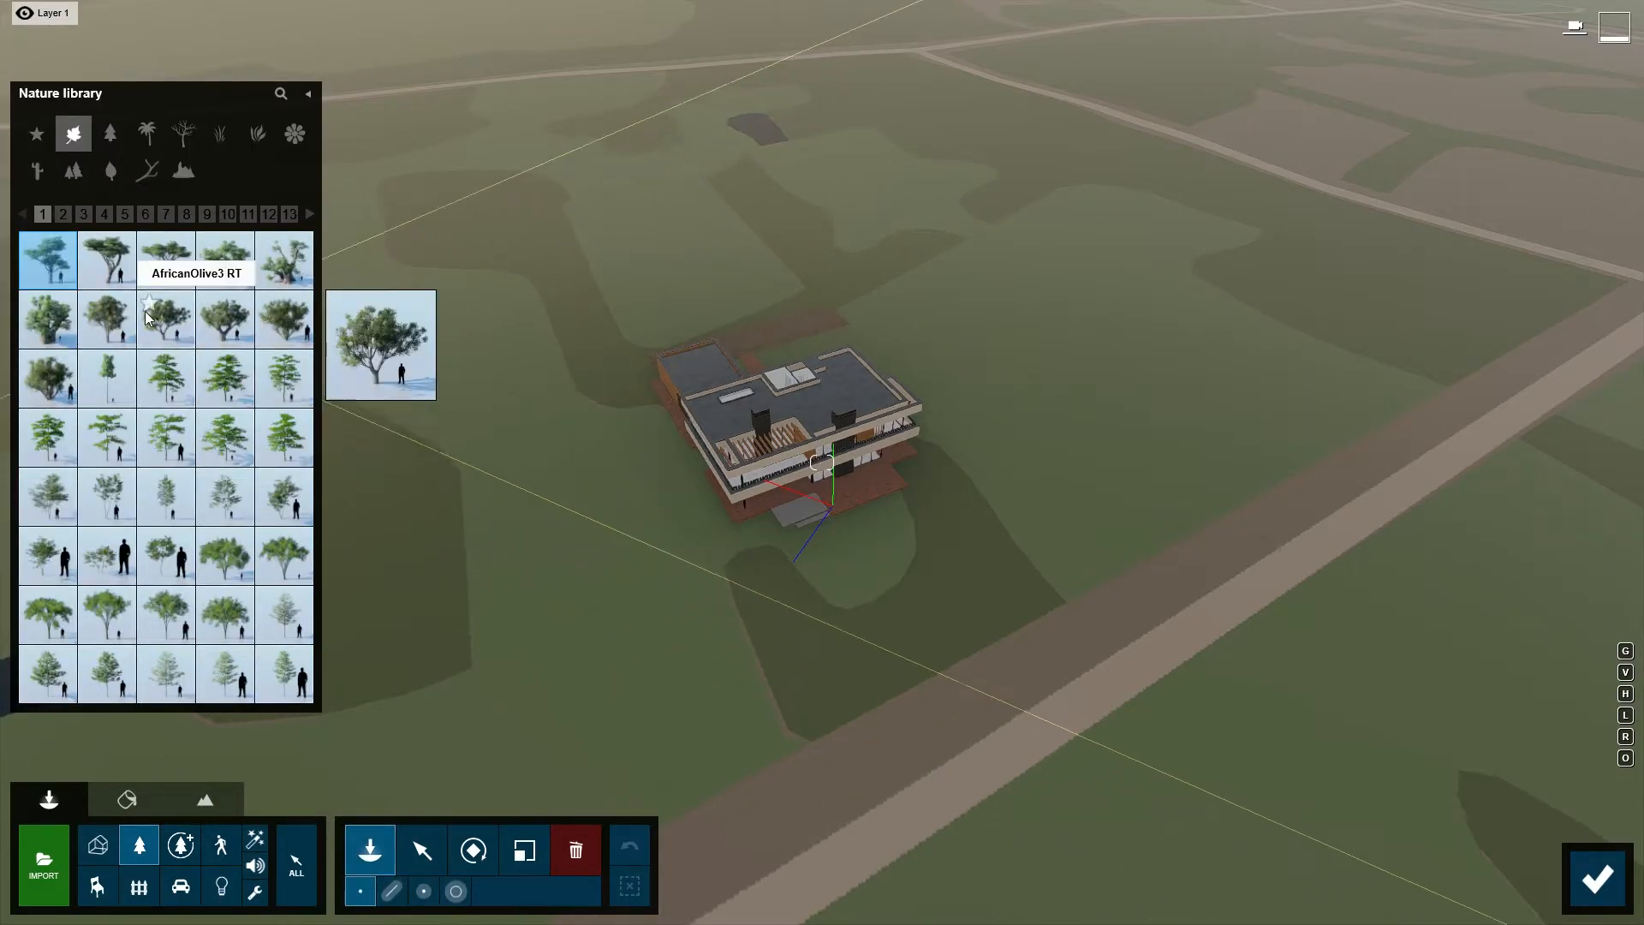
{"action": "left_click", "coordinate": [104, 214]}
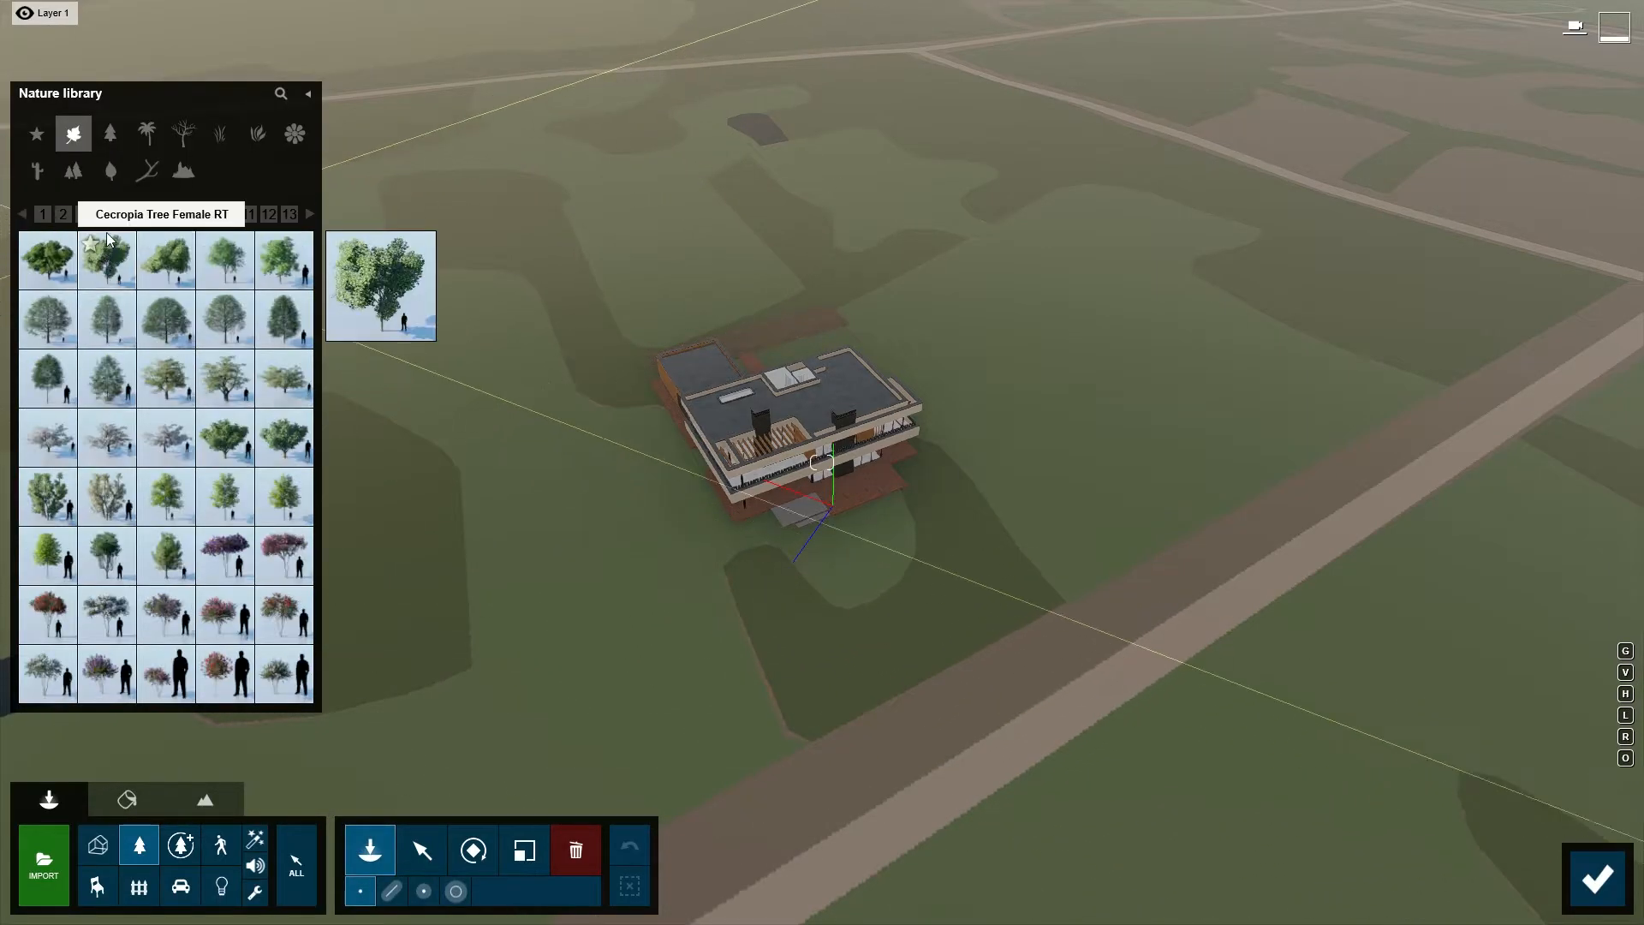
{"action": "left_click", "coordinate": [280, 96]}
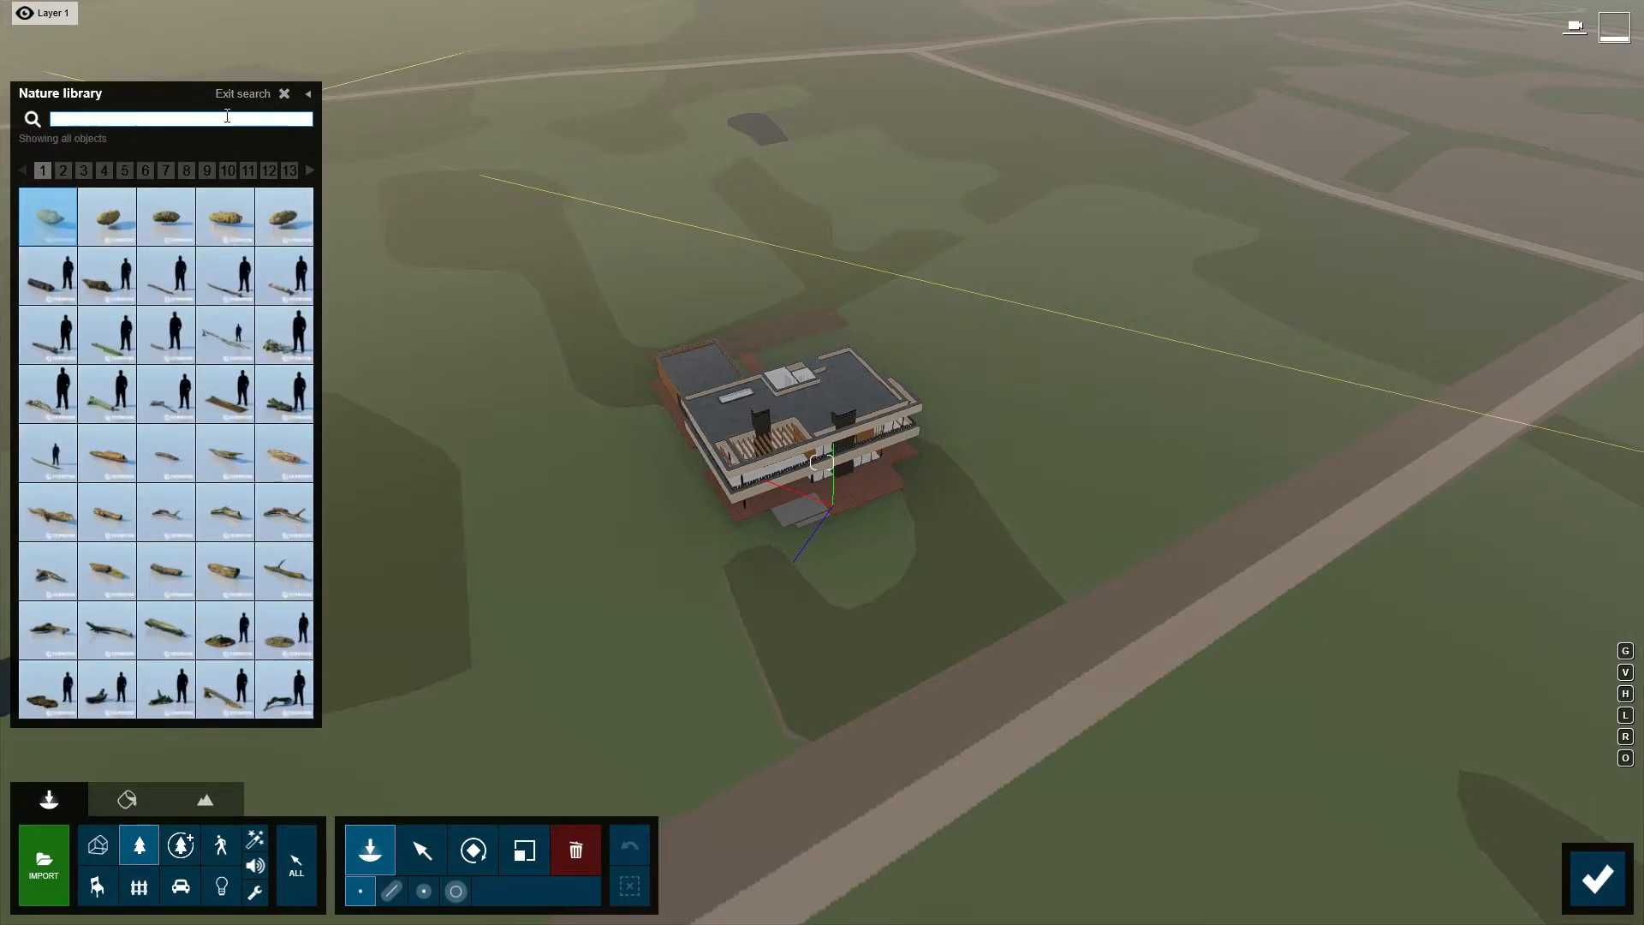
{"action": "type", "text": "europeanas"}
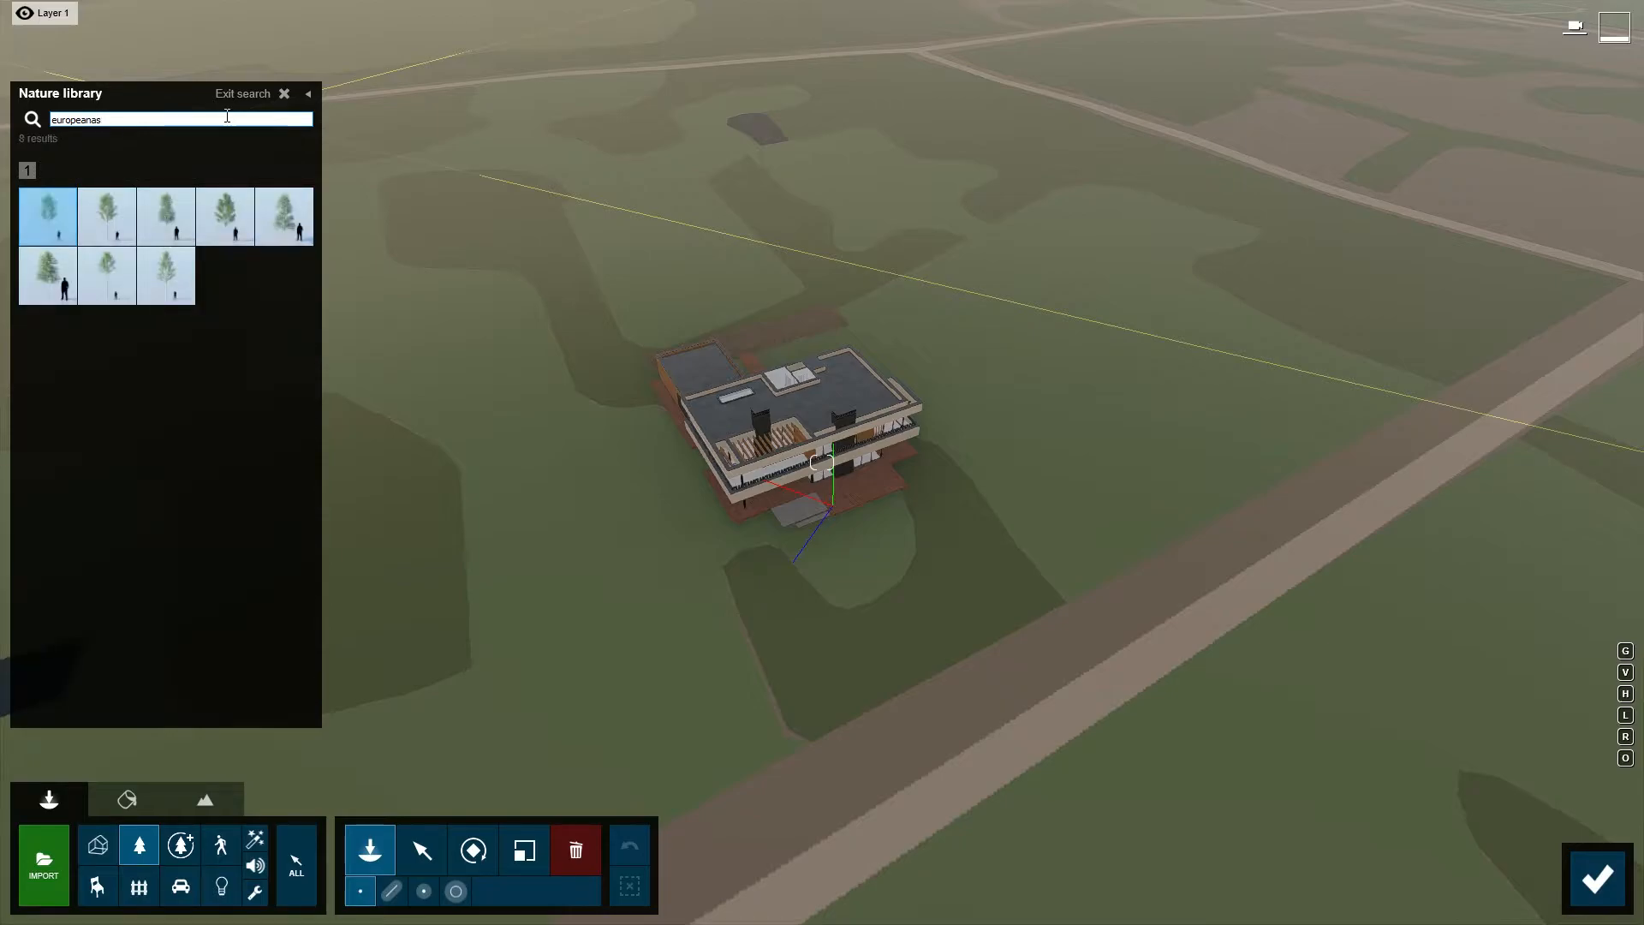
{"action": "type", "text": "pen"}
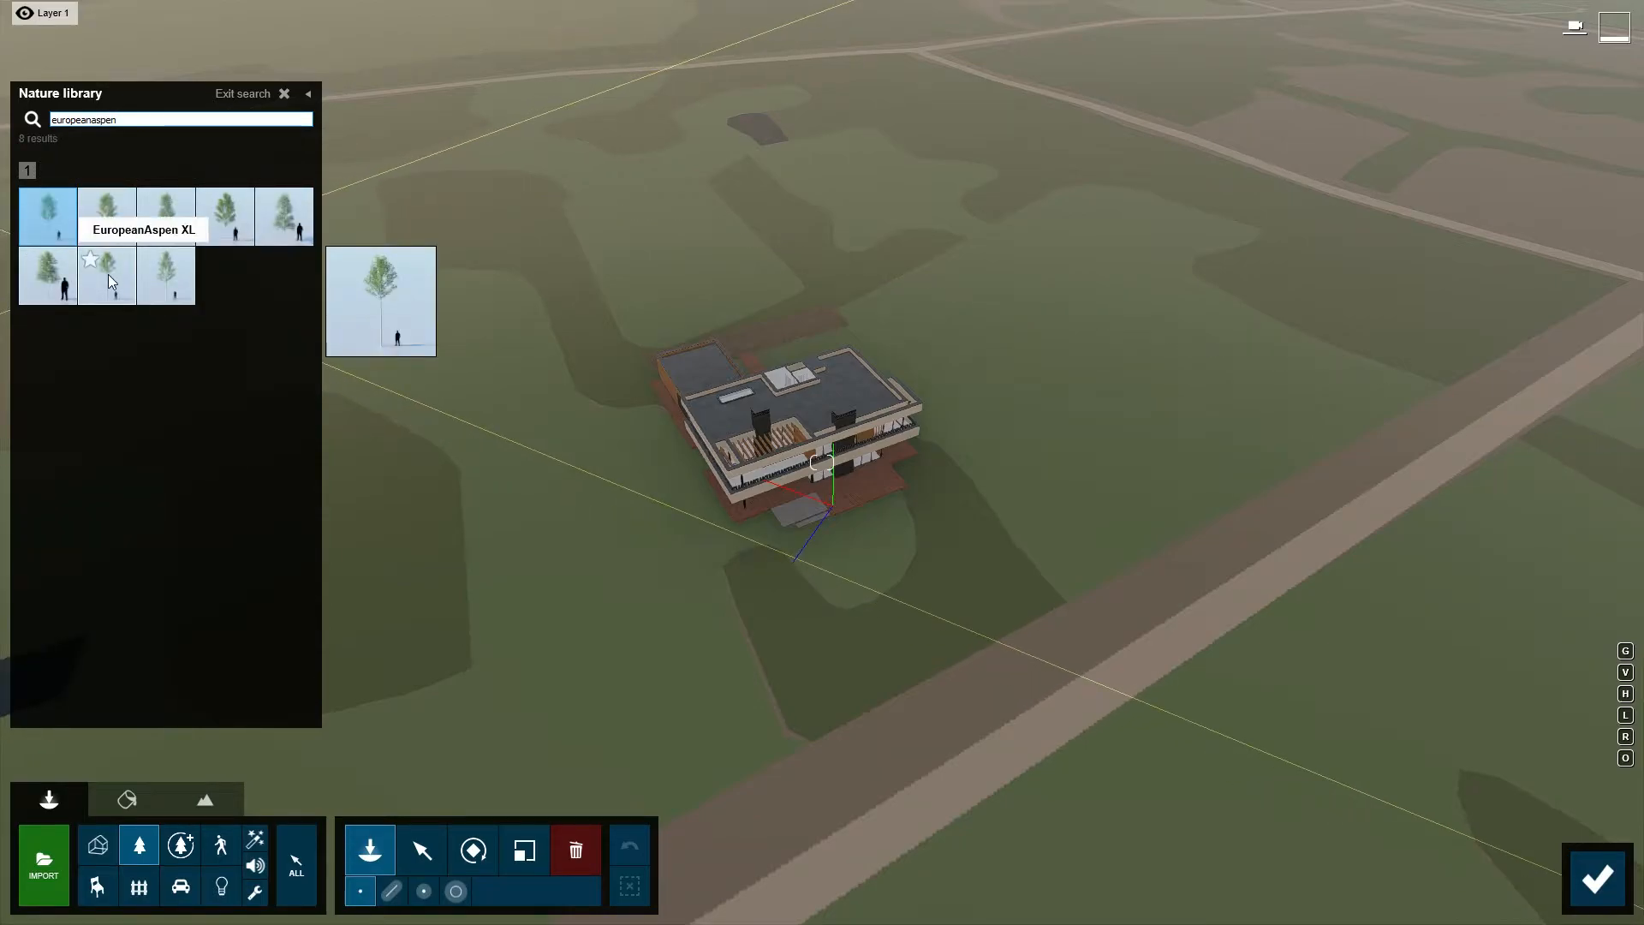
- Place a EuropeanAspen XL2 tree on the ground in front of the villa and return to the photo
{"action": "mouse_move", "coordinate": [149, 274]}
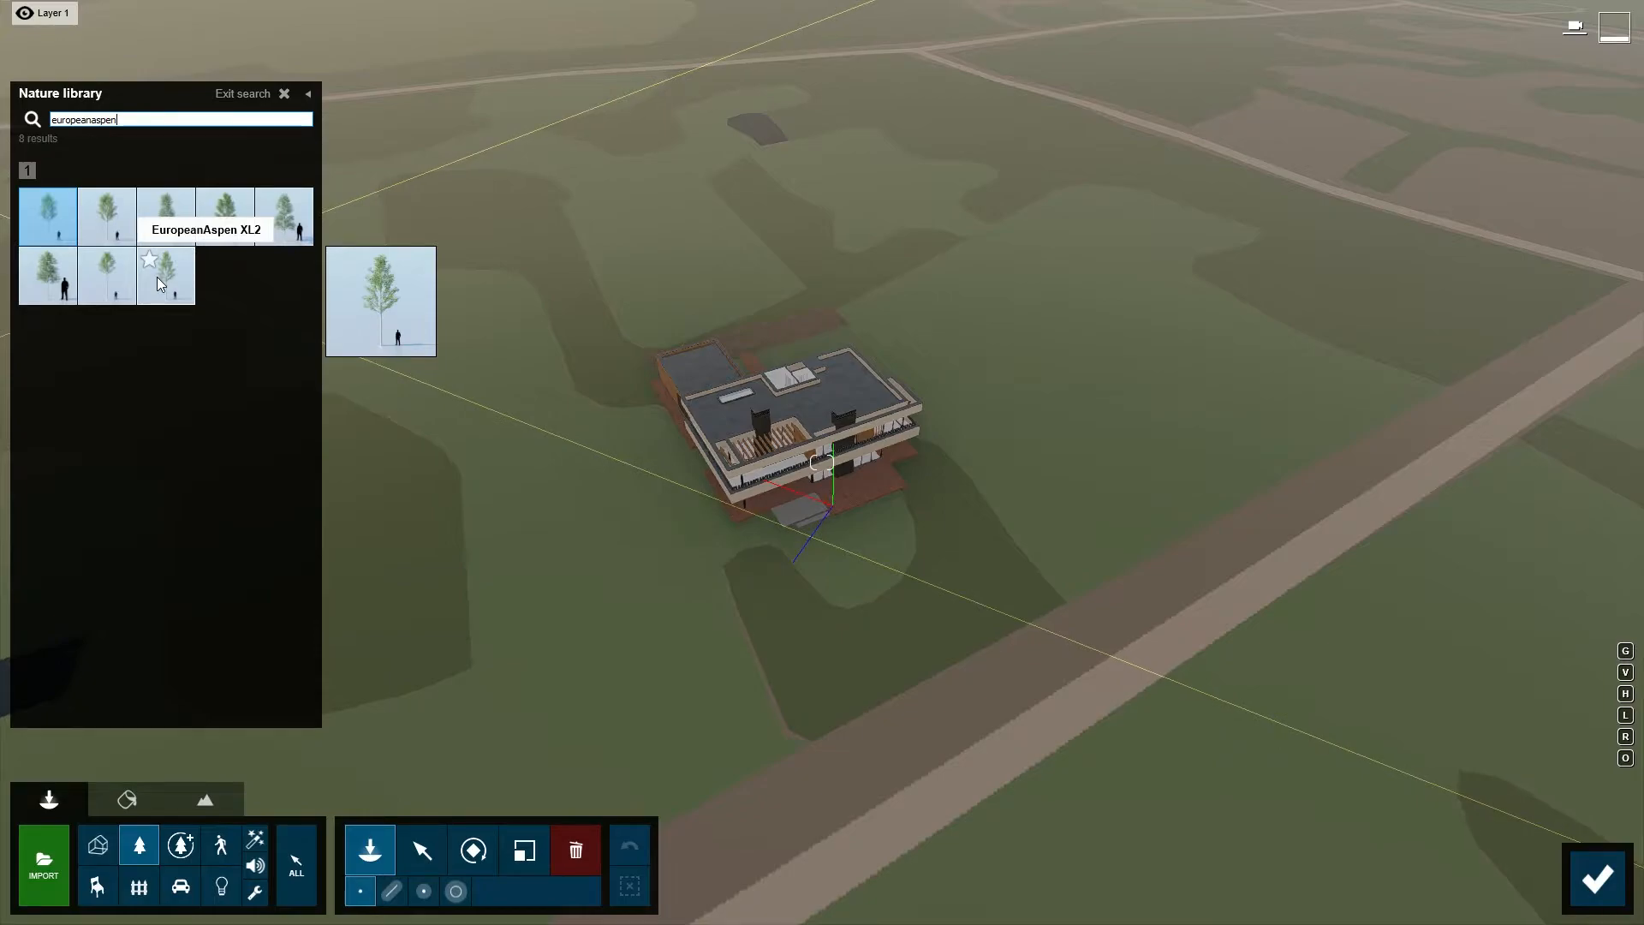
{"action": "left_click", "coordinate": [157, 276]}
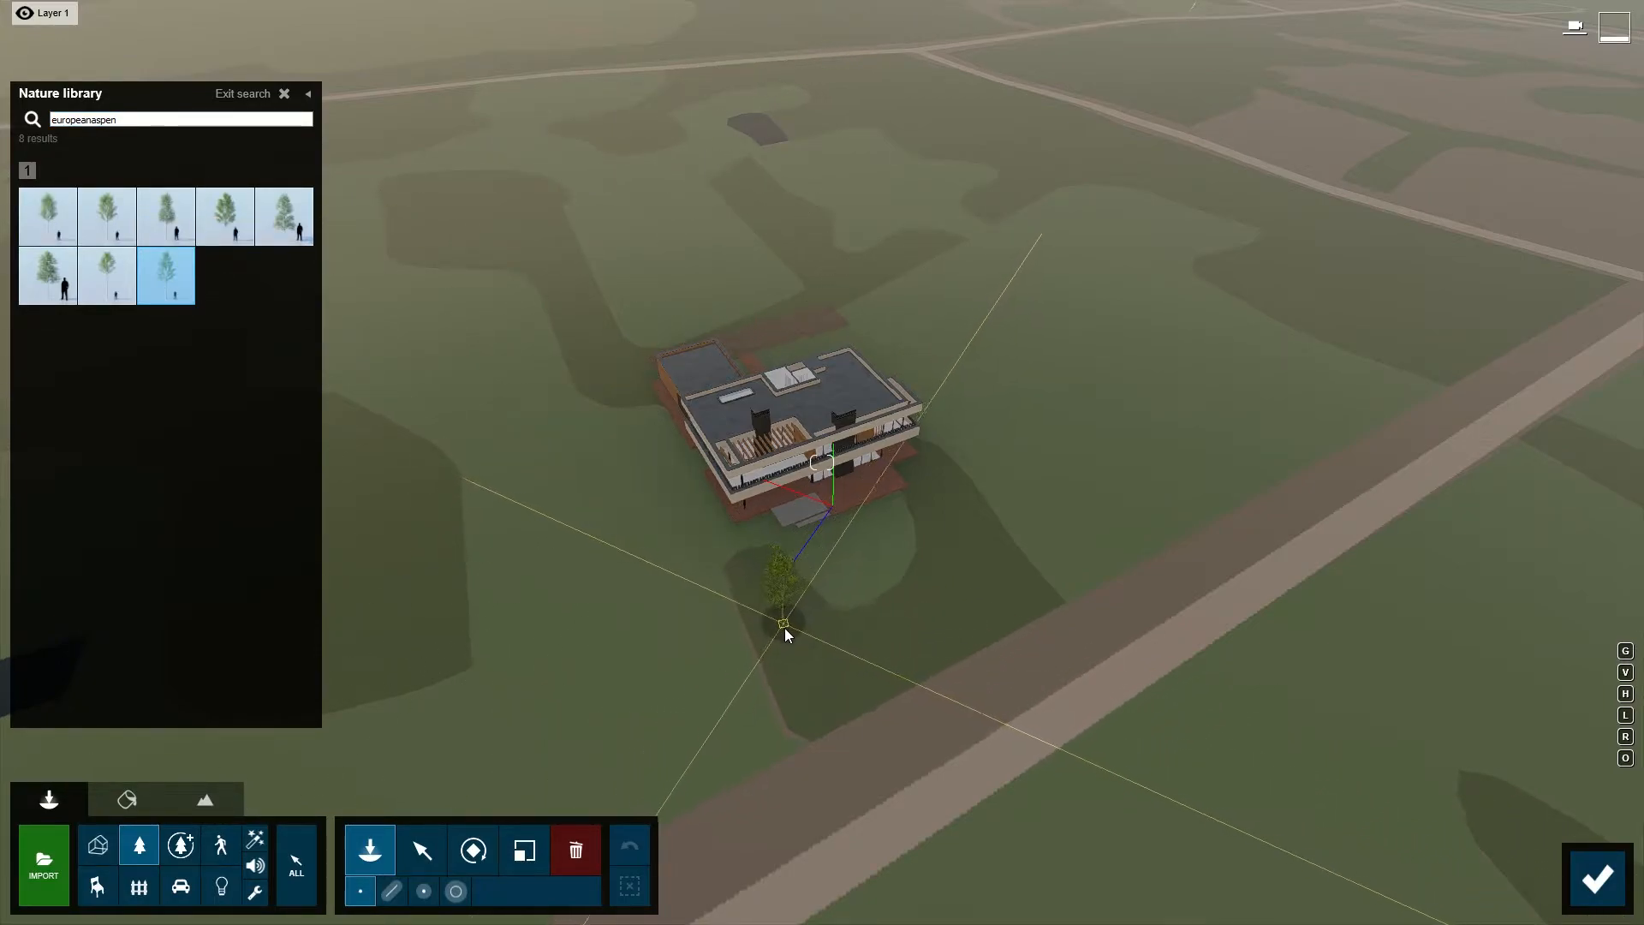
{"action": "left_click", "coordinate": [784, 663]}
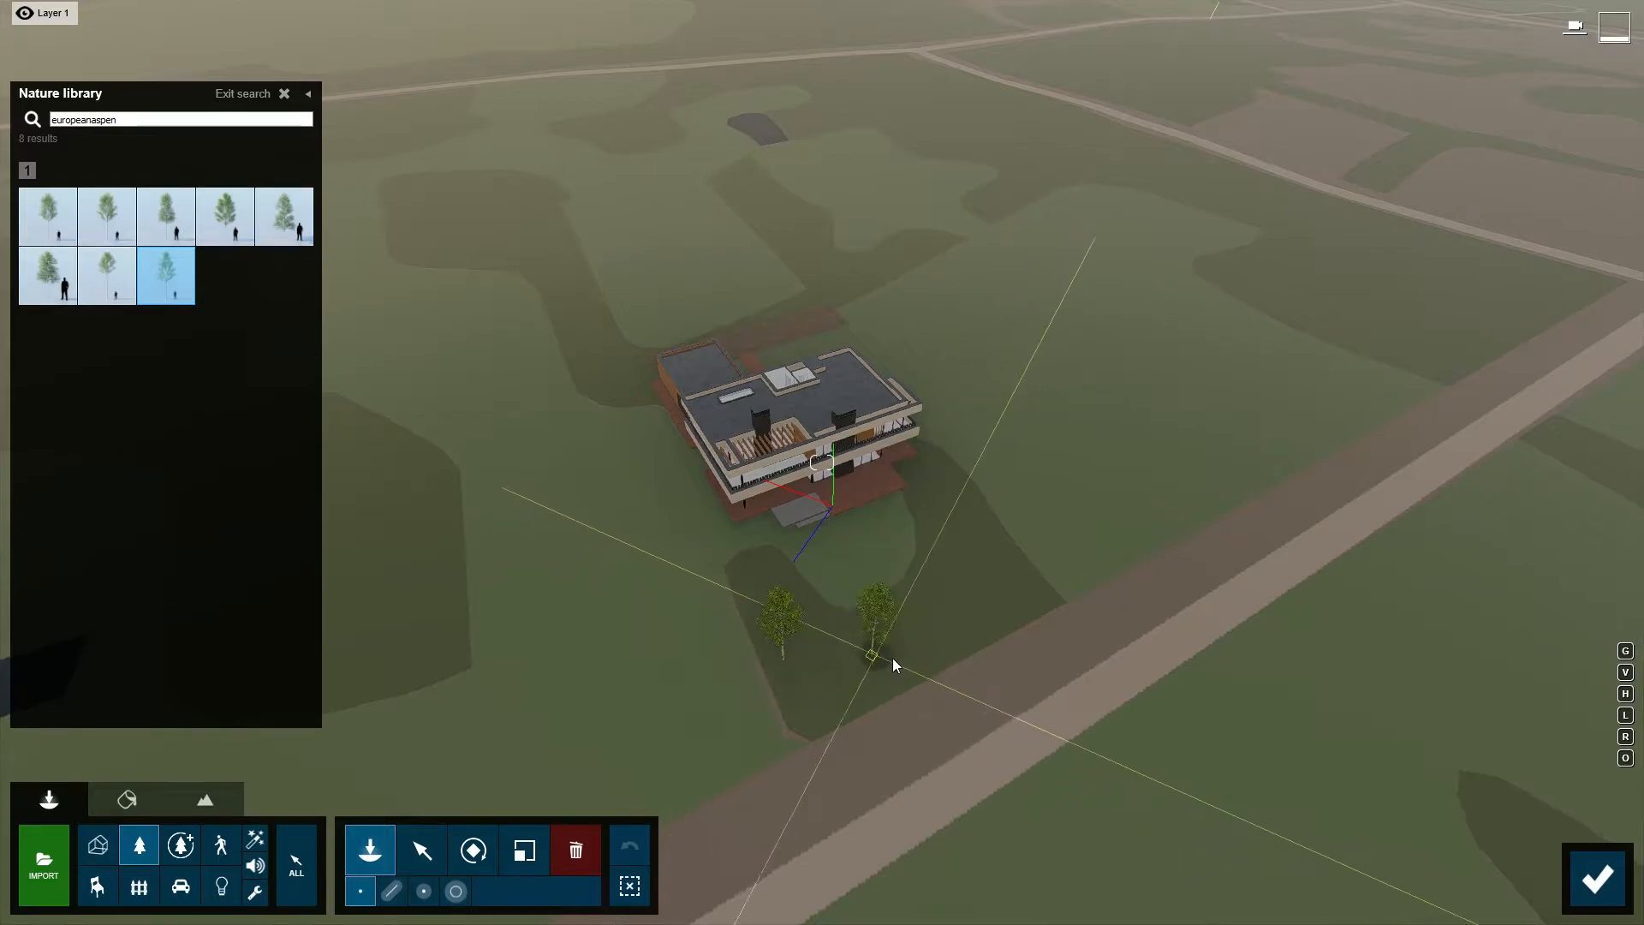
{"action": "left_click", "coordinate": [1591, 884]}
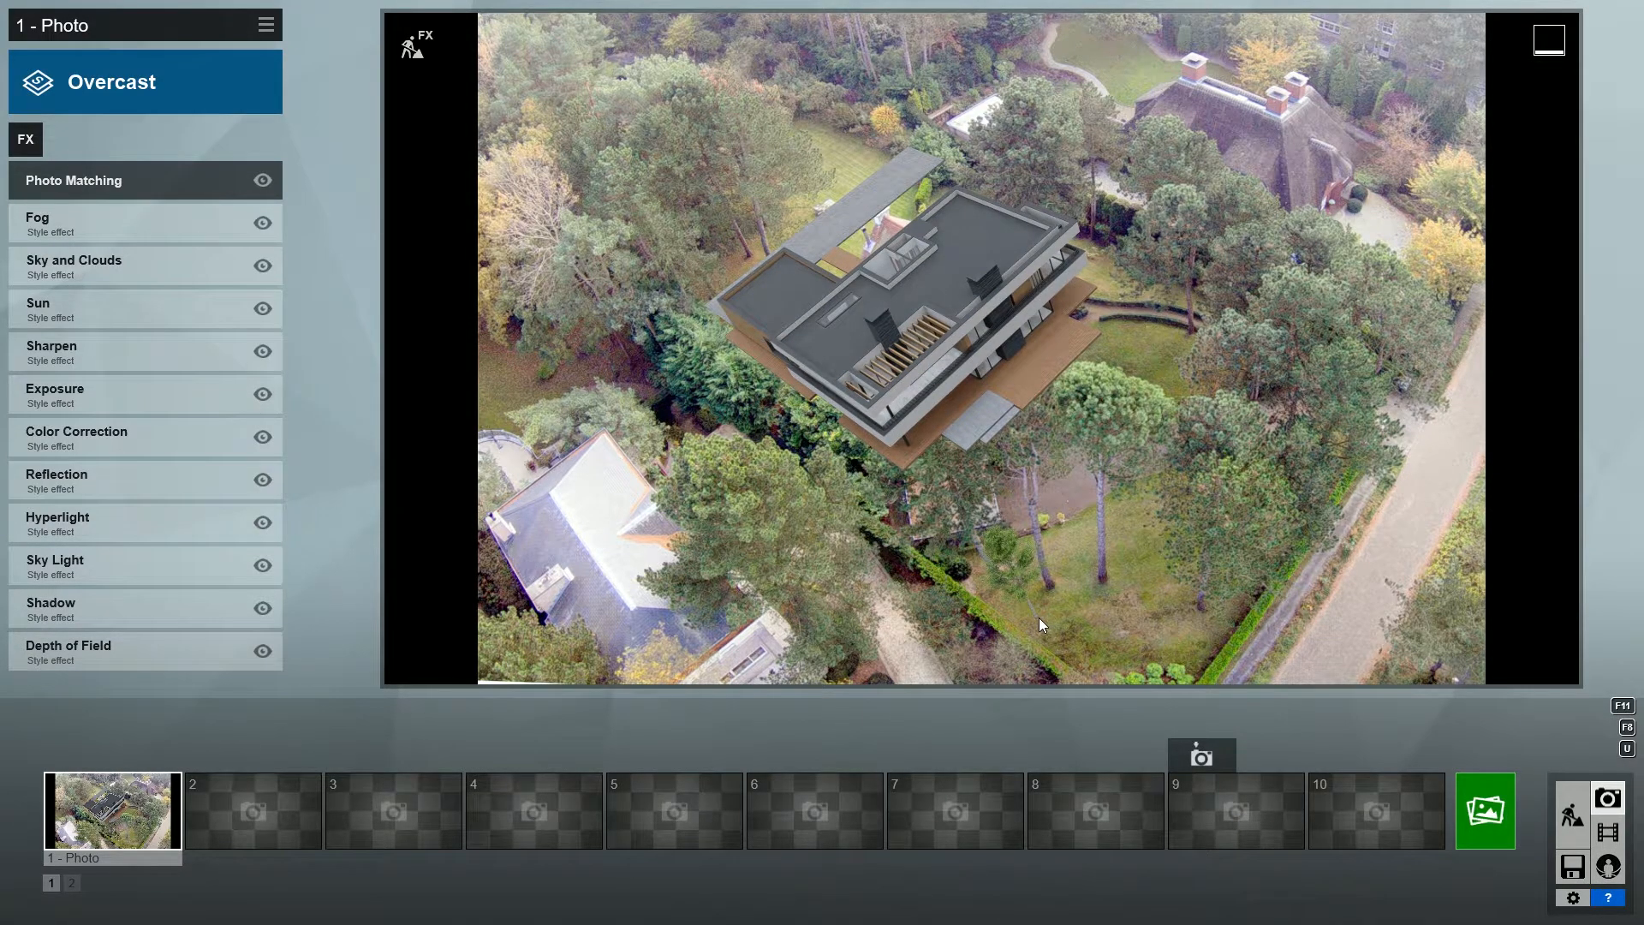
- Enlarge the European aspen and move it closer to the villa's front corner to match the photo's trees
{"action": "left_click", "coordinate": [411, 45]}
{"action": "right_click_drag", "start_coordinate": [680, 547], "coordinate": [779, 569]}
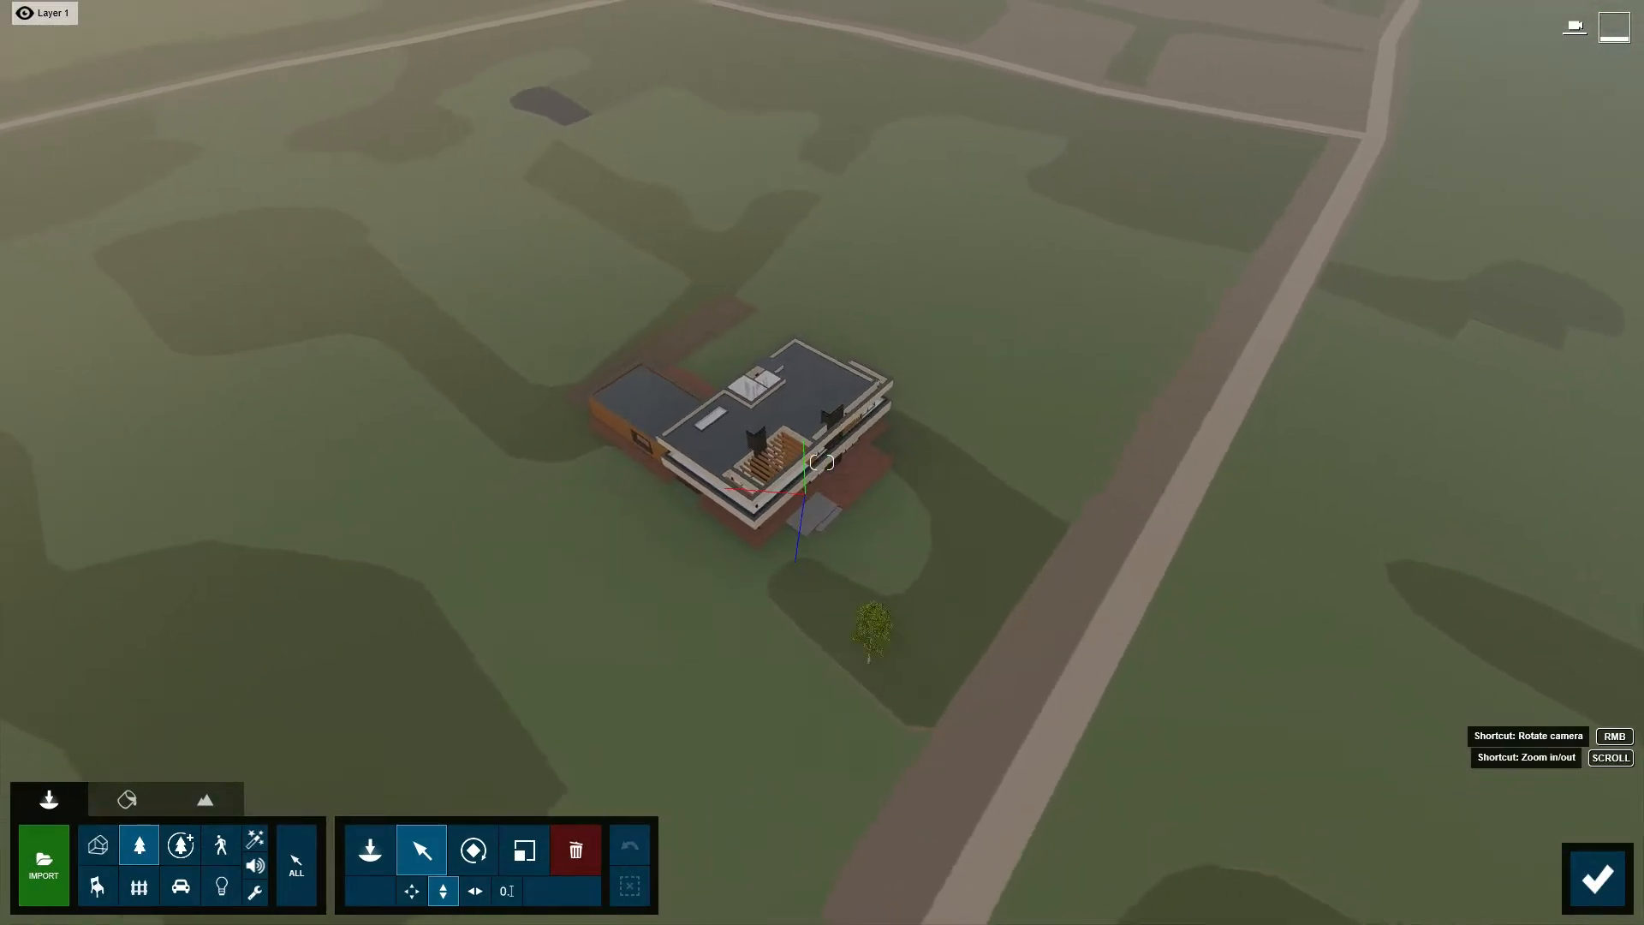
{"action": "scroll", "coordinate": [680, 547], "scroll_direction": "up", "scroll_amount": 3}
{"action": "left_click", "coordinate": [524, 851]}
{"action": "left_click_drag", "start_coordinate": [891, 767], "coordinate": [904, 710]}
{"action": "left_click", "coordinate": [426, 852]}
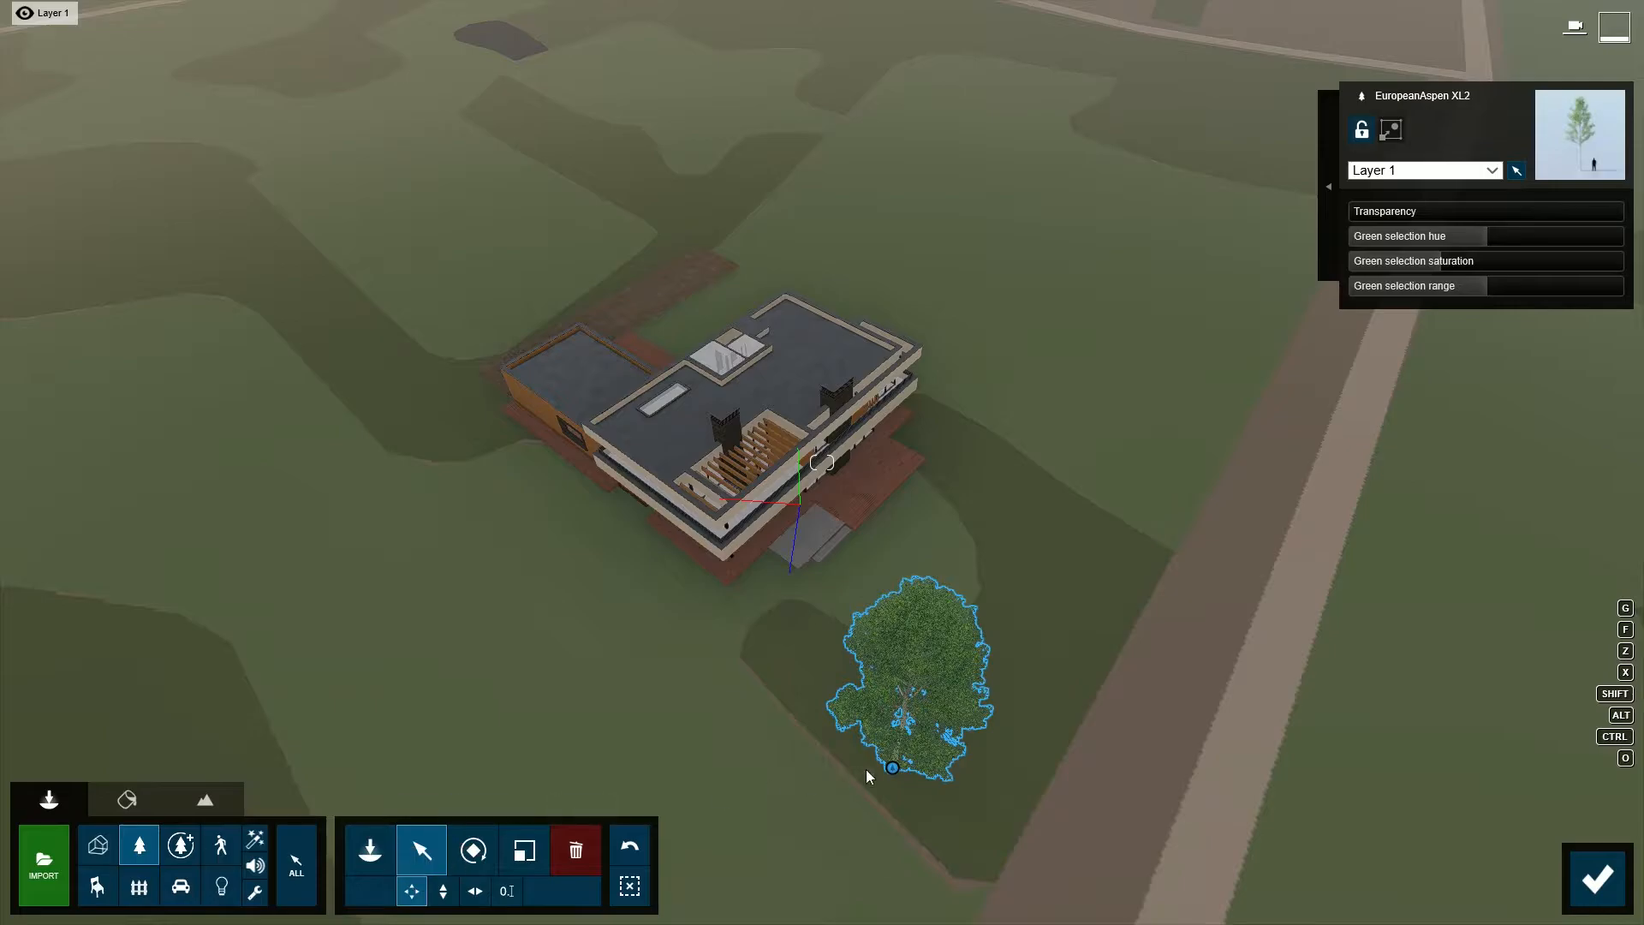
{"action": "left_click", "coordinate": [852, 758]}
{"action": "left_click", "coordinate": [1597, 878]}
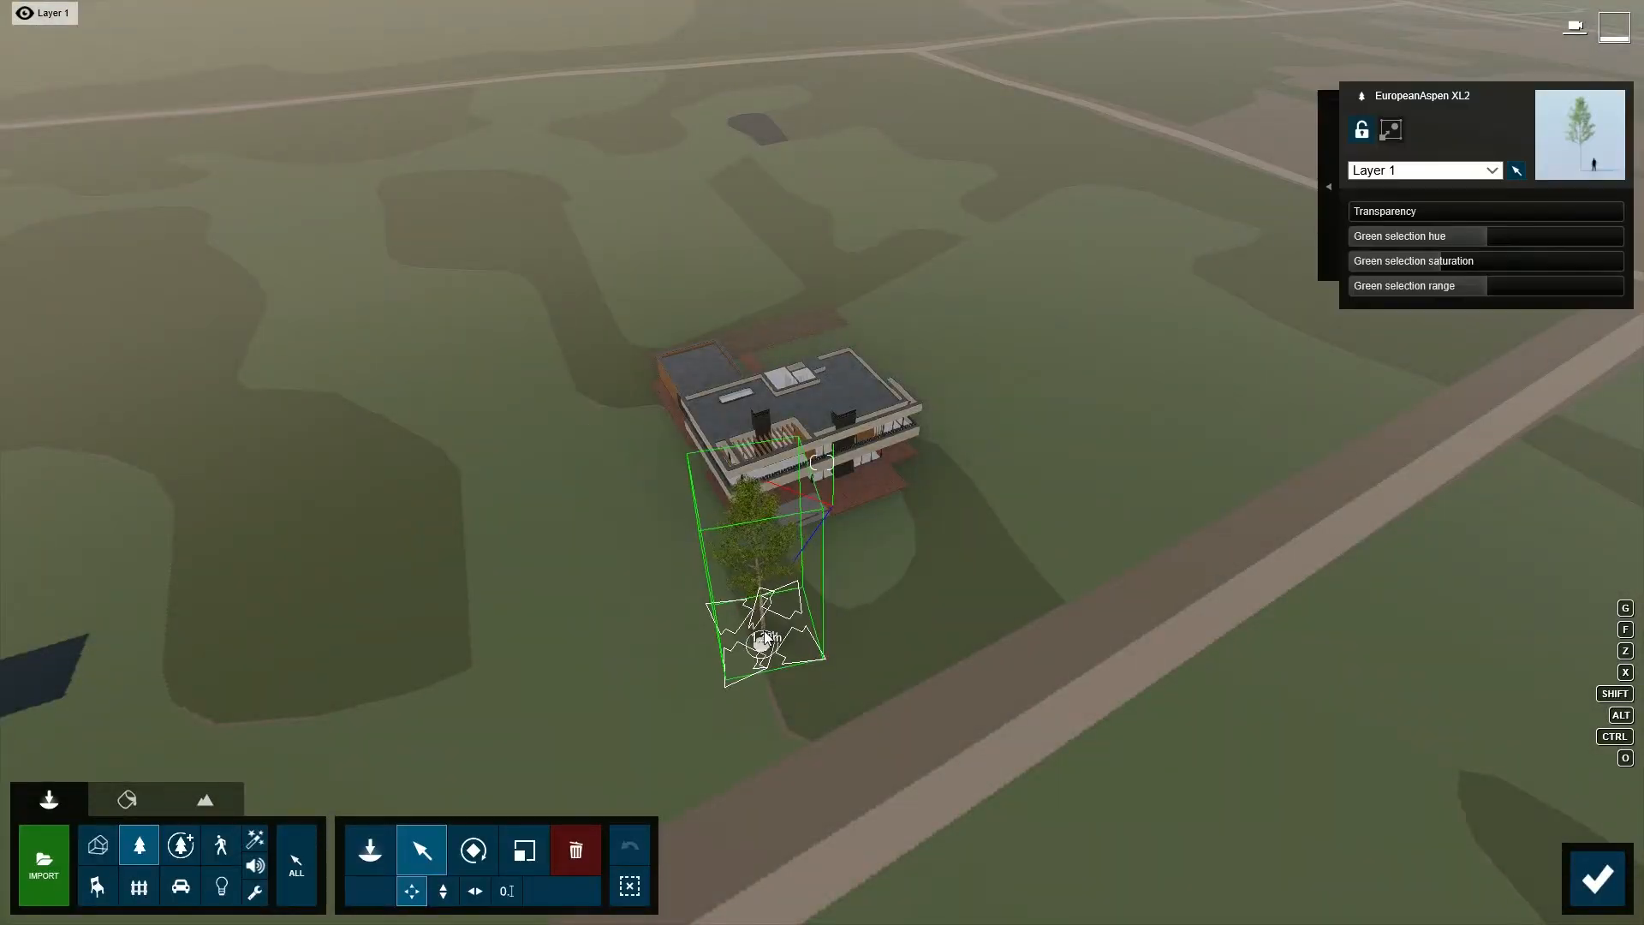
- Copy the aspen to form a row of three in front of the villa and vary the trees' size and rotation
{"action": "left_click", "coordinate": [423, 51]}
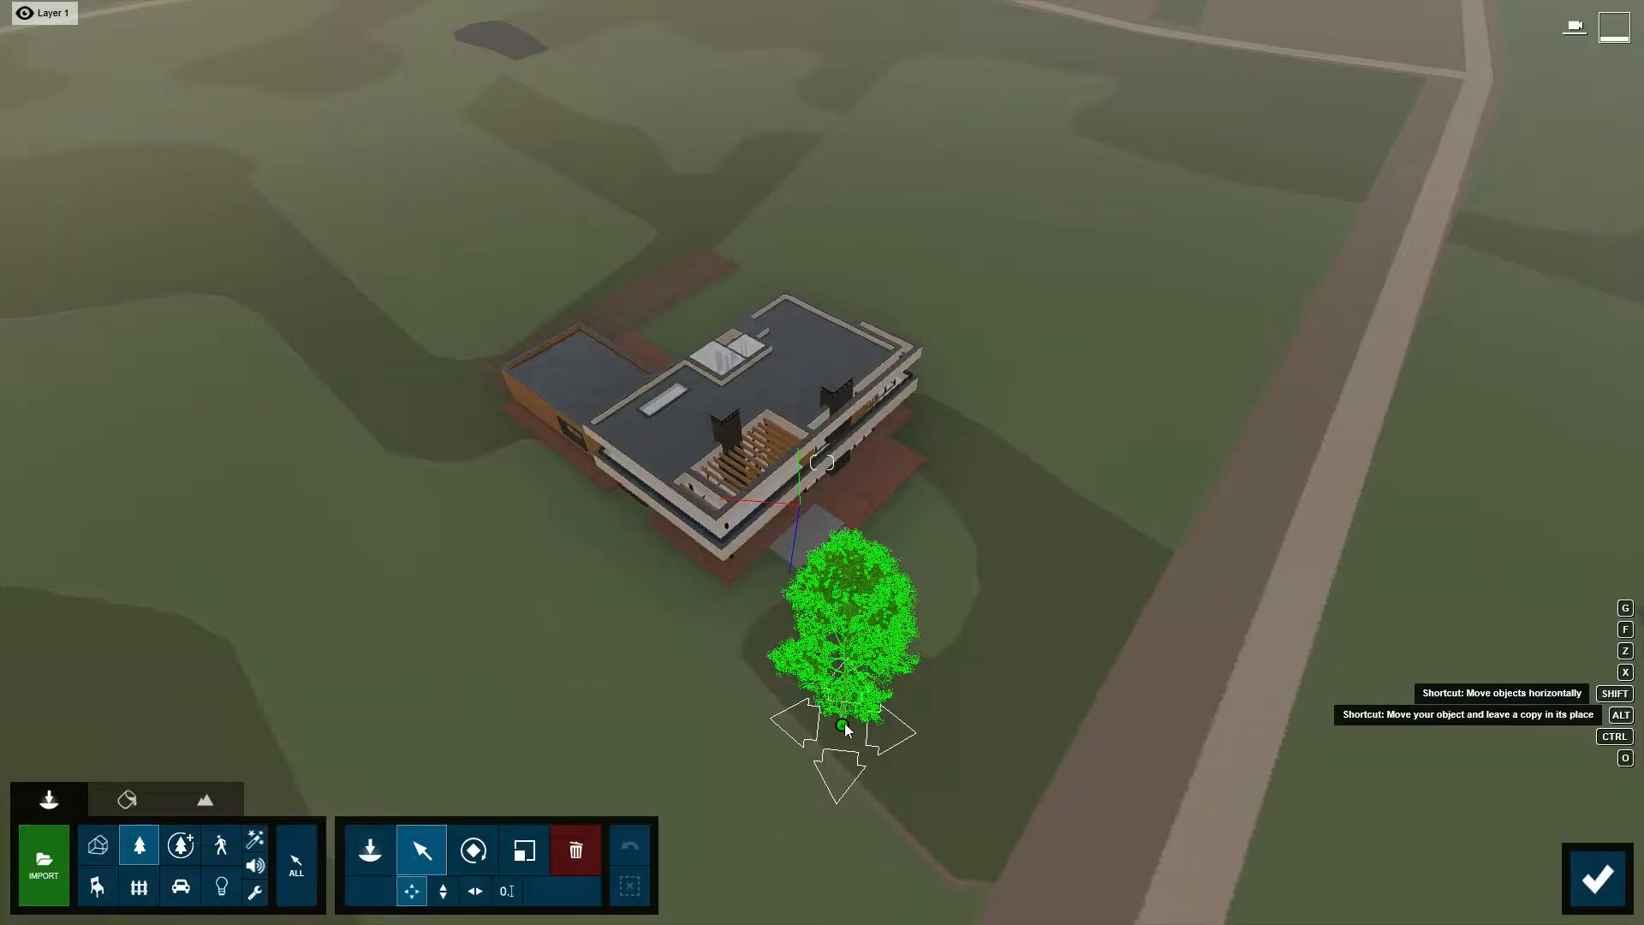
{"action": "left_click_drag", "start_coordinate": [845, 724], "coordinate": [997, 765], "text": "alt"}
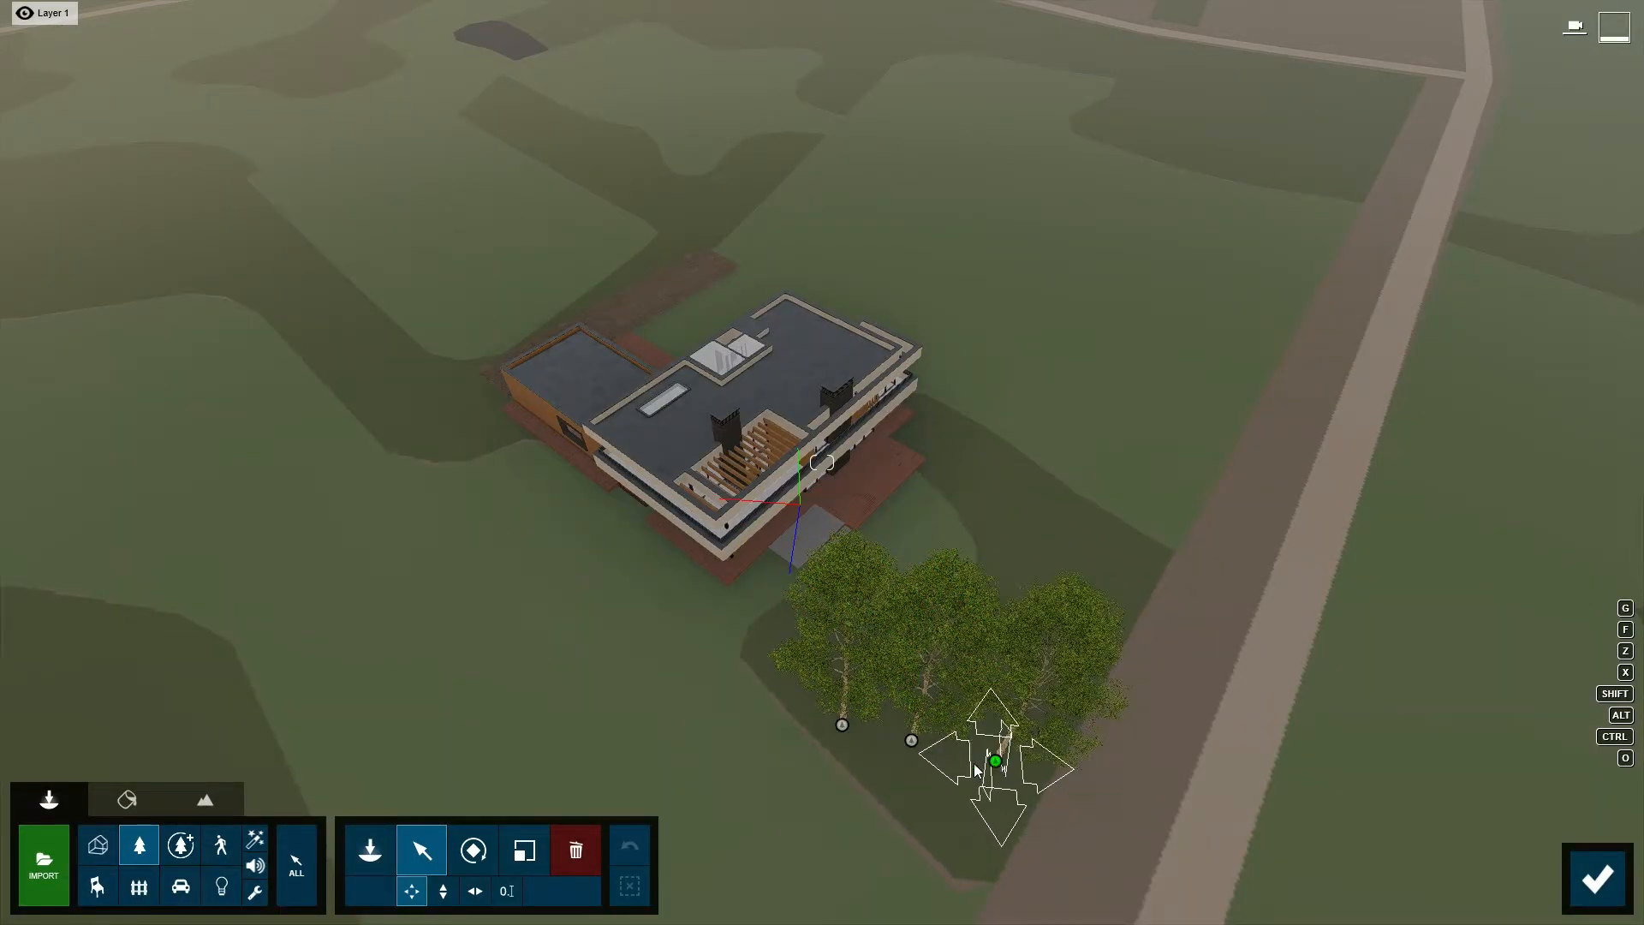
{"action": "left_click", "coordinate": [524, 851]}
{"action": "left_click", "coordinate": [913, 743]}
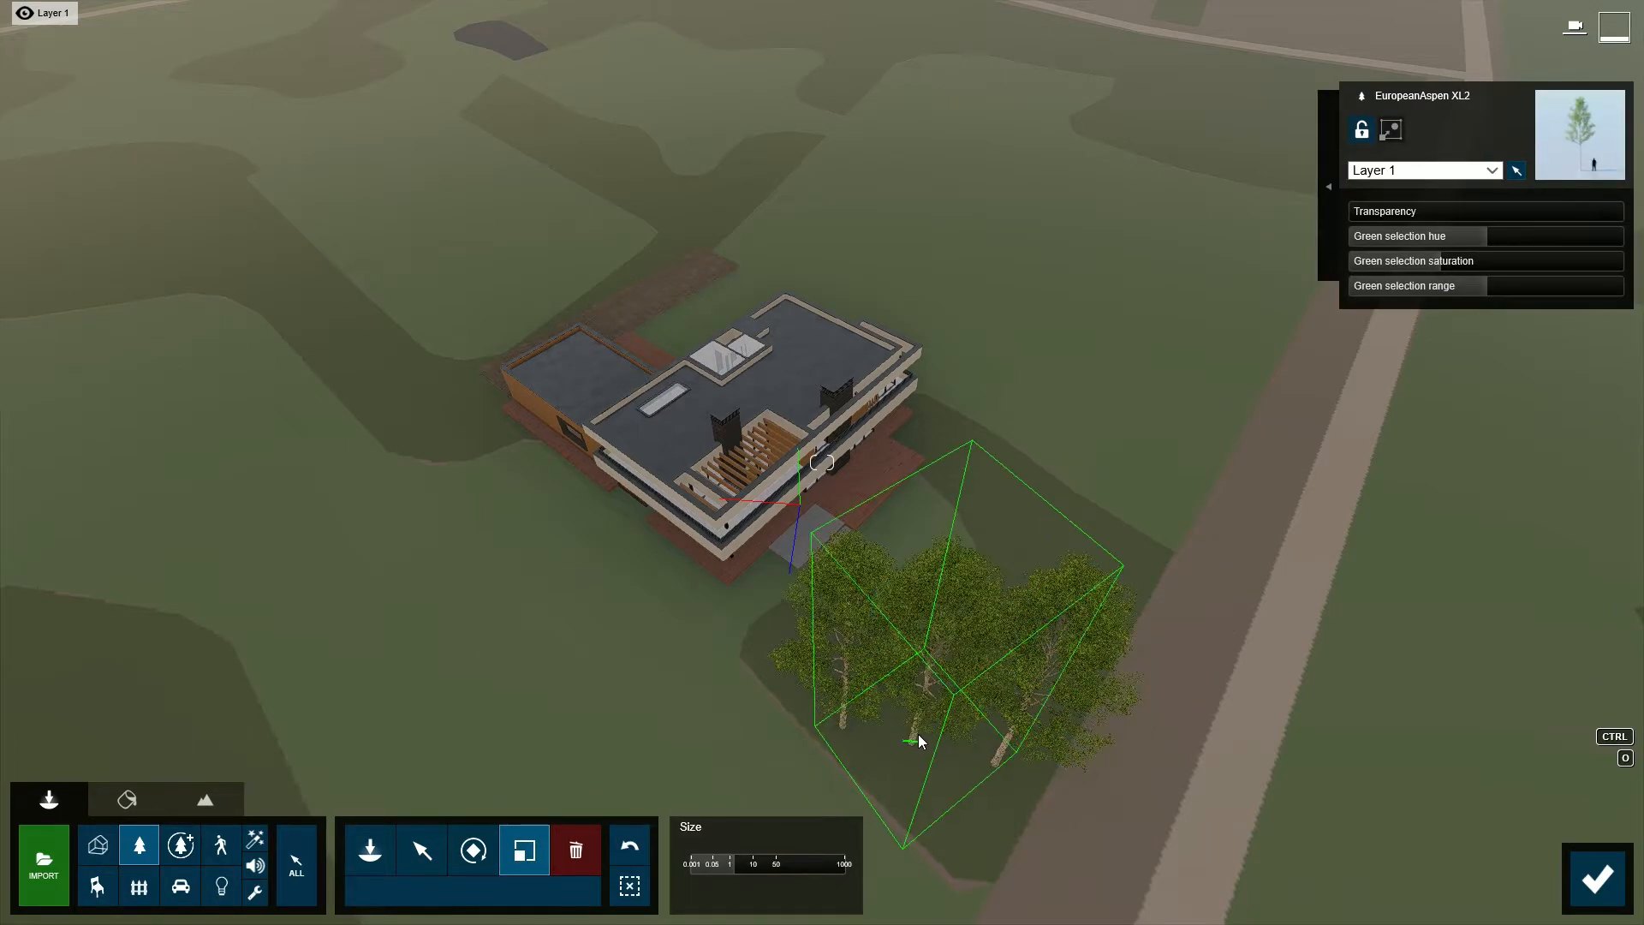
{"action": "left_click", "coordinate": [474, 850]}
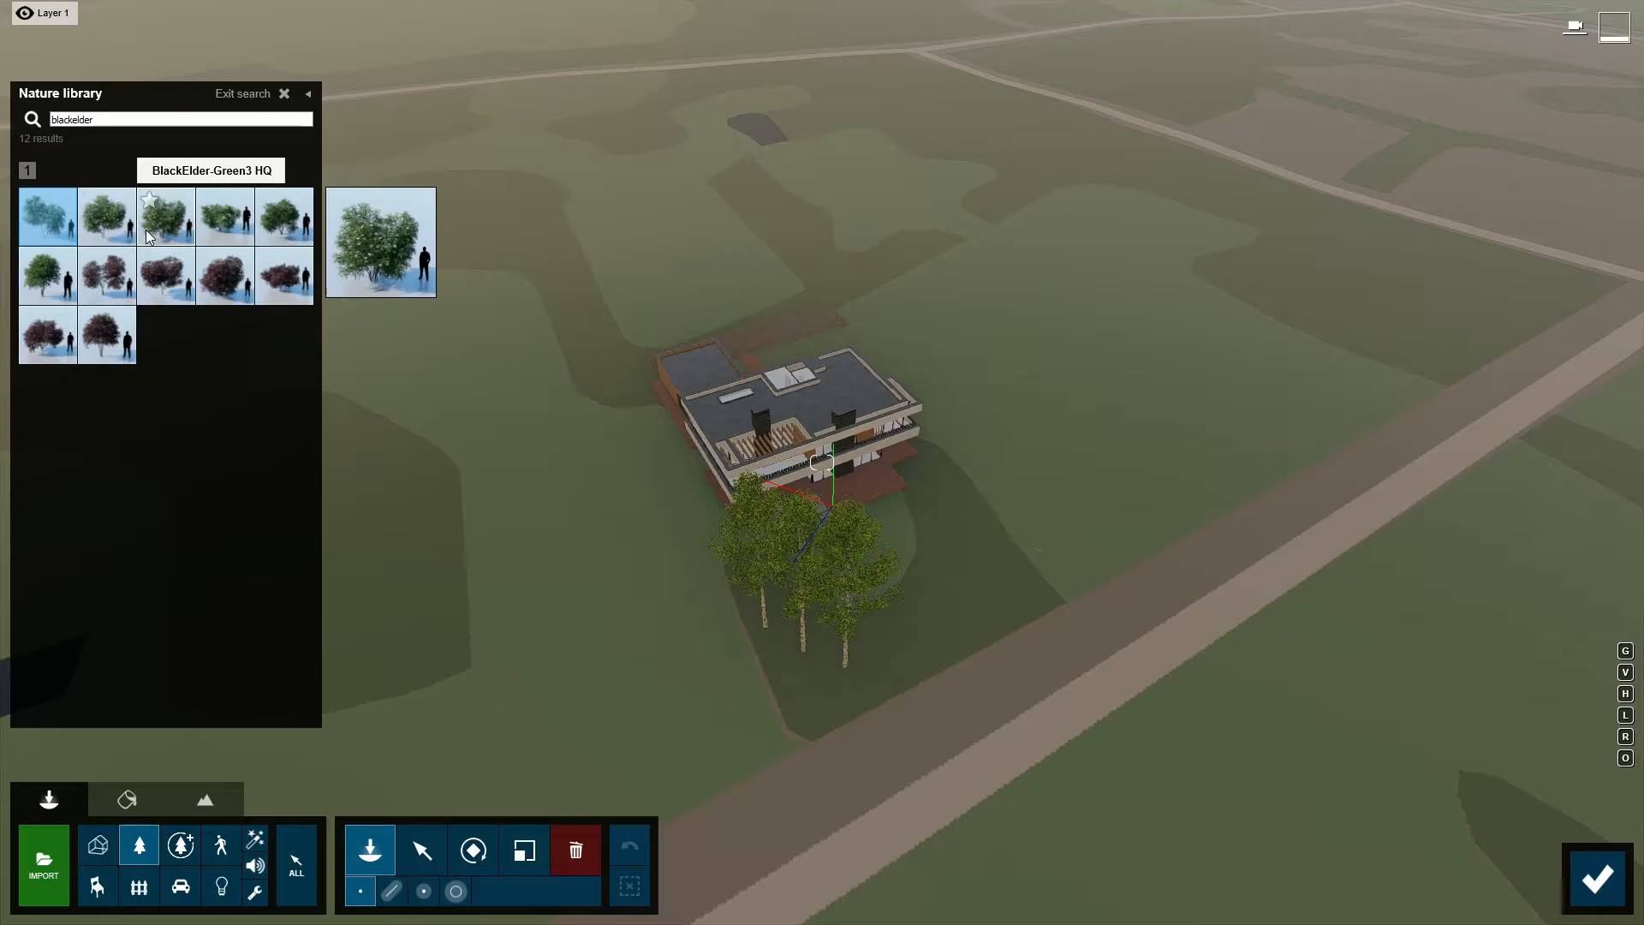
- Place a line of blackelder shrubs along the villa's short side and increase the number of items
{"action": "left_click", "coordinate": [145, 229]}
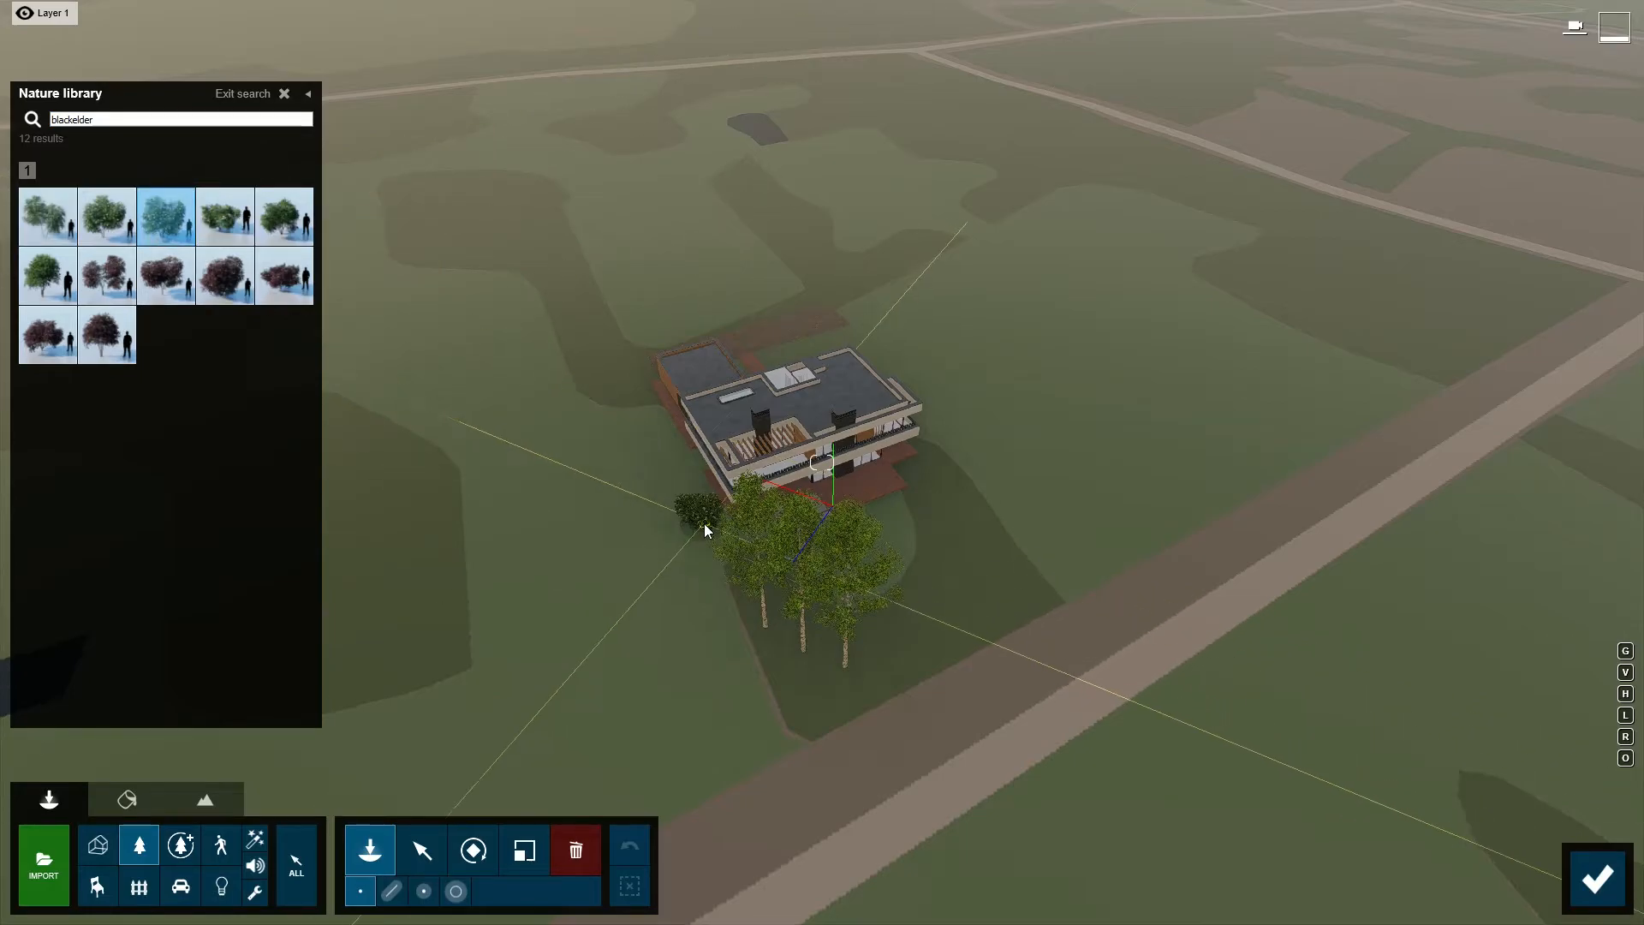
{"action": "left_click", "coordinate": [392, 892]}
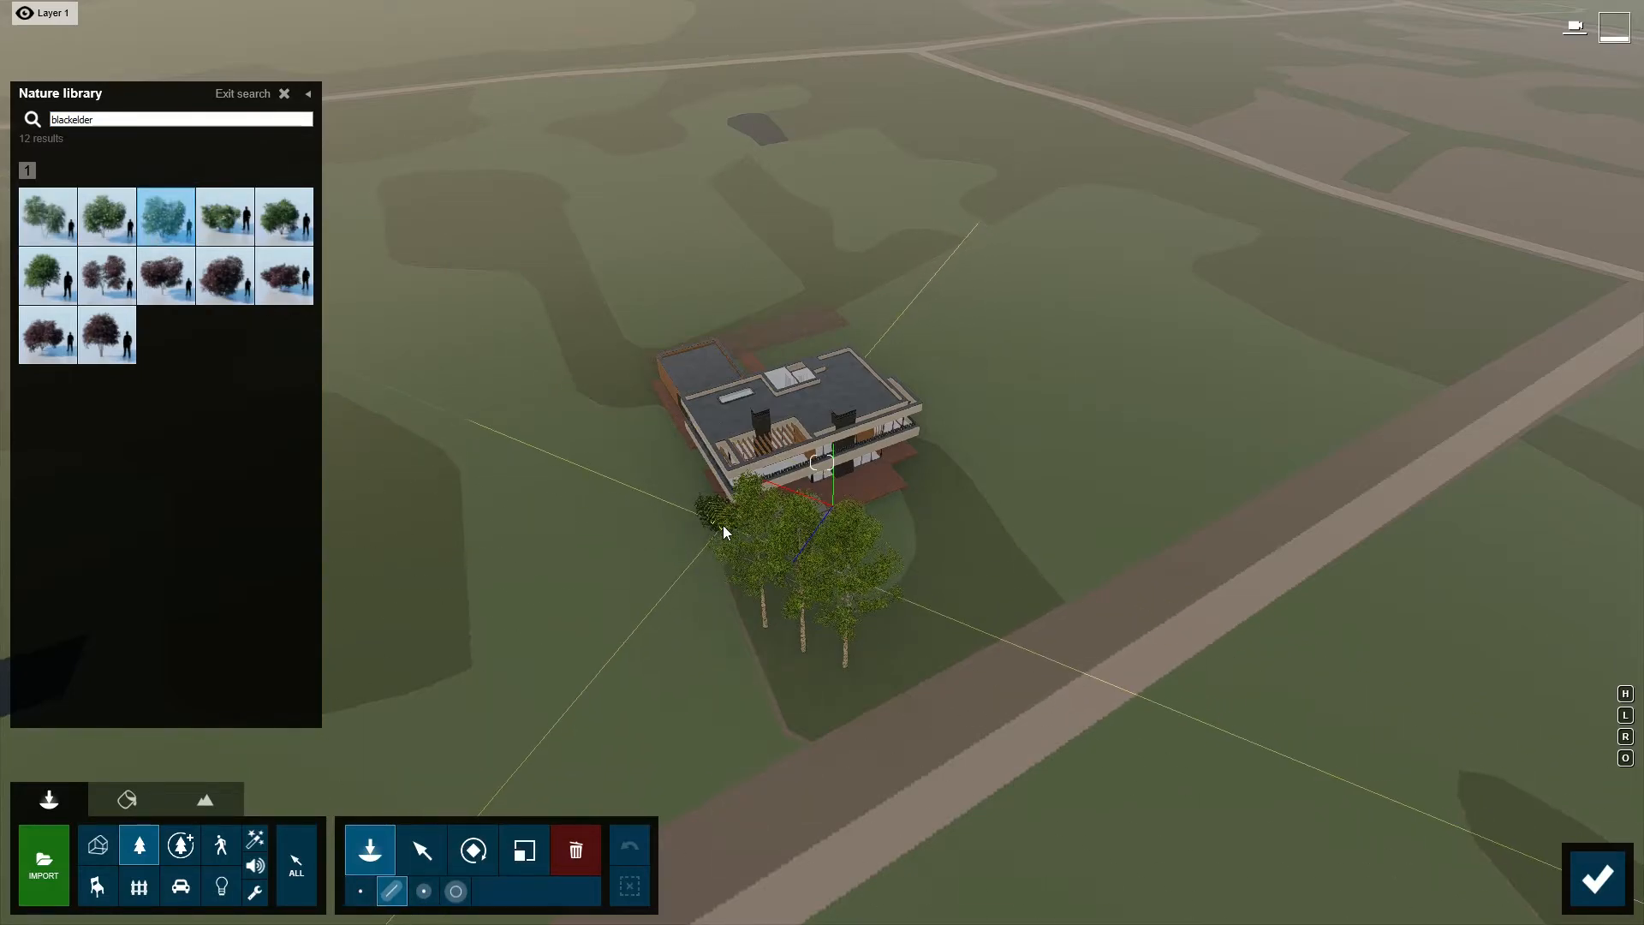
{"action": "left_click", "coordinate": [723, 526]}
{"action": "left_click", "coordinate": [632, 367]}
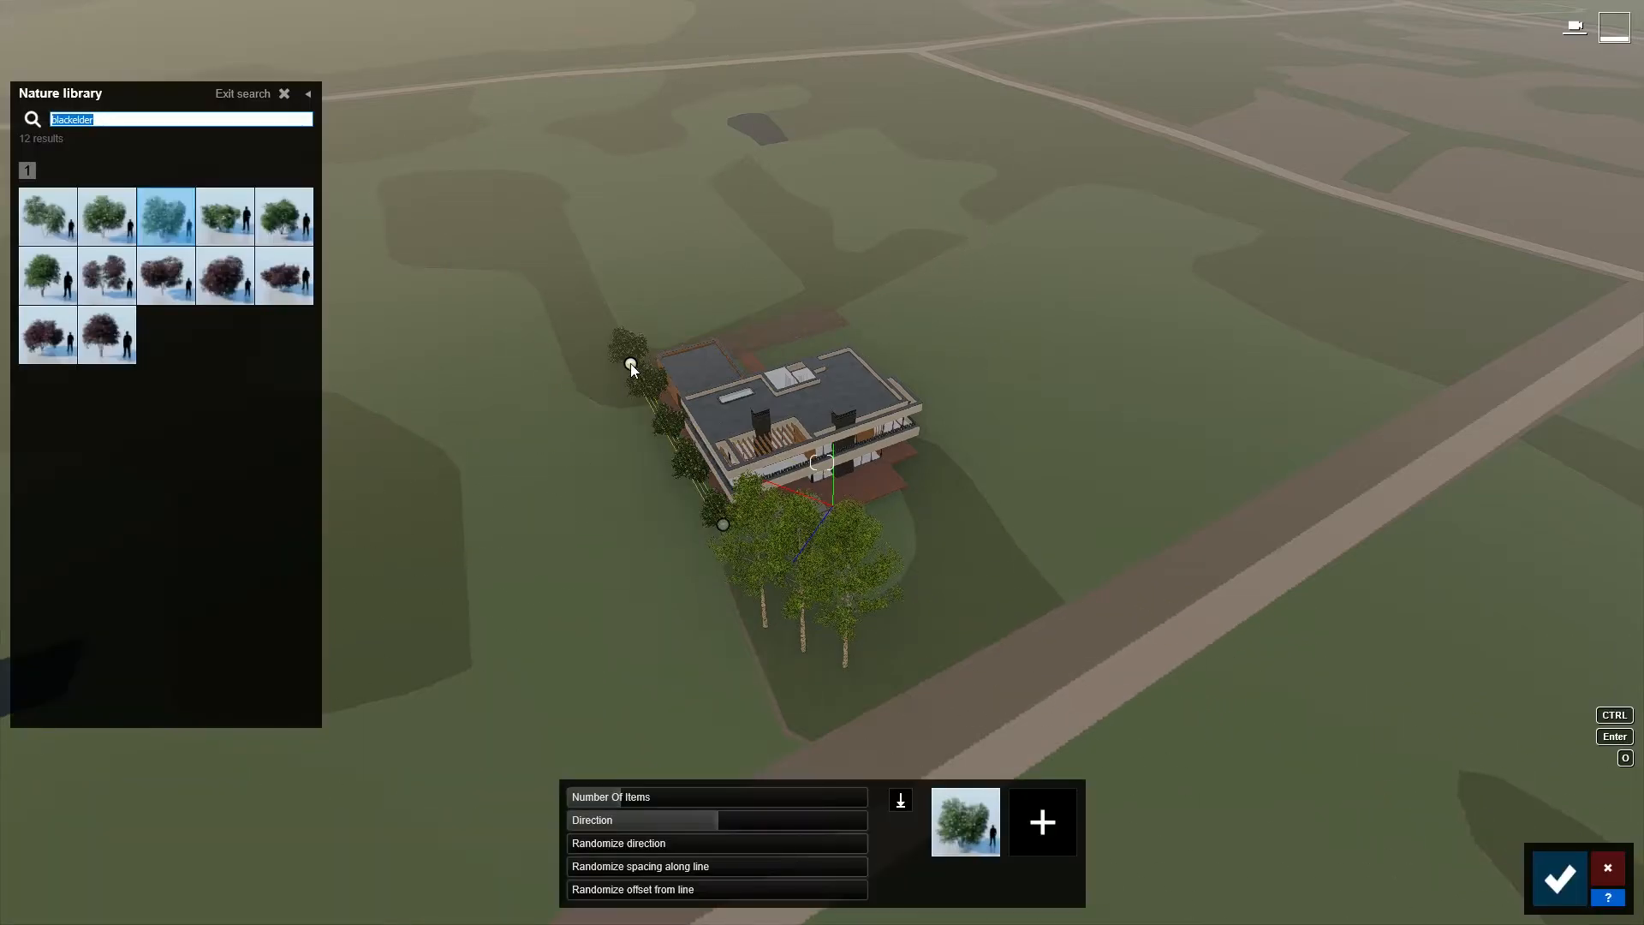
{"action": "left_click_drag", "start_coordinate": [624, 794], "coordinate": [647, 795]}
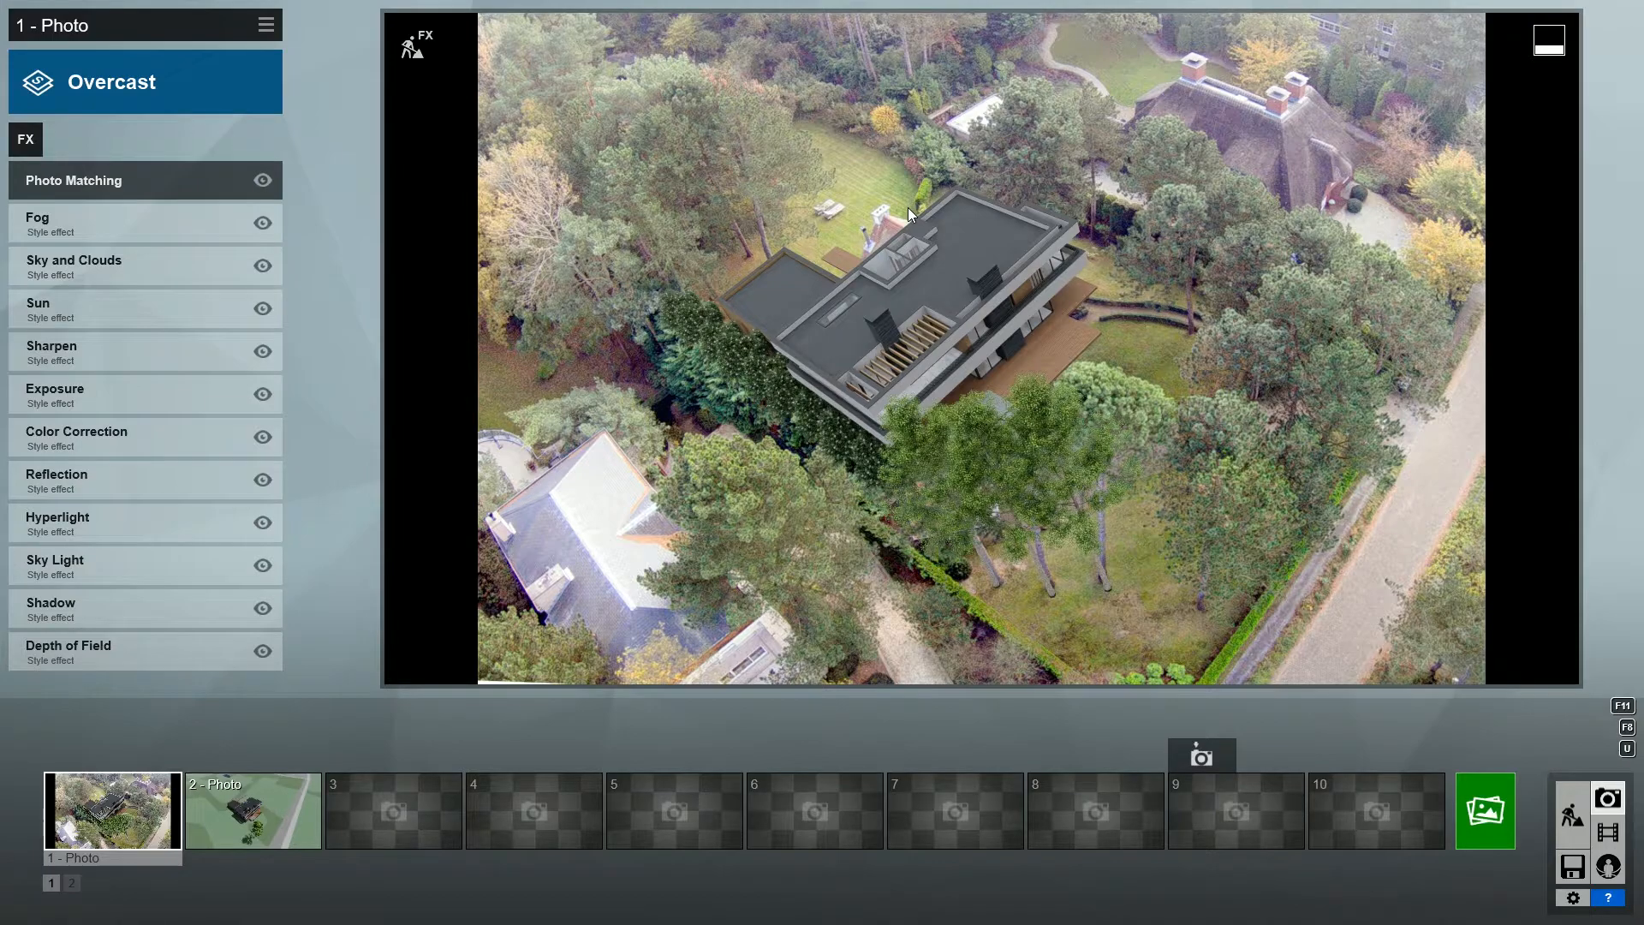
- Disable the Sharpen effect and open the Depth of Field effect's settings
{"action": "left_click", "coordinate": [264, 354]}
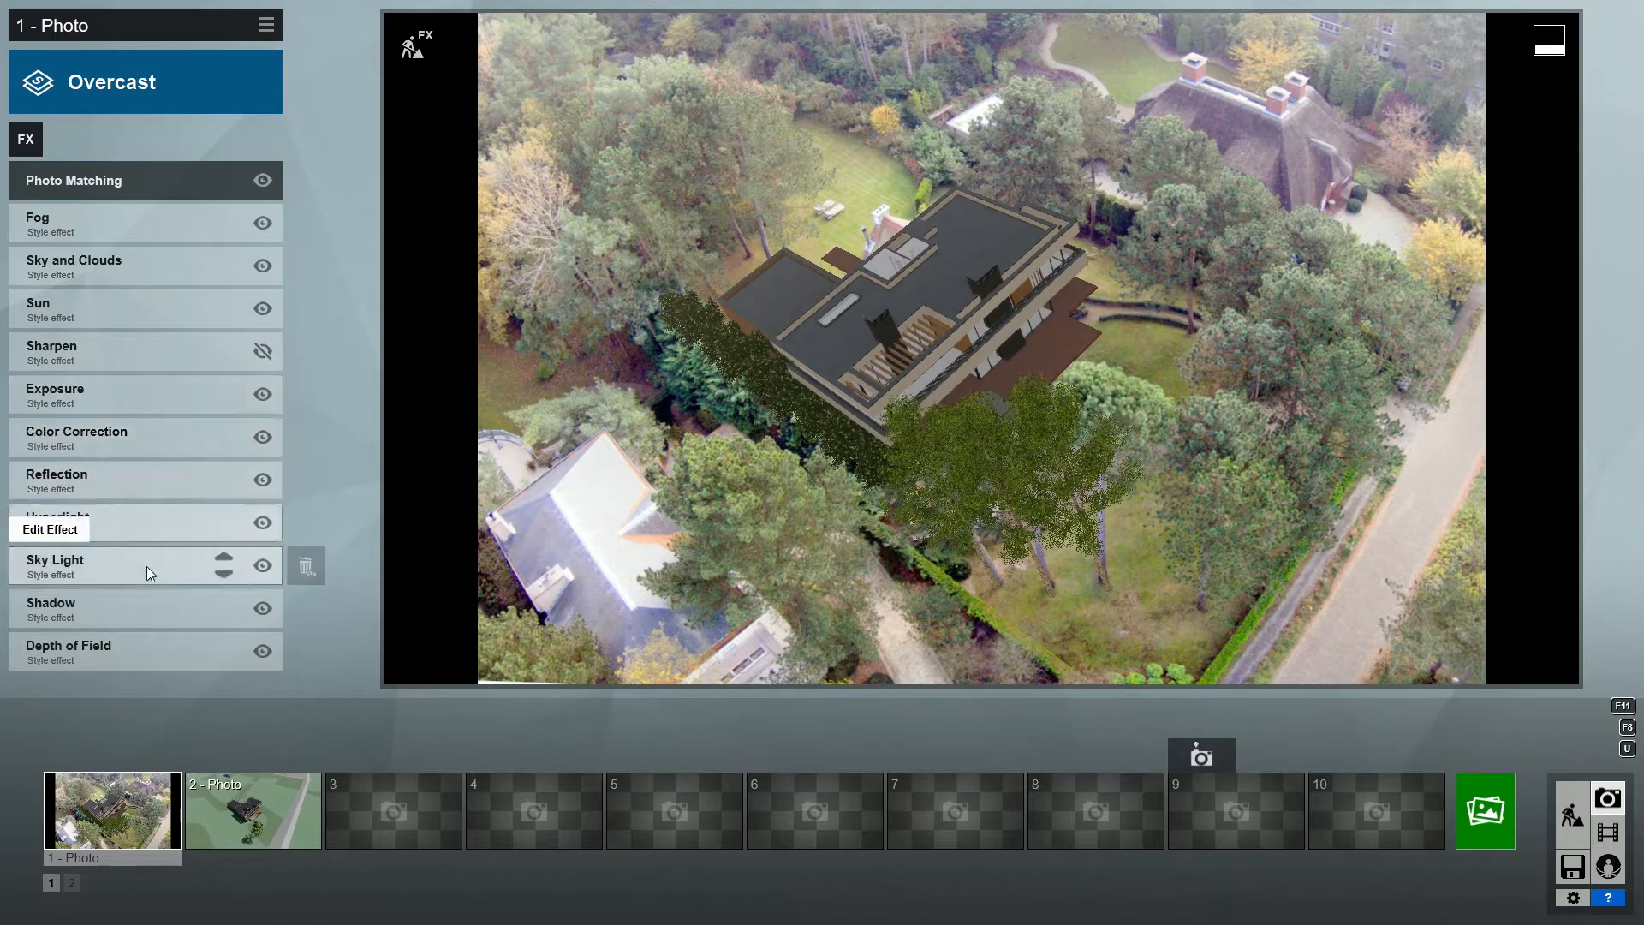
{"action": "left_click", "coordinate": [109, 652]}
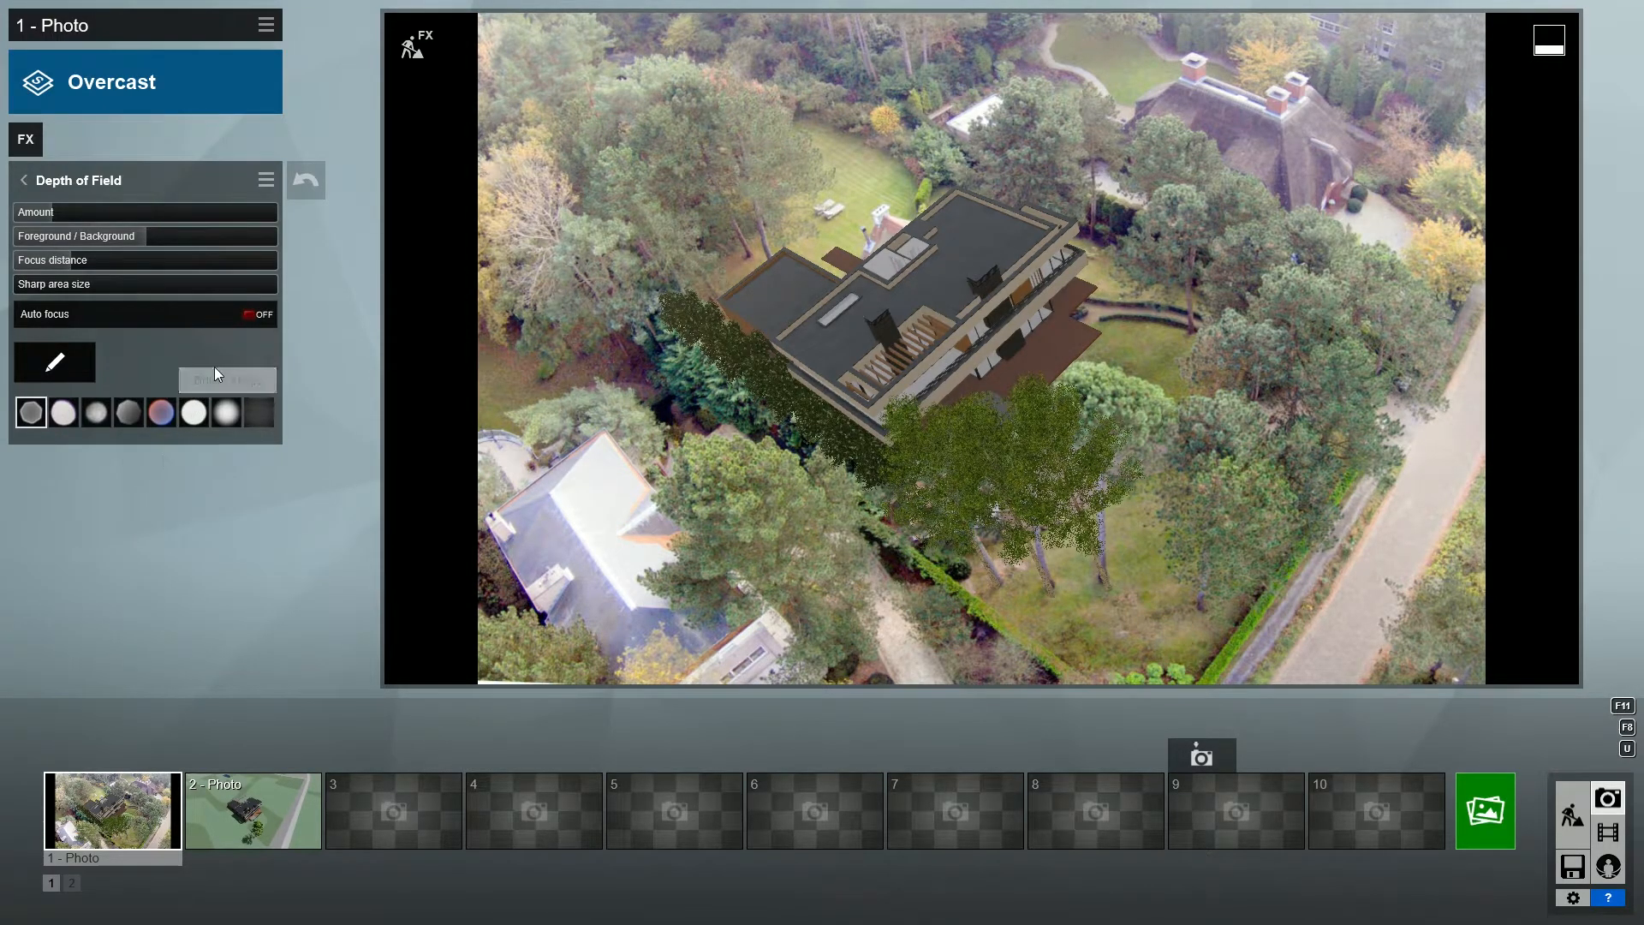
- Try auto focus for Depth of Field, open its focus point view, and switch auto focus off again
{"action": "left_click", "coordinate": [250, 313]}
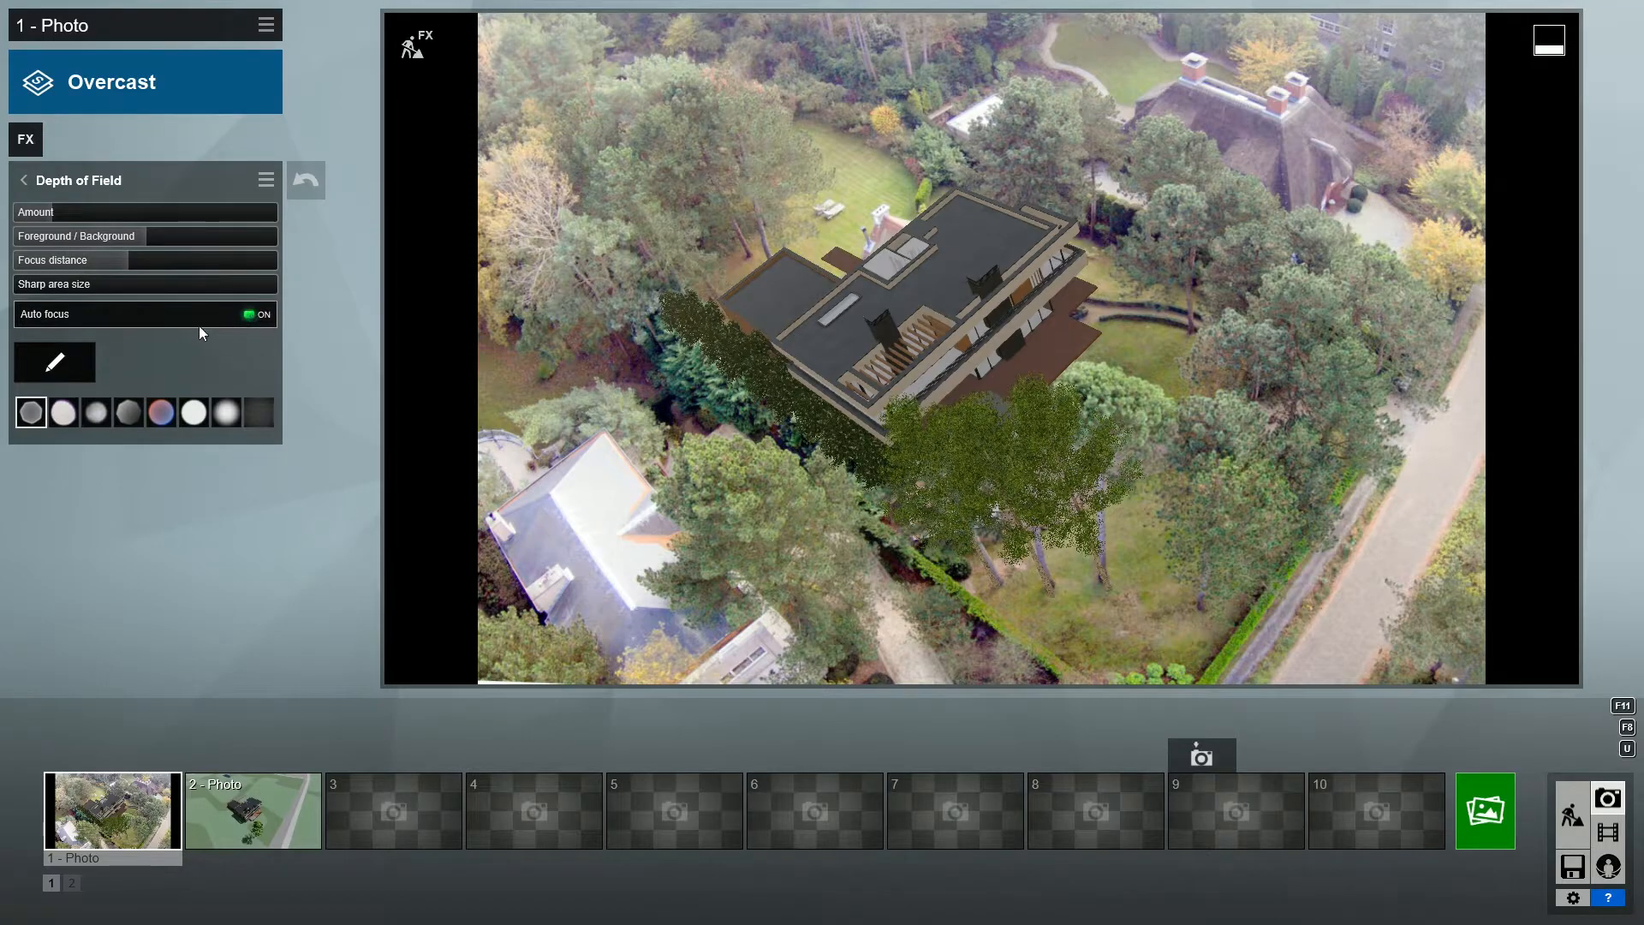
{"action": "left_click", "coordinate": [55, 362]}
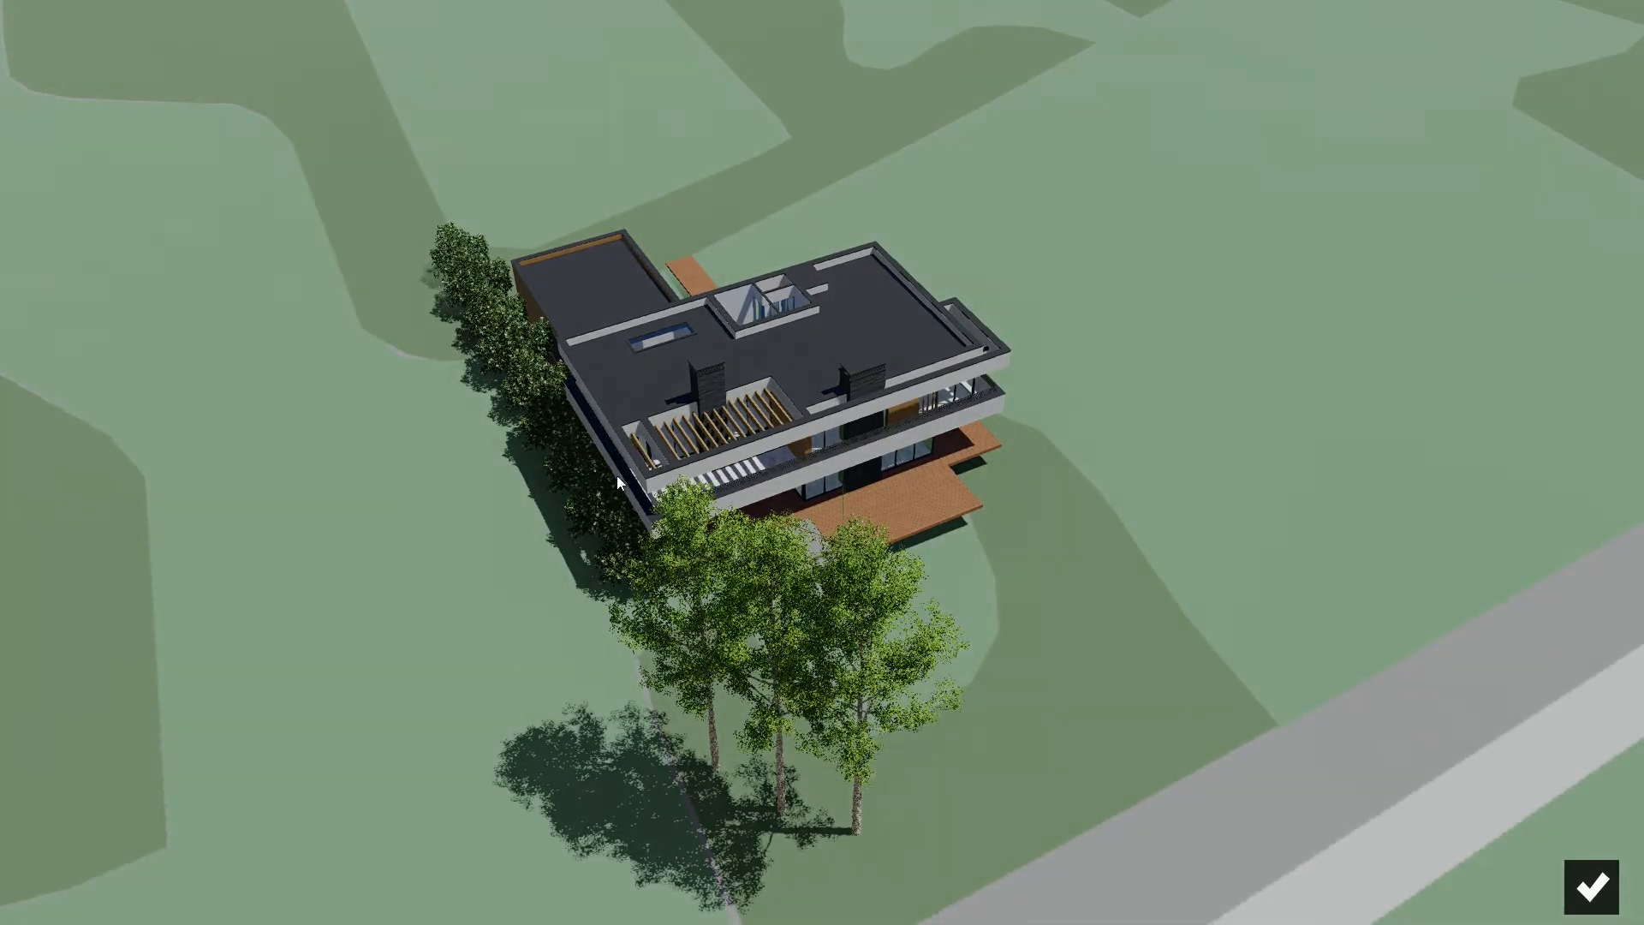
{"action": "left_click", "coordinate": [1590, 887]}
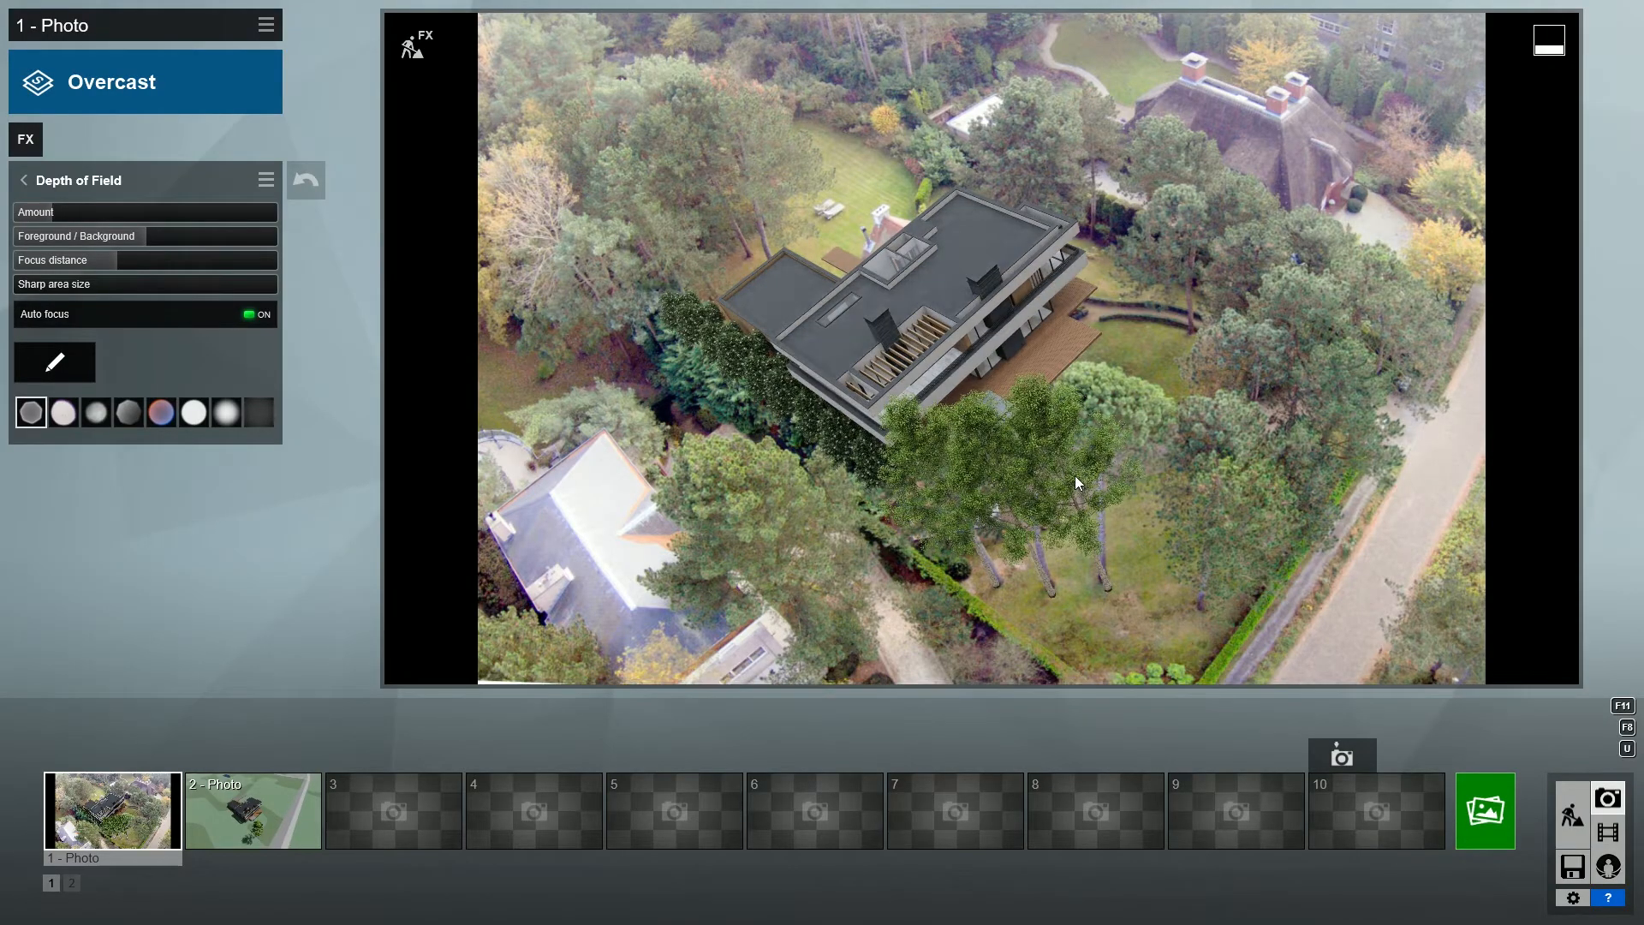
{"action": "left_click", "coordinate": [250, 314]}
- Lower the Depth of Field focus distance, raise the effect's amount slightly and return to the effects list
{"action": "left_click_drag", "start_coordinate": [126, 260], "coordinate": [51, 263]}
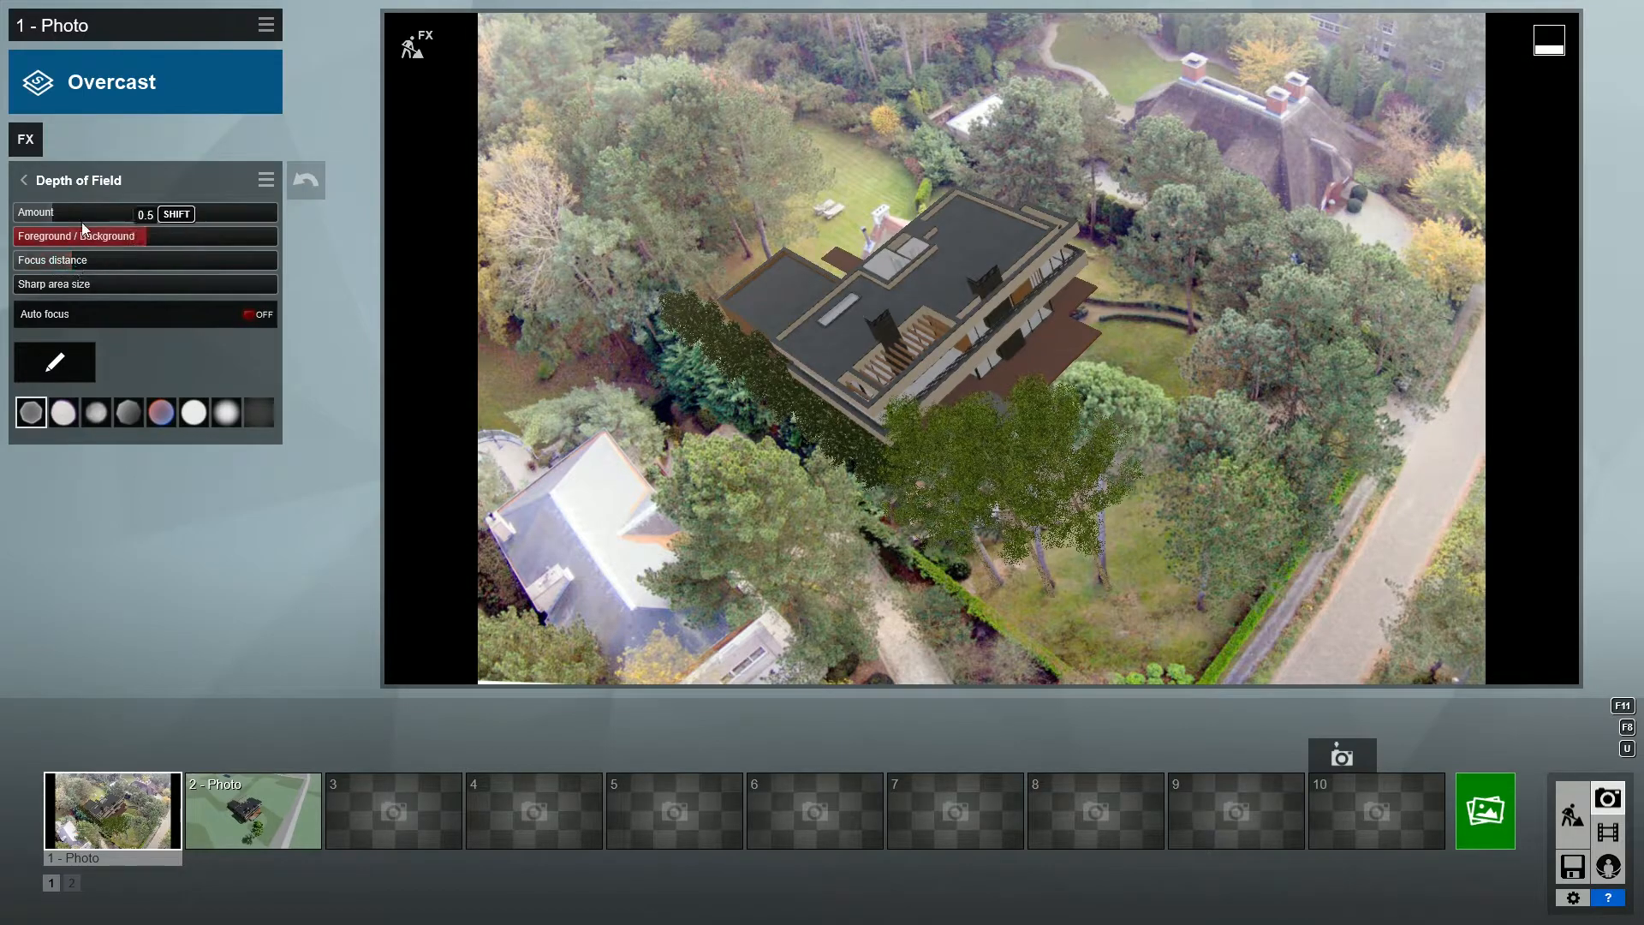
{"action": "mouse_move", "coordinate": [50, 208]}
{"action": "left_mouse_down"}
{"action": "mouse_move", "coordinate": [216, 221]}
{"action": "mouse_move", "coordinate": [64, 212]}
{"action": "left_mouse_up"}
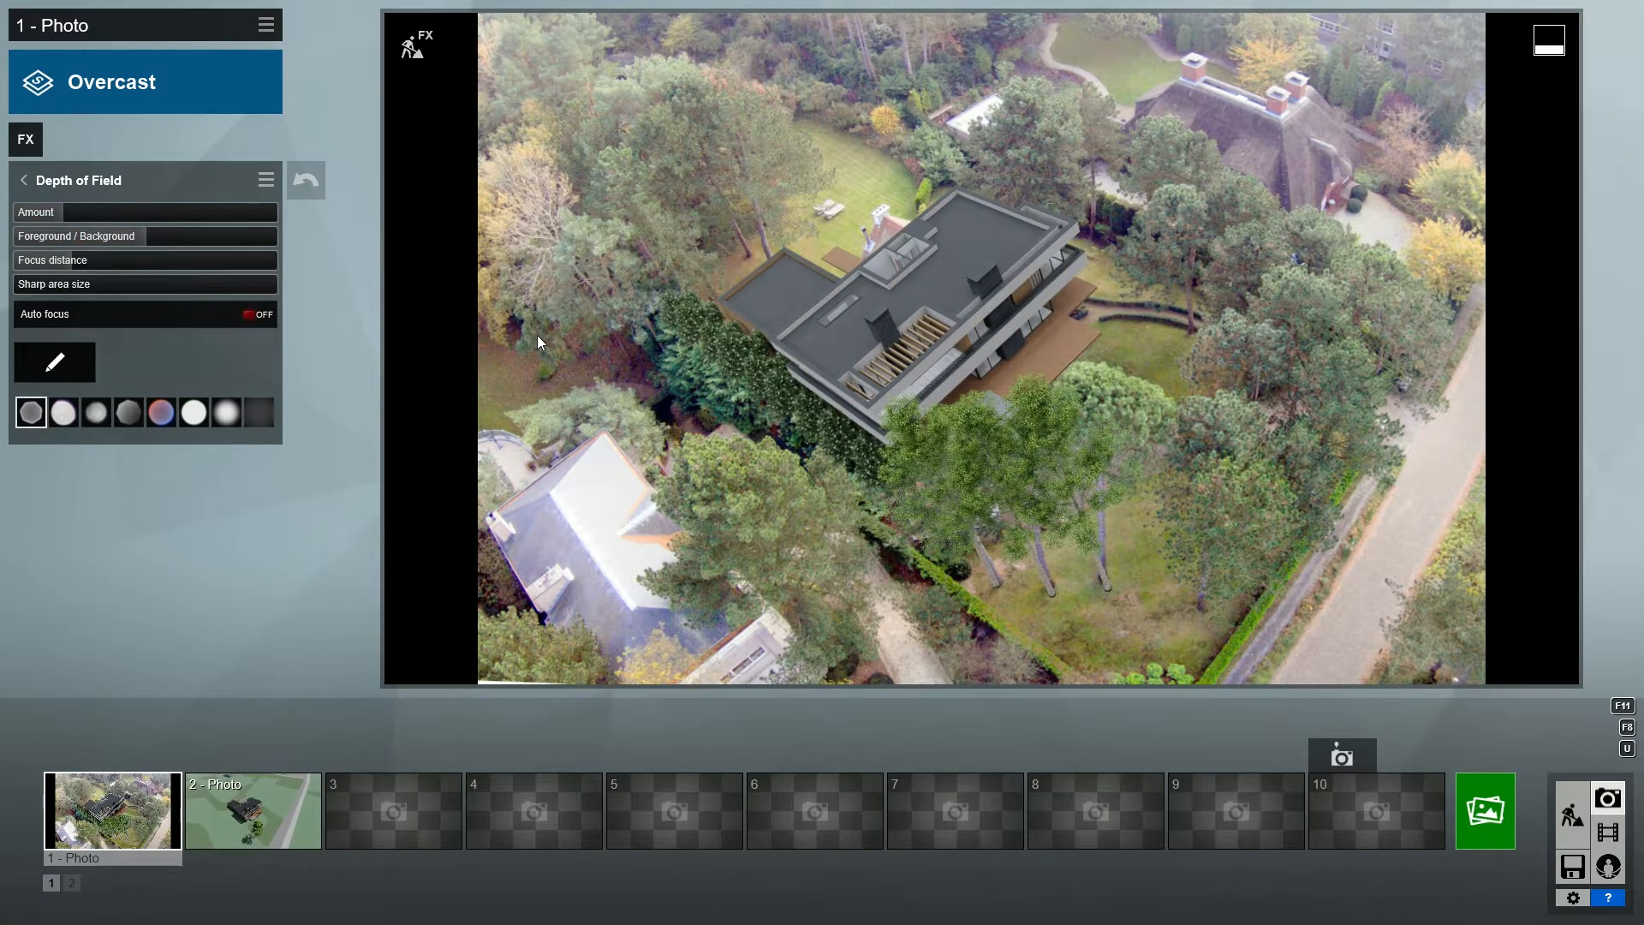
{"action": "left_click", "coordinate": [24, 180]}
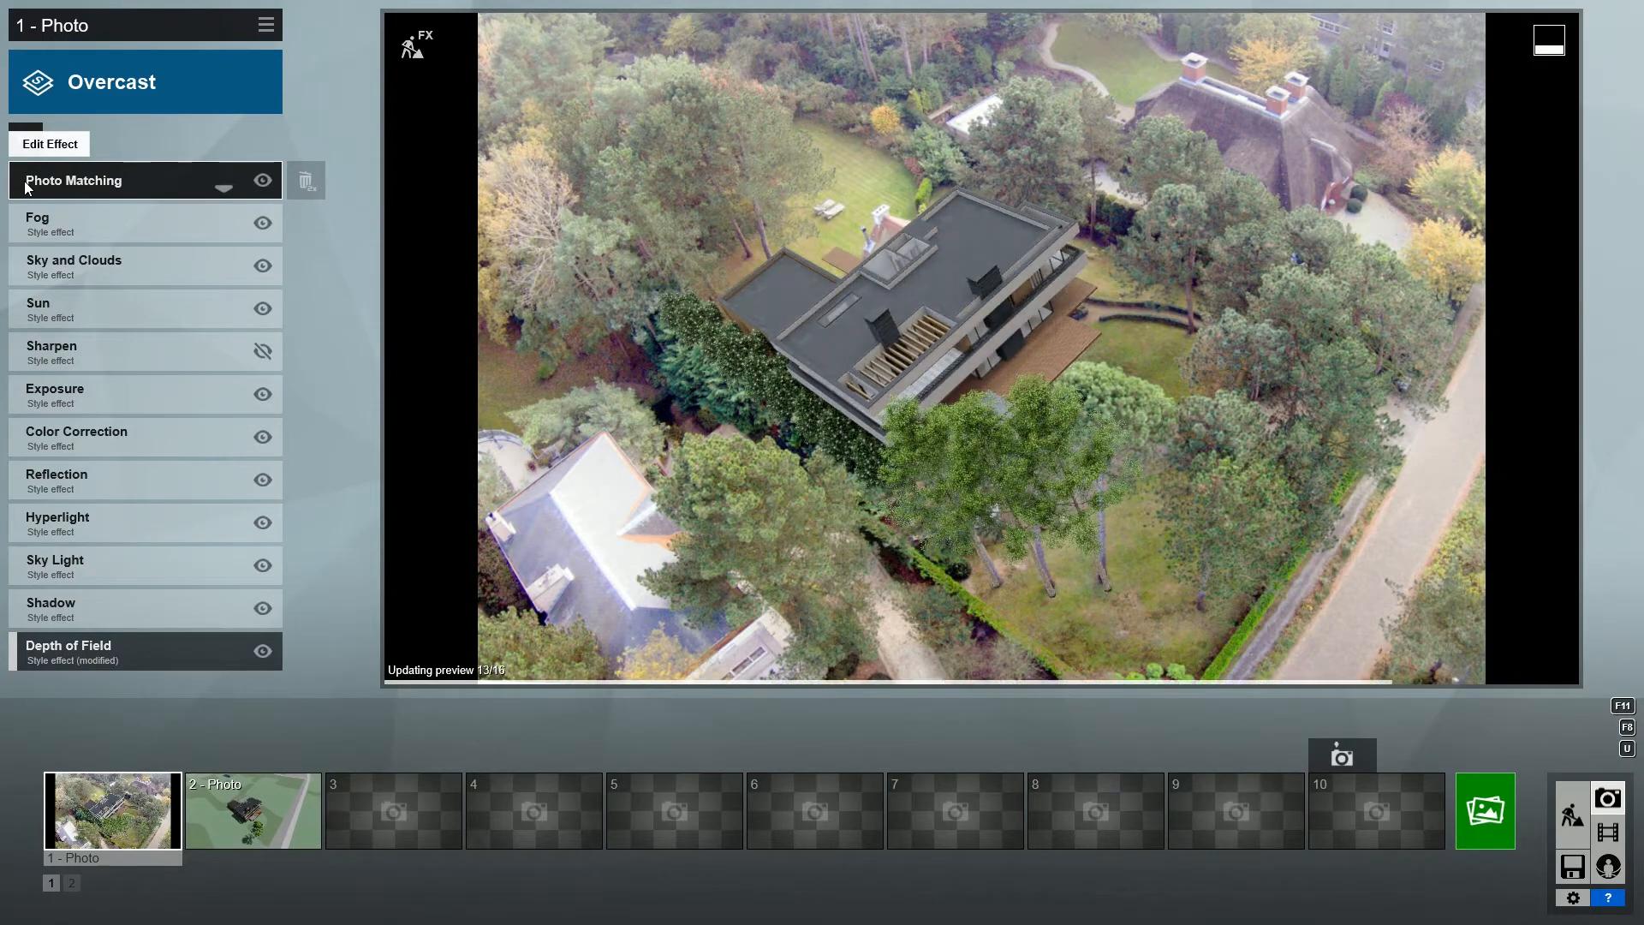
- Add a Real Skies effect to the photo using the third sky in the Overcast category
{"action": "left_click", "coordinate": [25, 141]}
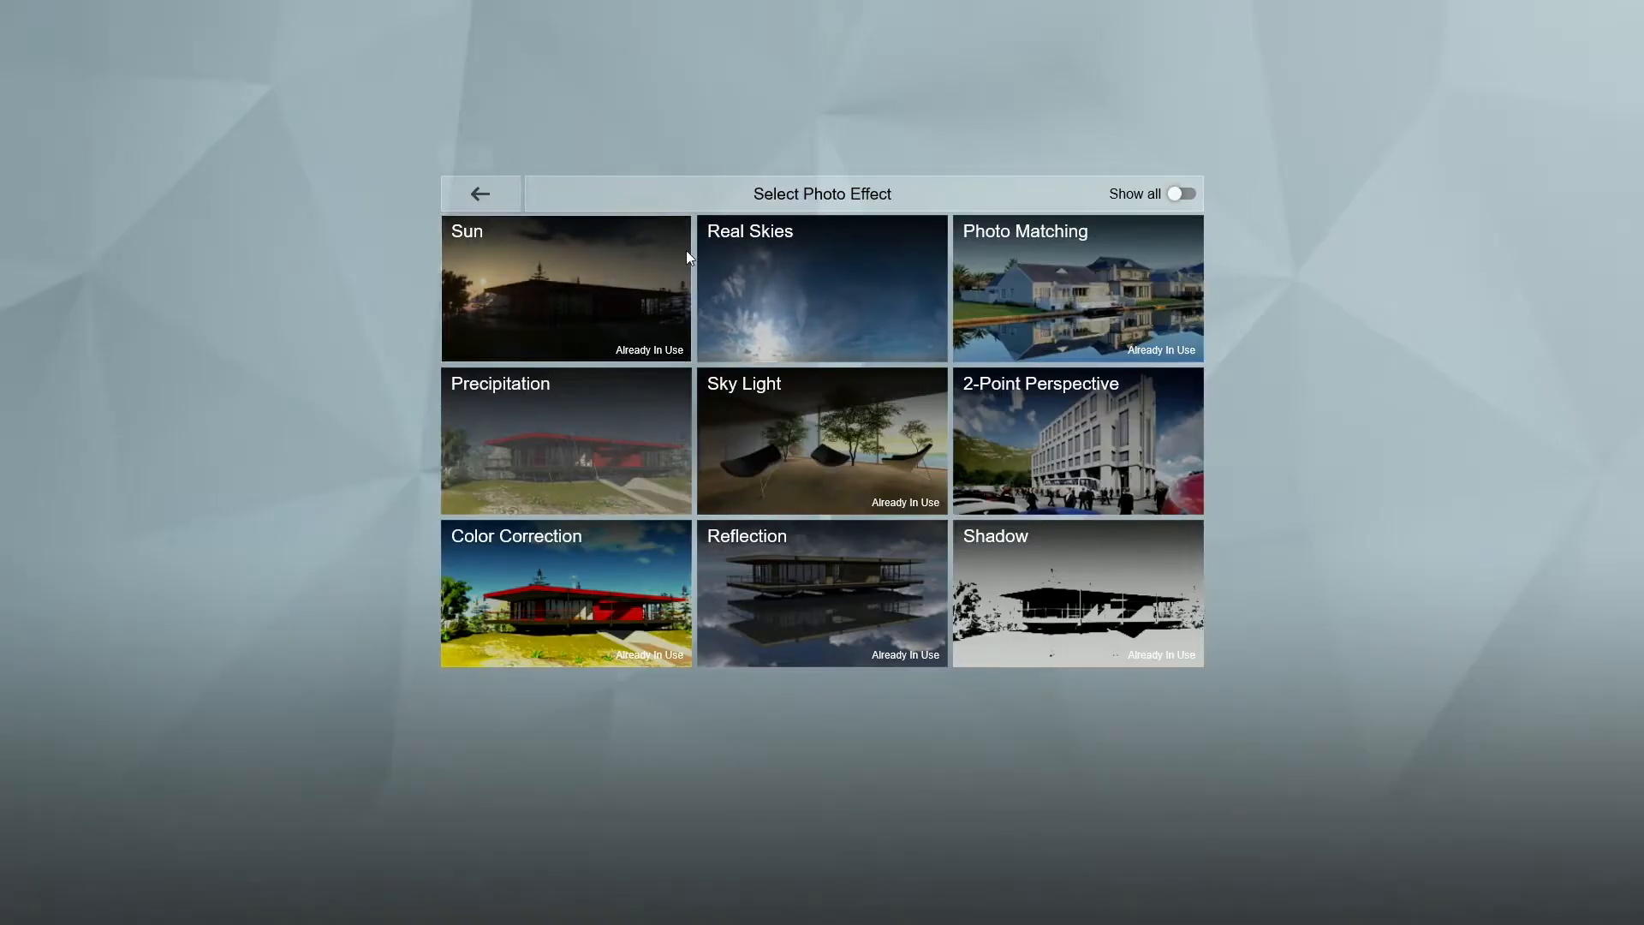
{"action": "left_click", "coordinate": [781, 284]}
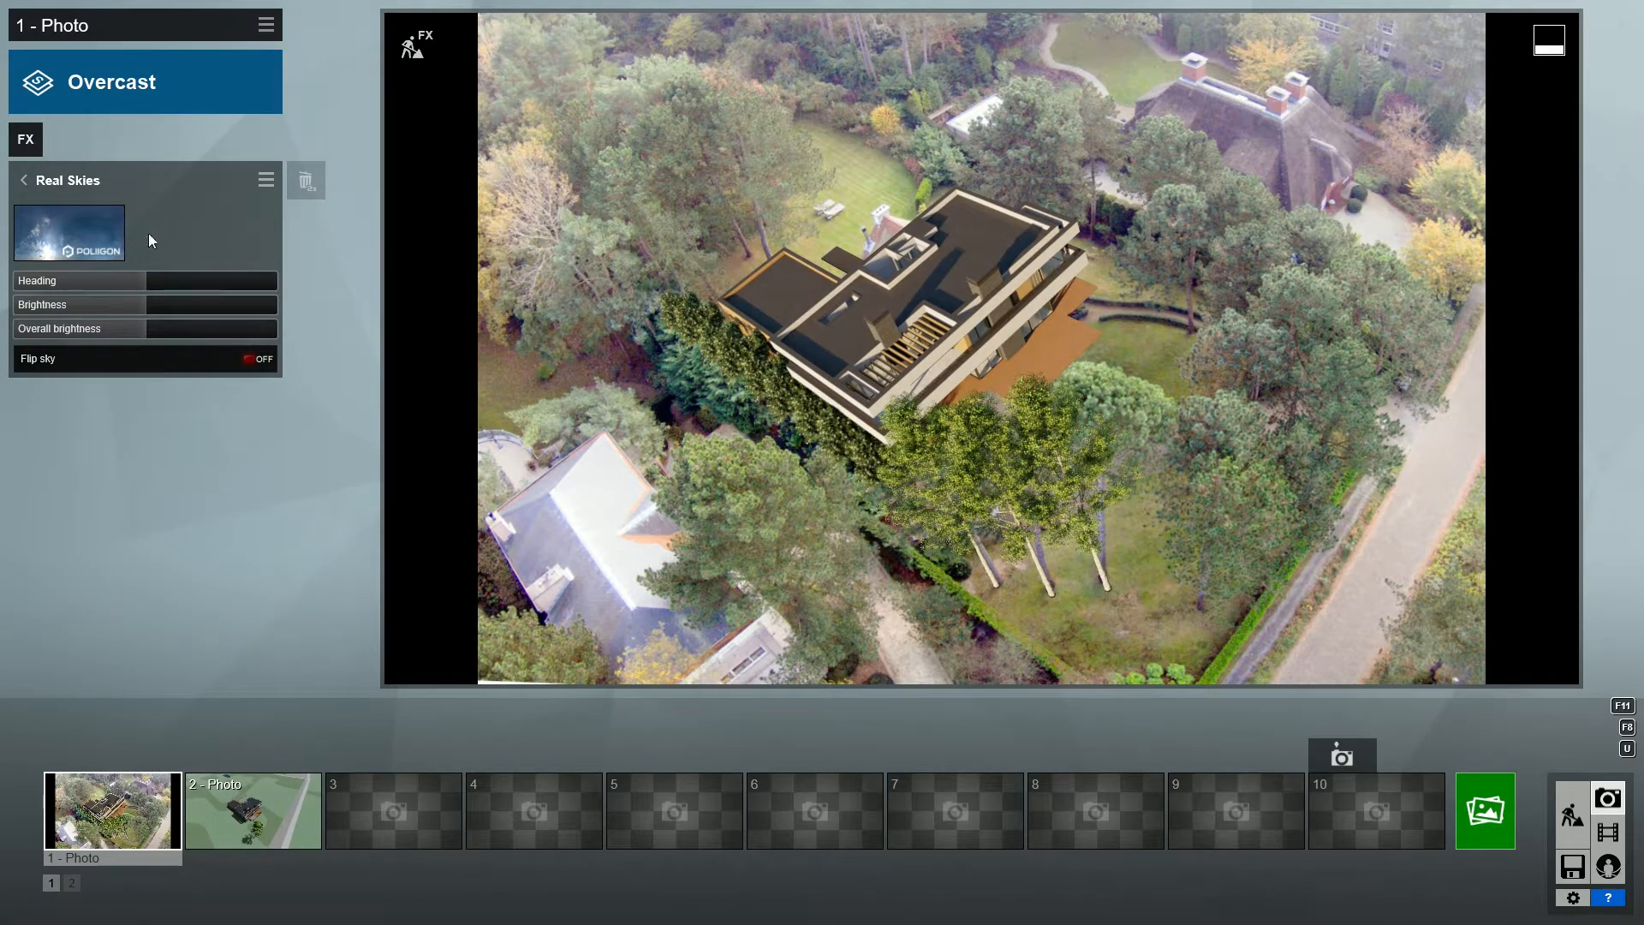
{"action": "left_click", "coordinate": [79, 233]}
{"action": "left_click", "coordinate": [835, 190]}
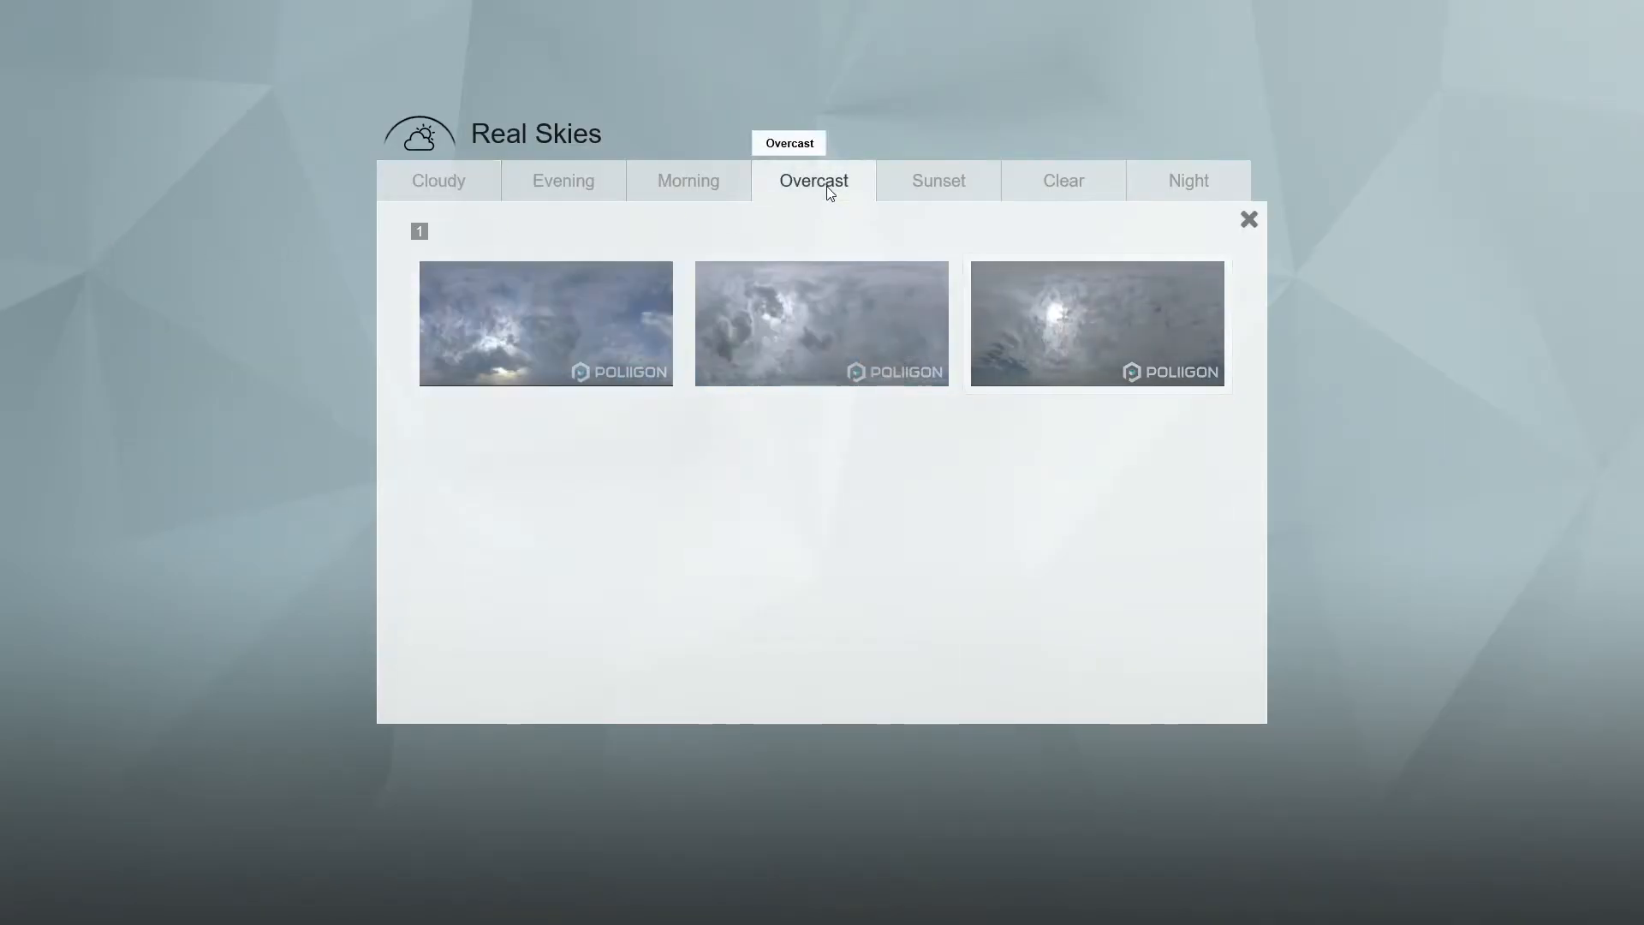
{"action": "left_click", "coordinate": [1044, 301]}
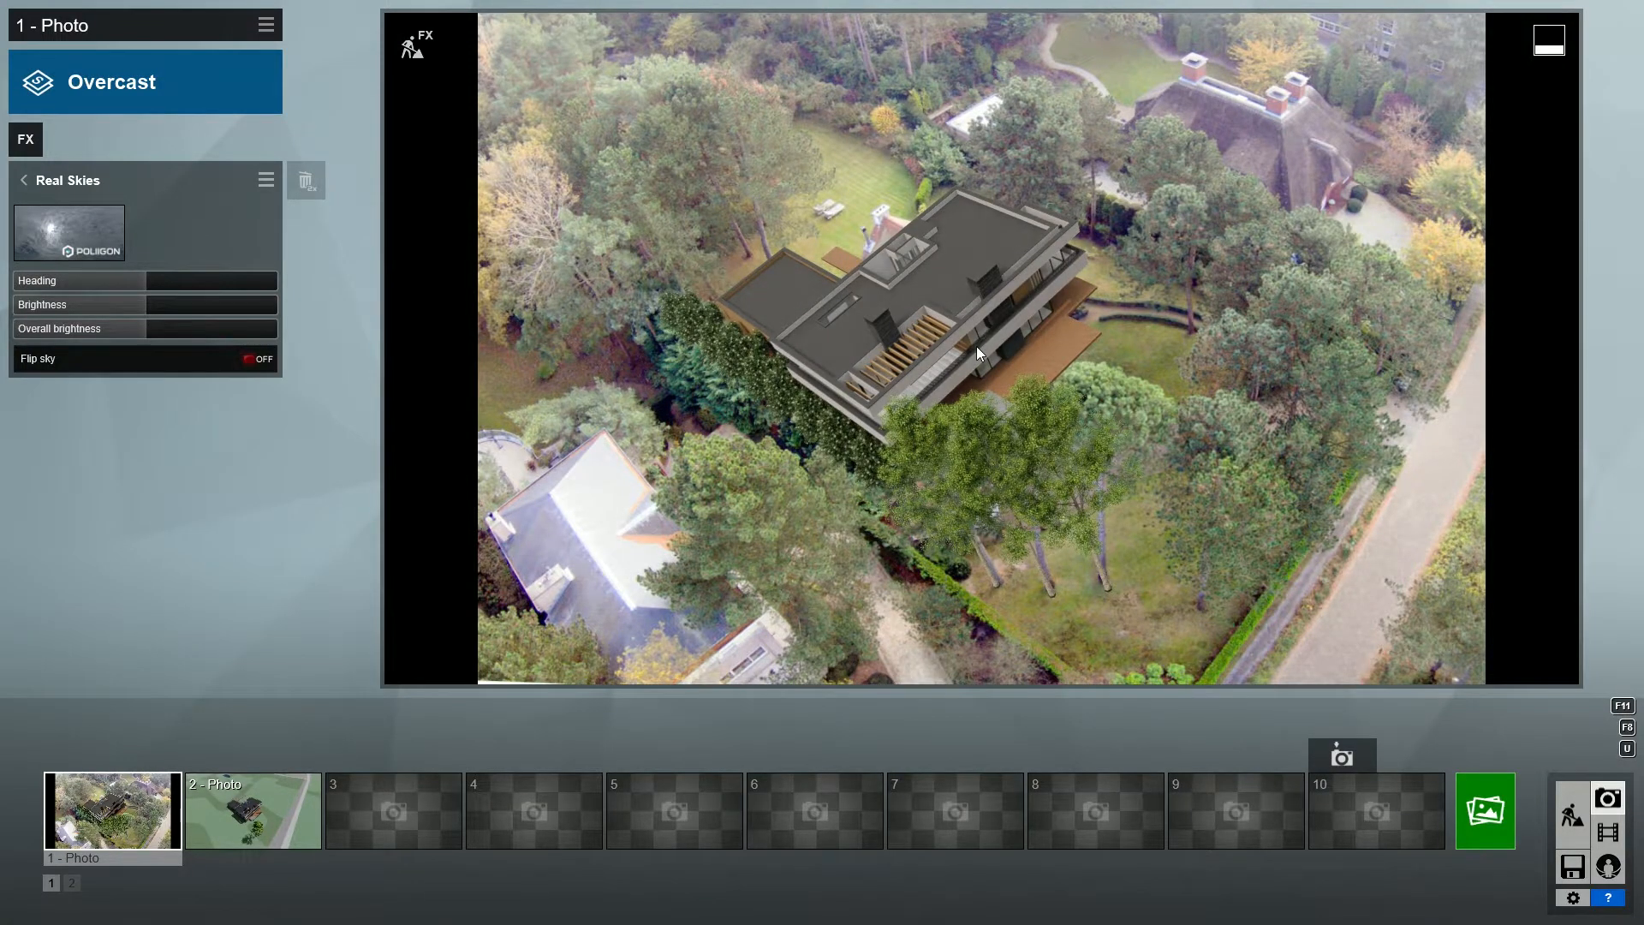
{"action": "left_click", "coordinate": [28, 180]}
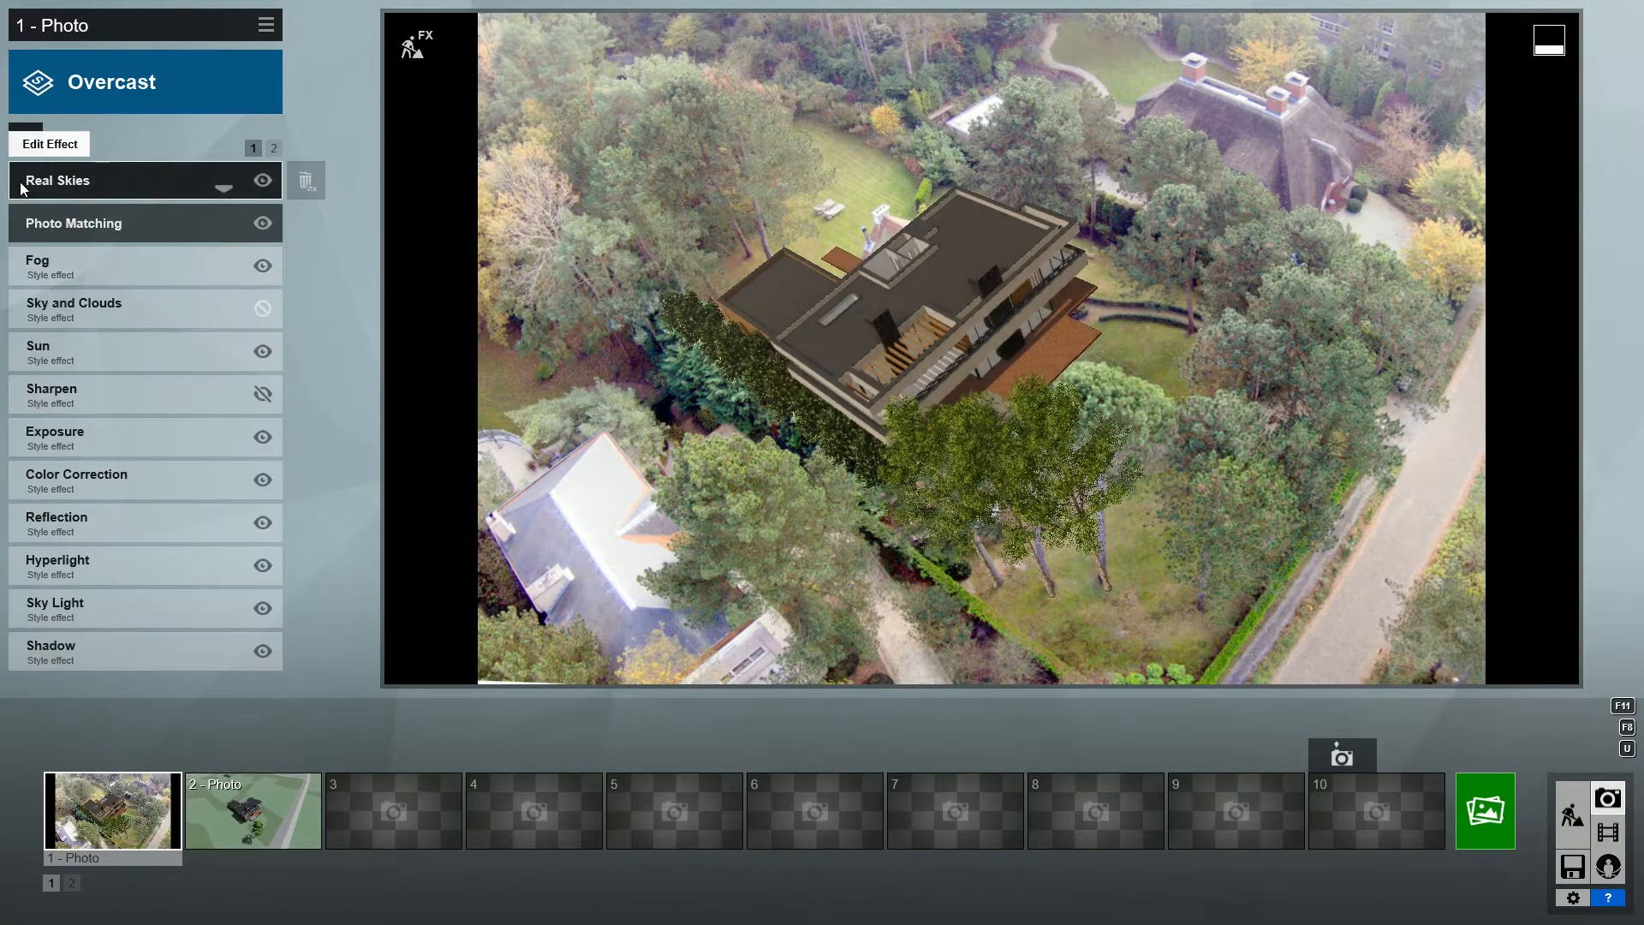
- Slightly lower Limit high in the Color Correction effect
{"action": "left_click", "coordinate": [60, 490]}
{"action": "mouse_move", "coordinate": [209, 403]}
{"action": "left_mouse_down"}
{"action": "mouse_move", "coordinate": [270, 406]}
{"action": "mouse_move", "coordinate": [198, 401]}
{"action": "left_mouse_up"}
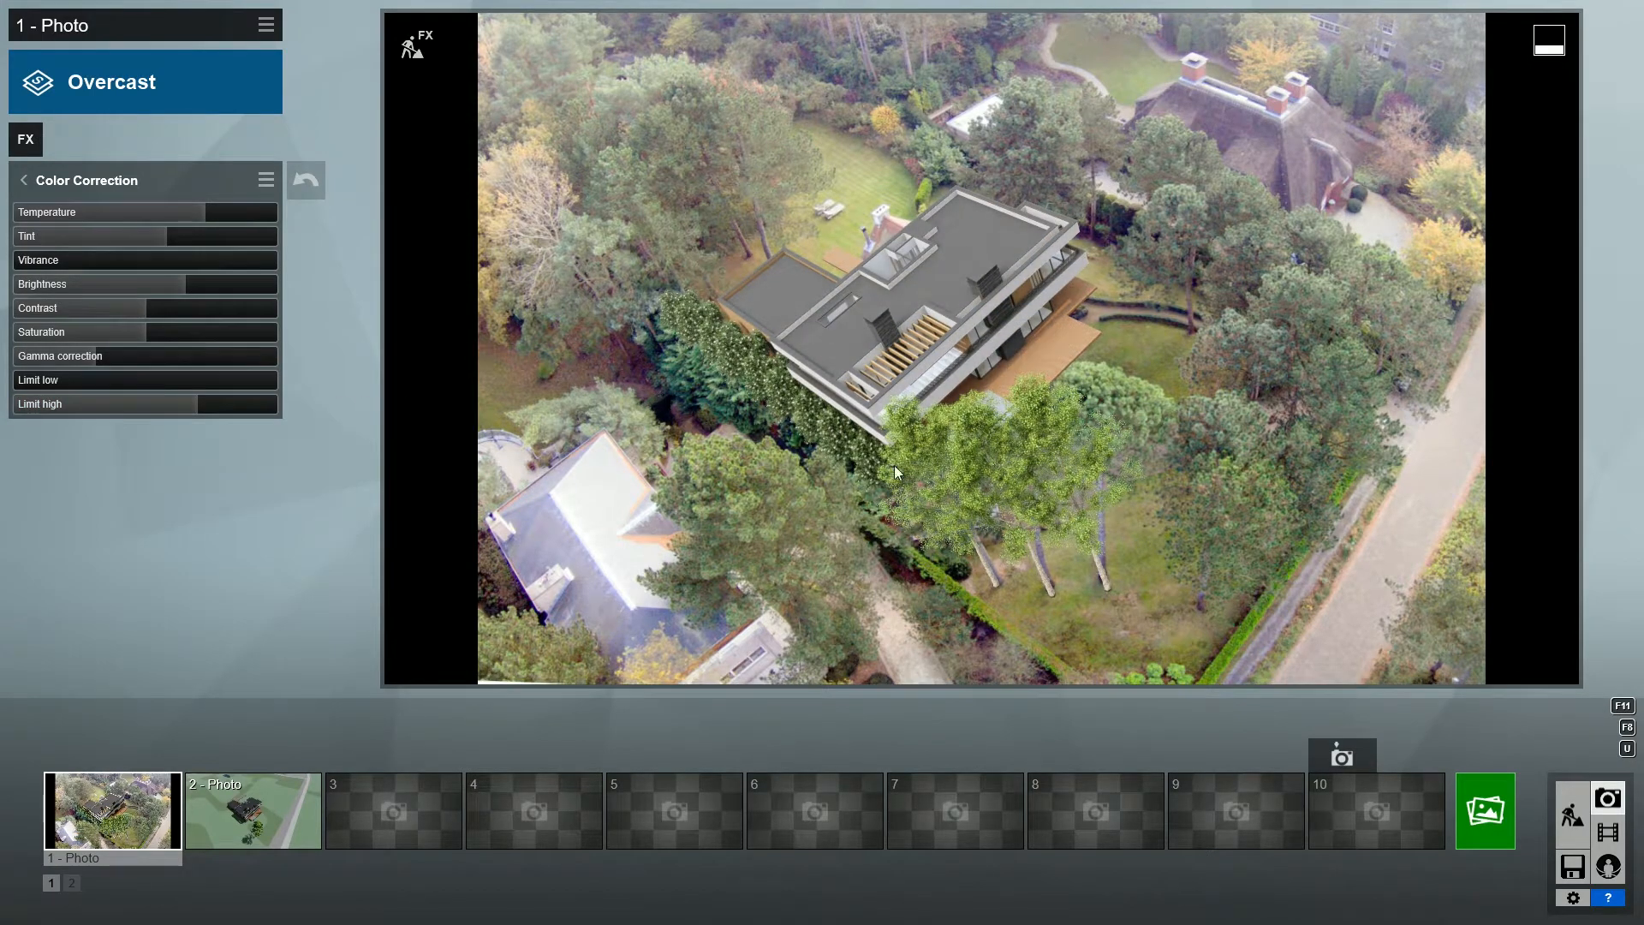
- Render the current shot at Desktop resolution, 1920x1080
{"action": "left_click", "coordinate": [1488, 807]}
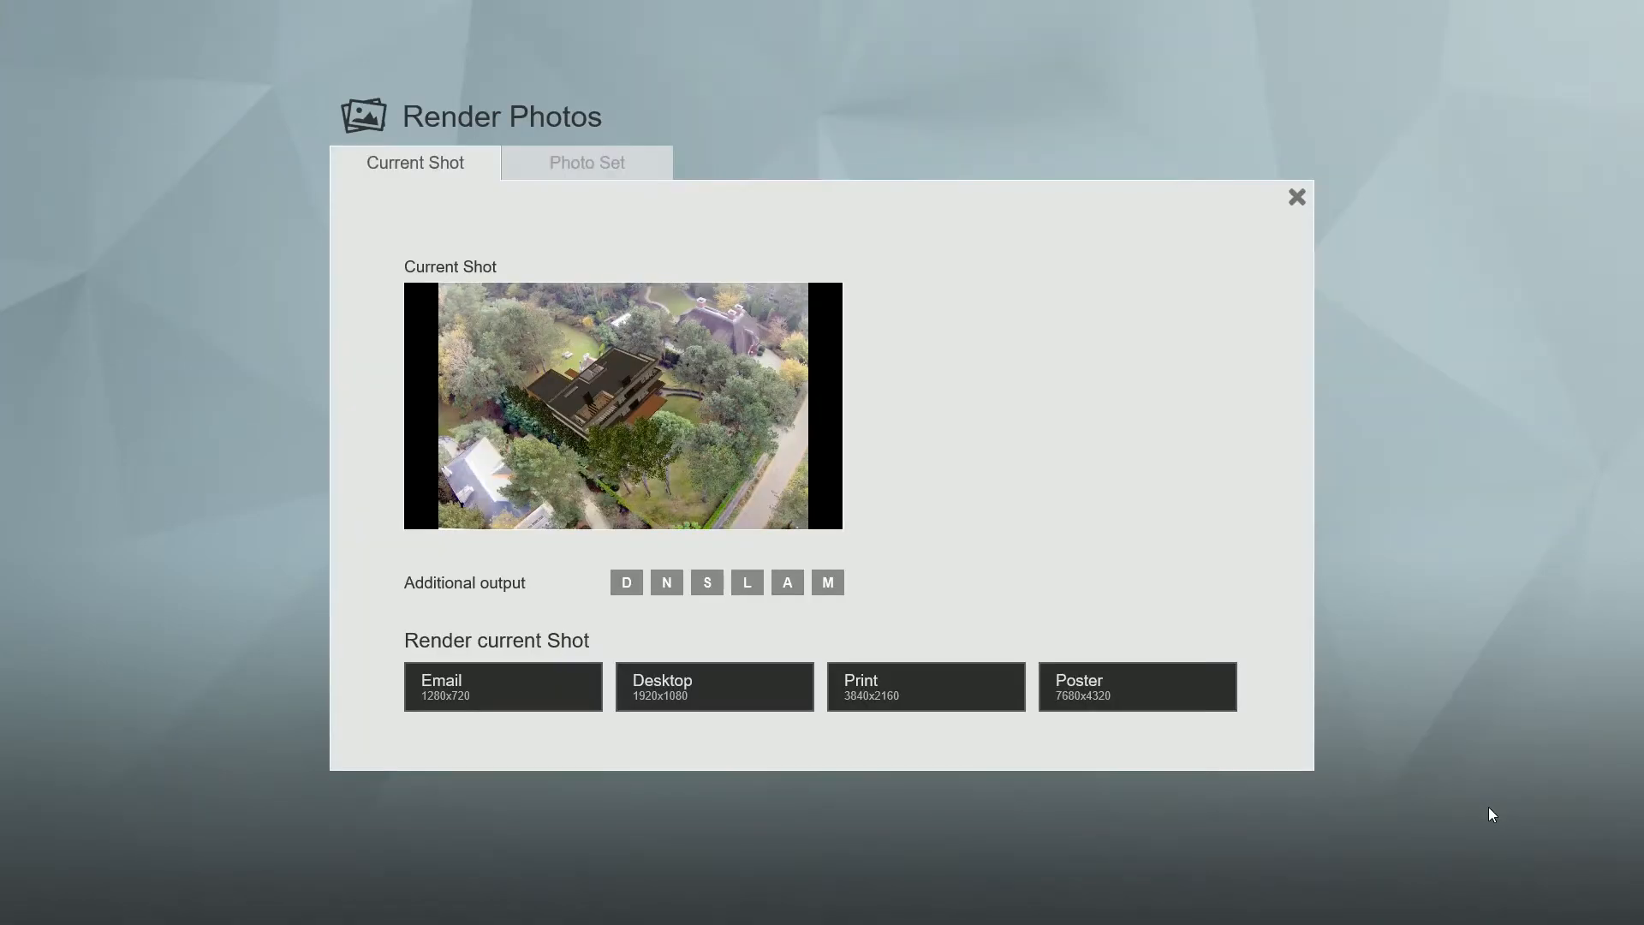
{"action": "left_click", "coordinate": [783, 695]}
{"action": "left_click", "coordinate": [697, 803]}
{"action": "type", "text": "1"}
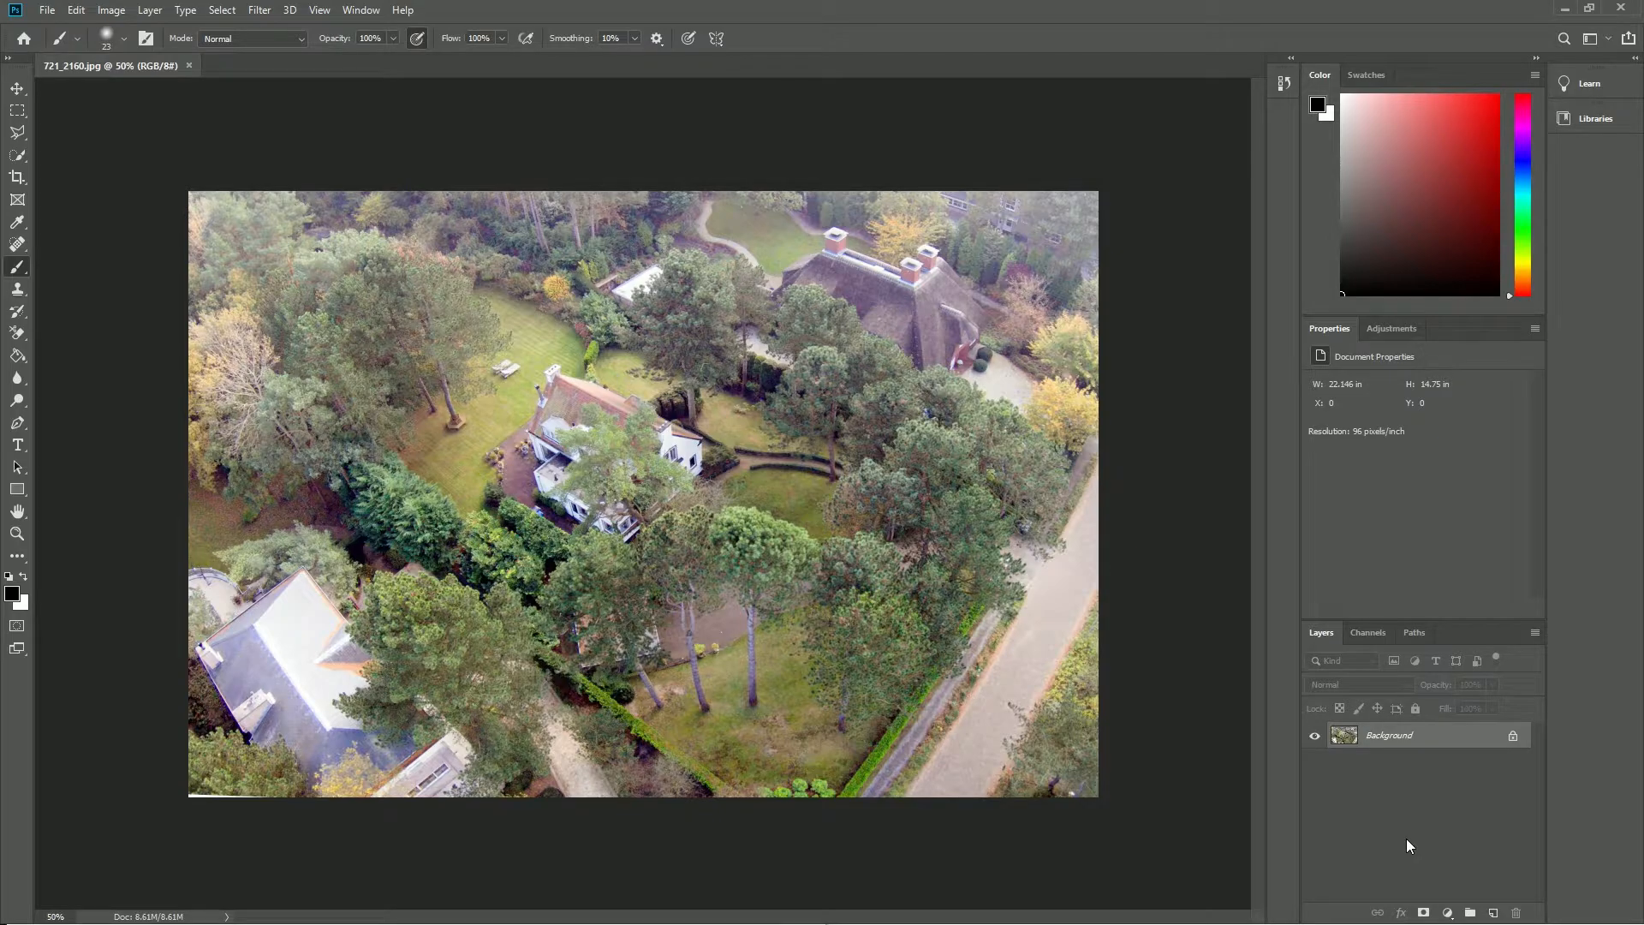
- In Photoshop, unlock the background layer of 721_2160.jpg and add a Brightness/Contrast adjustment with moderately increased contrast
{"action": "left_click", "coordinate": [1513, 737]}
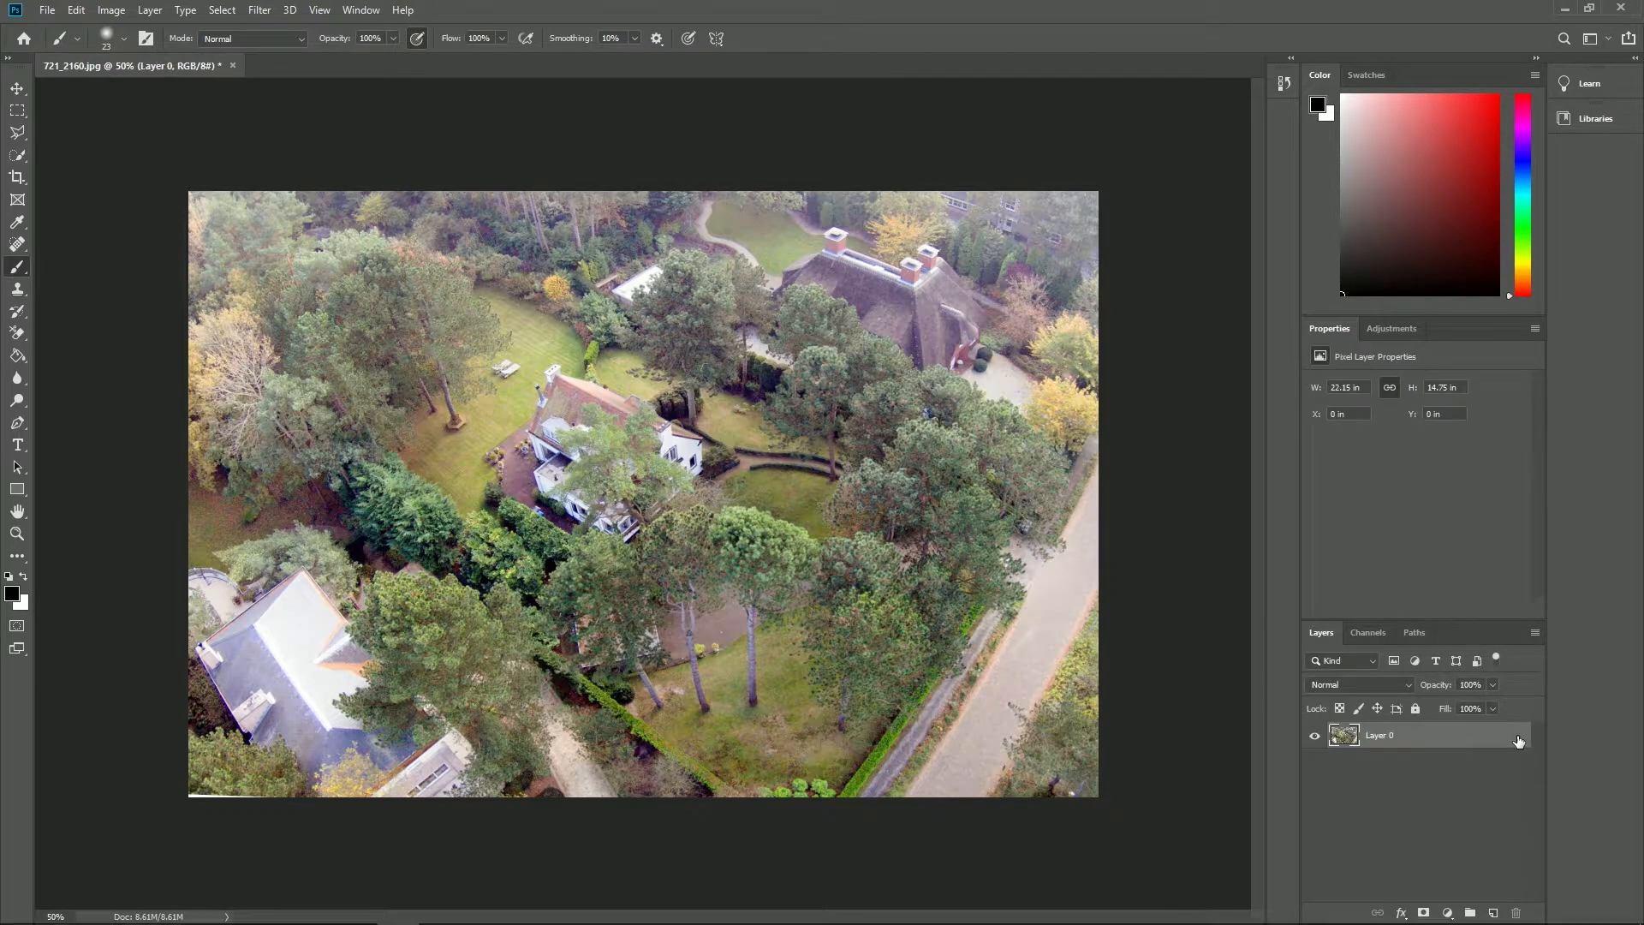
{"action": "left_click", "coordinate": [1390, 330]}
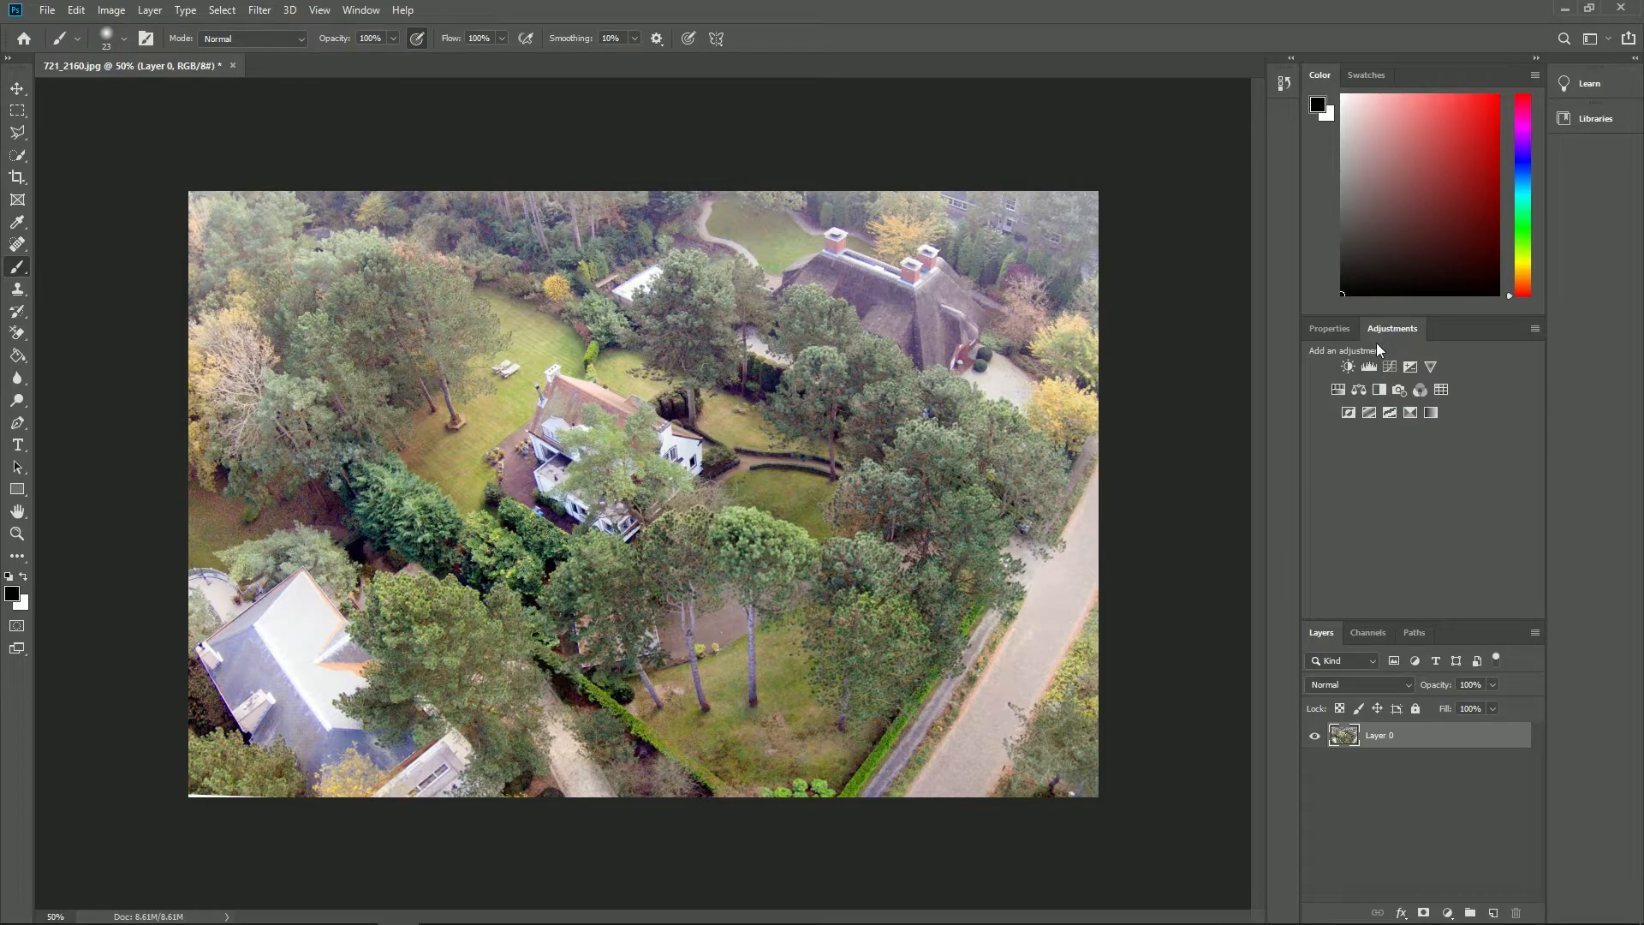
{"action": "left_click", "coordinate": [1347, 367]}
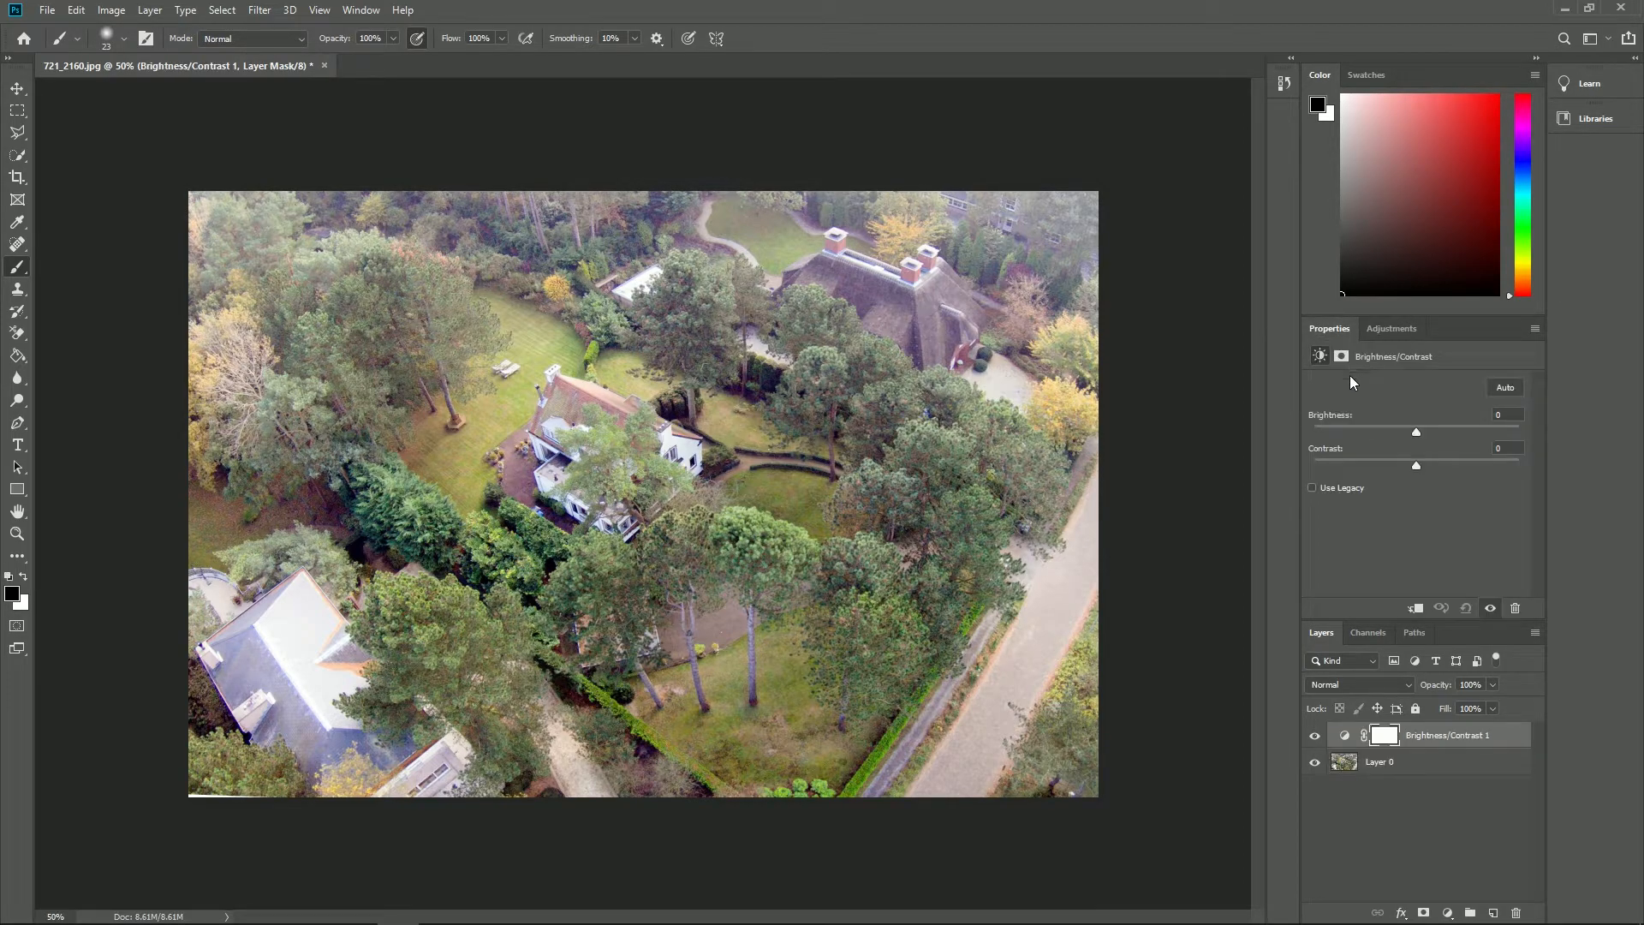
{"action": "left_click_drag", "start_coordinate": [1416, 465], "coordinate": [1446, 464]}
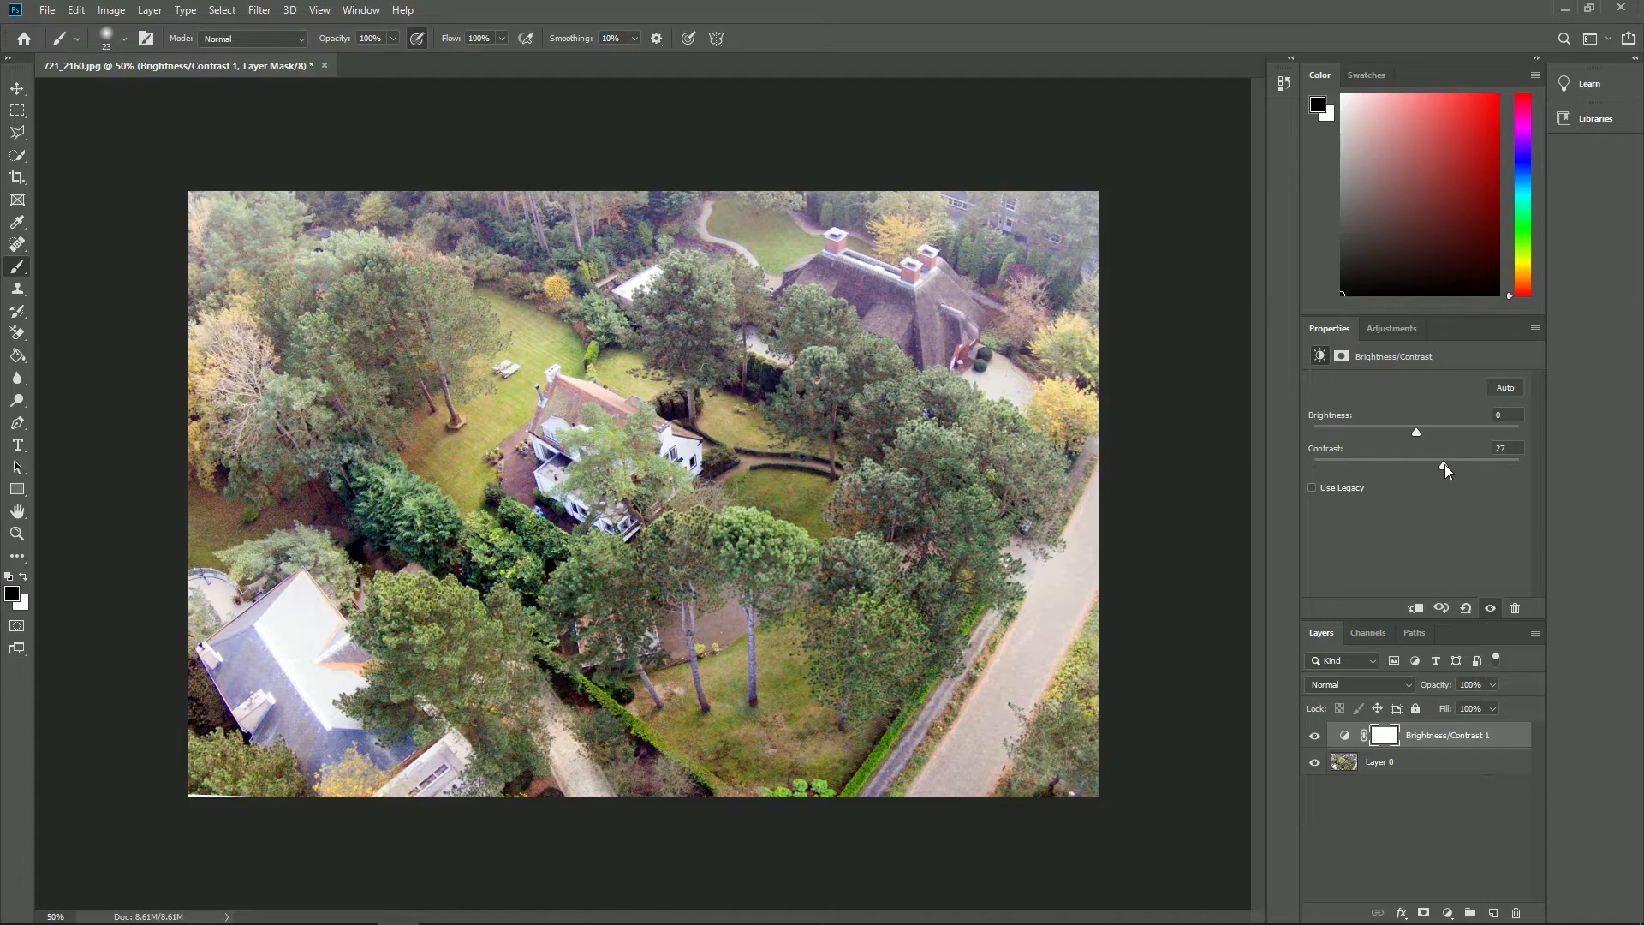
- Add a second Brightness/Contrast layer and a Hue/Saturation layer that reduces the saturation of the Blues
{"action": "left_click", "coordinate": [1380, 329]}
{"action": "left_click", "coordinate": [1348, 367]}
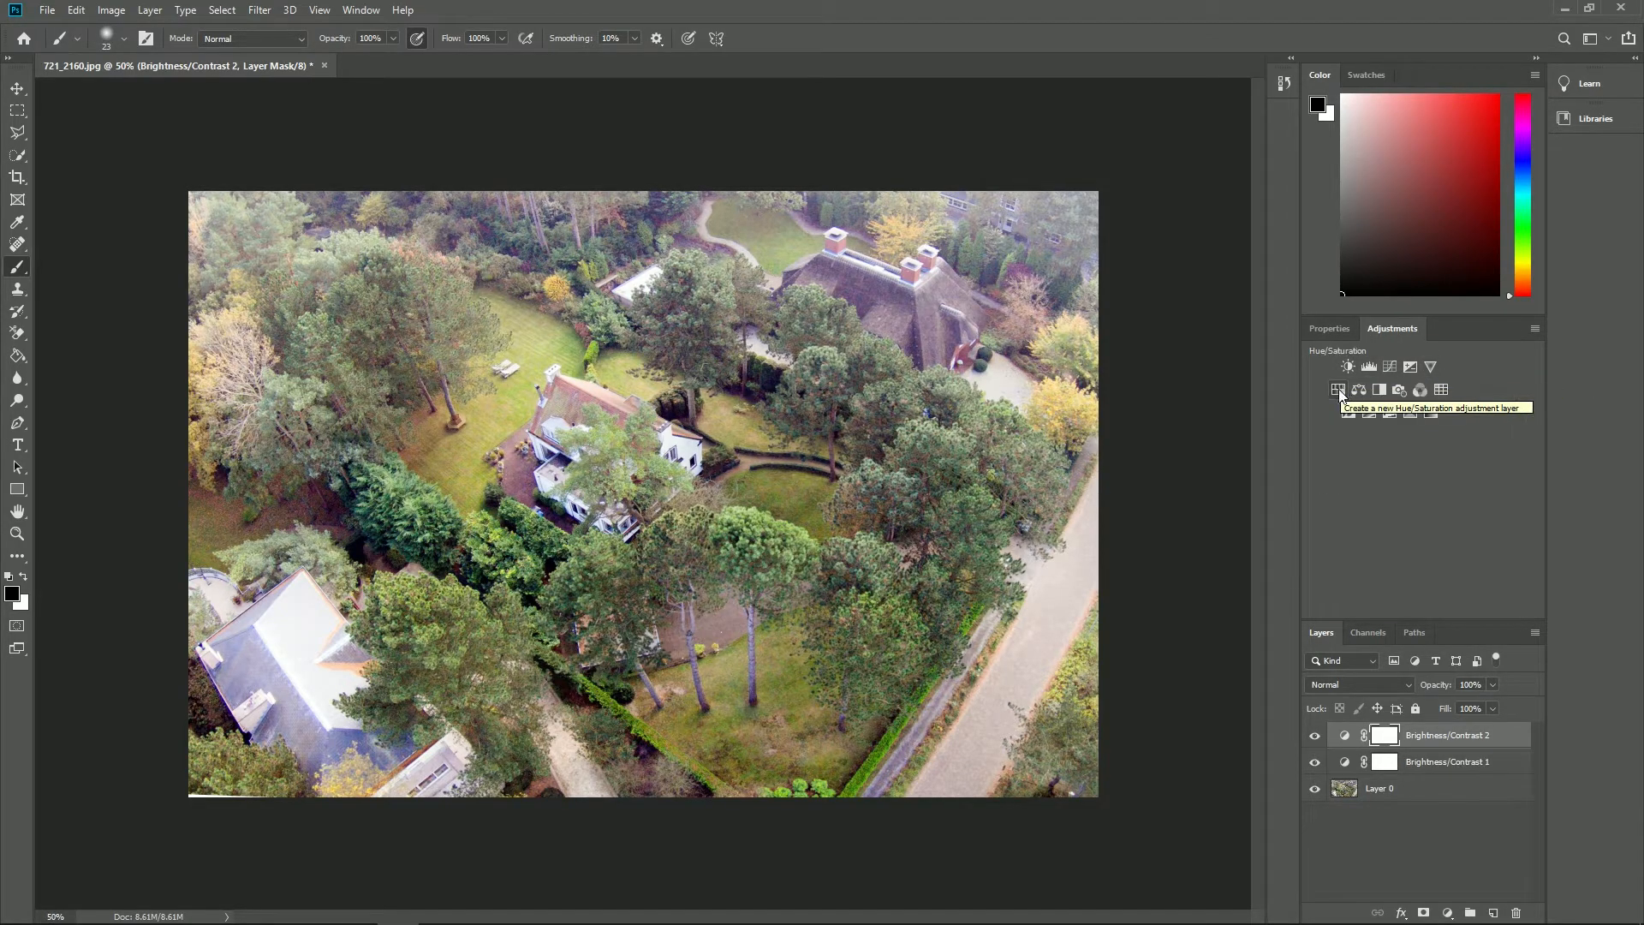
{"action": "left_click", "coordinate": [1339, 390]}
{"action": "left_click", "coordinate": [1395, 410]}
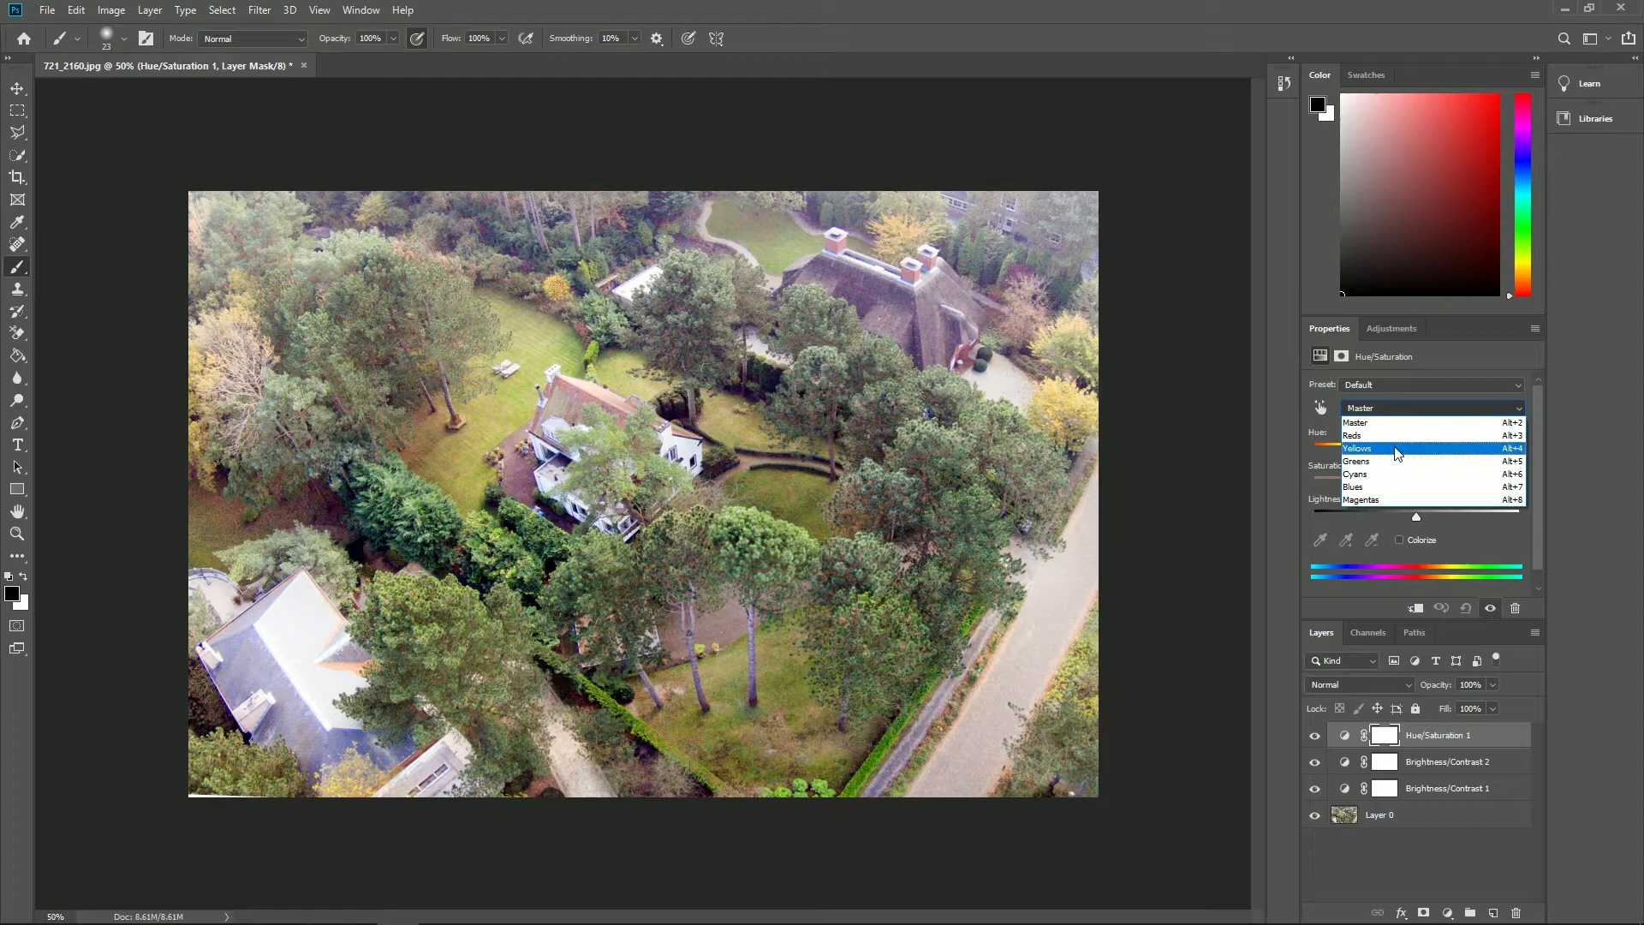
{"action": "left_click", "coordinate": [1404, 486]}
{"action": "mouse_move", "coordinate": [1416, 483]}
{"action": "left_mouse_down"}
{"action": "mouse_move", "coordinate": [1331, 485]}
{"action": "mouse_move", "coordinate": [1418, 484]}
{"action": "mouse_move", "coordinate": [1401, 484]}
{"action": "left_mouse_up"}
{"action": "left_click", "coordinate": [1404, 409]}
{"action": "left_click", "coordinate": [1413, 493]}
{"action": "left_click", "coordinate": [1405, 408]}
{"action": "left_click", "coordinate": [1404, 415]}
- Add a Curves adjustment with three points and pull each slightly down to darken the photo
{"action": "left_click", "coordinate": [1384, 329]}
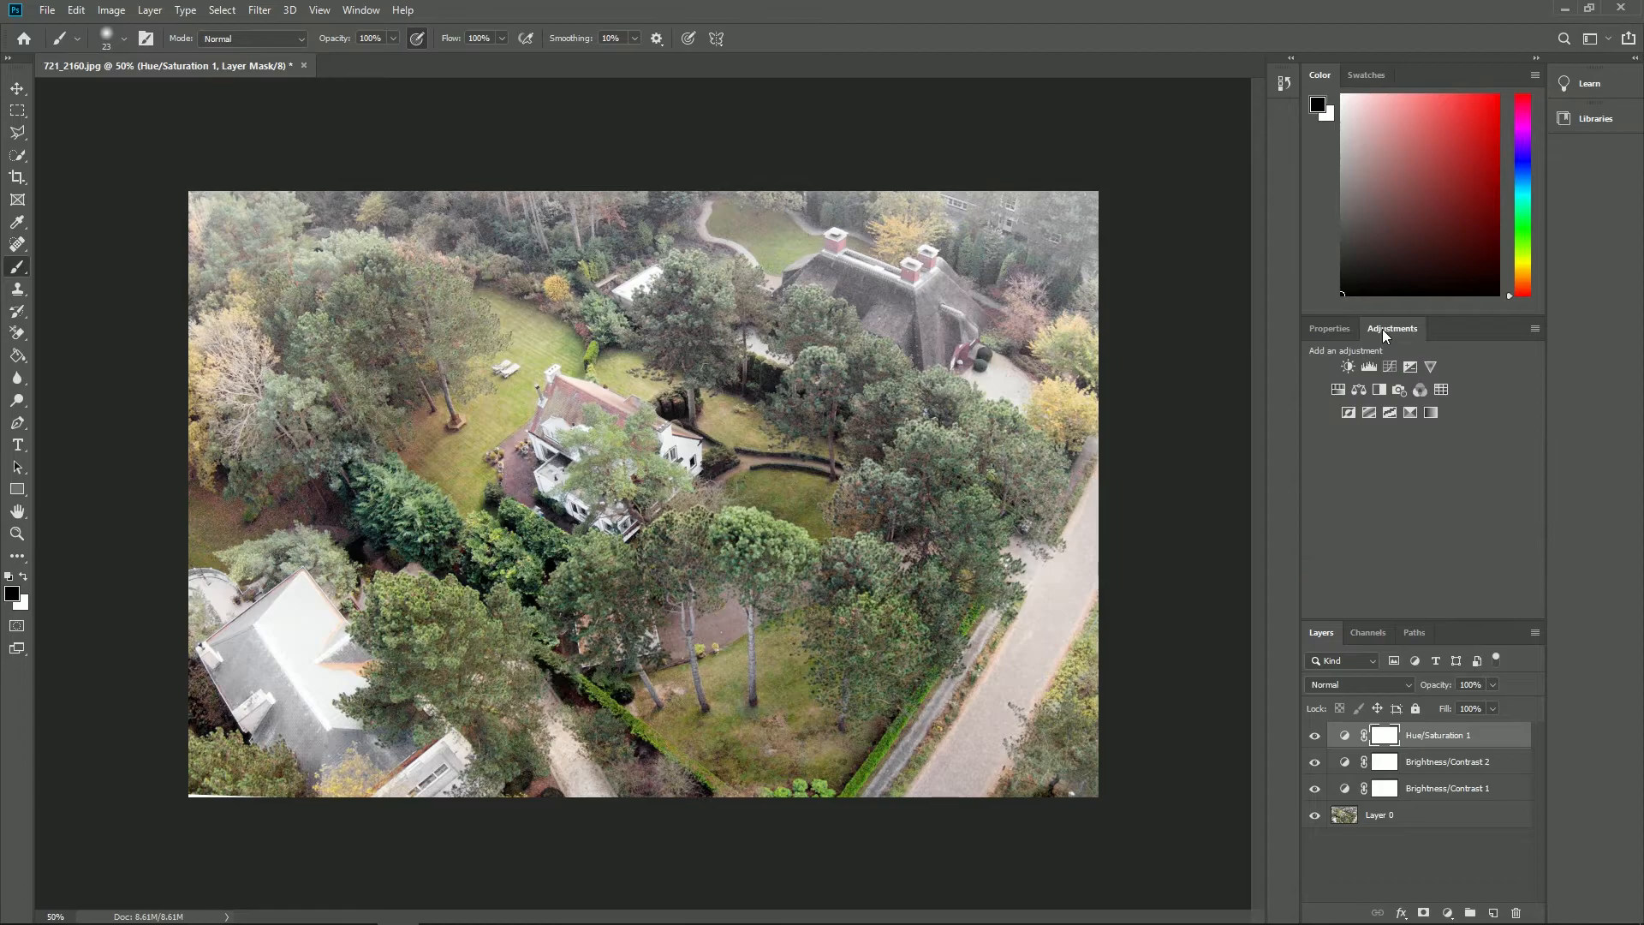
{"action": "left_click", "coordinate": [1391, 365]}
{"action": "left_click", "coordinate": [1433, 510]}
{"action": "left_click", "coordinate": [1394, 549]}
{"action": "left_click", "coordinate": [1490, 451]}
{"action": "left_click_drag", "start_coordinate": [1433, 508], "coordinate": [1434, 517]}
{"action": "left_click_drag", "start_coordinate": [1490, 451], "coordinate": [1487, 455]}
{"action": "left_click_drag", "start_coordinate": [1394, 548], "coordinate": [1394, 556]}
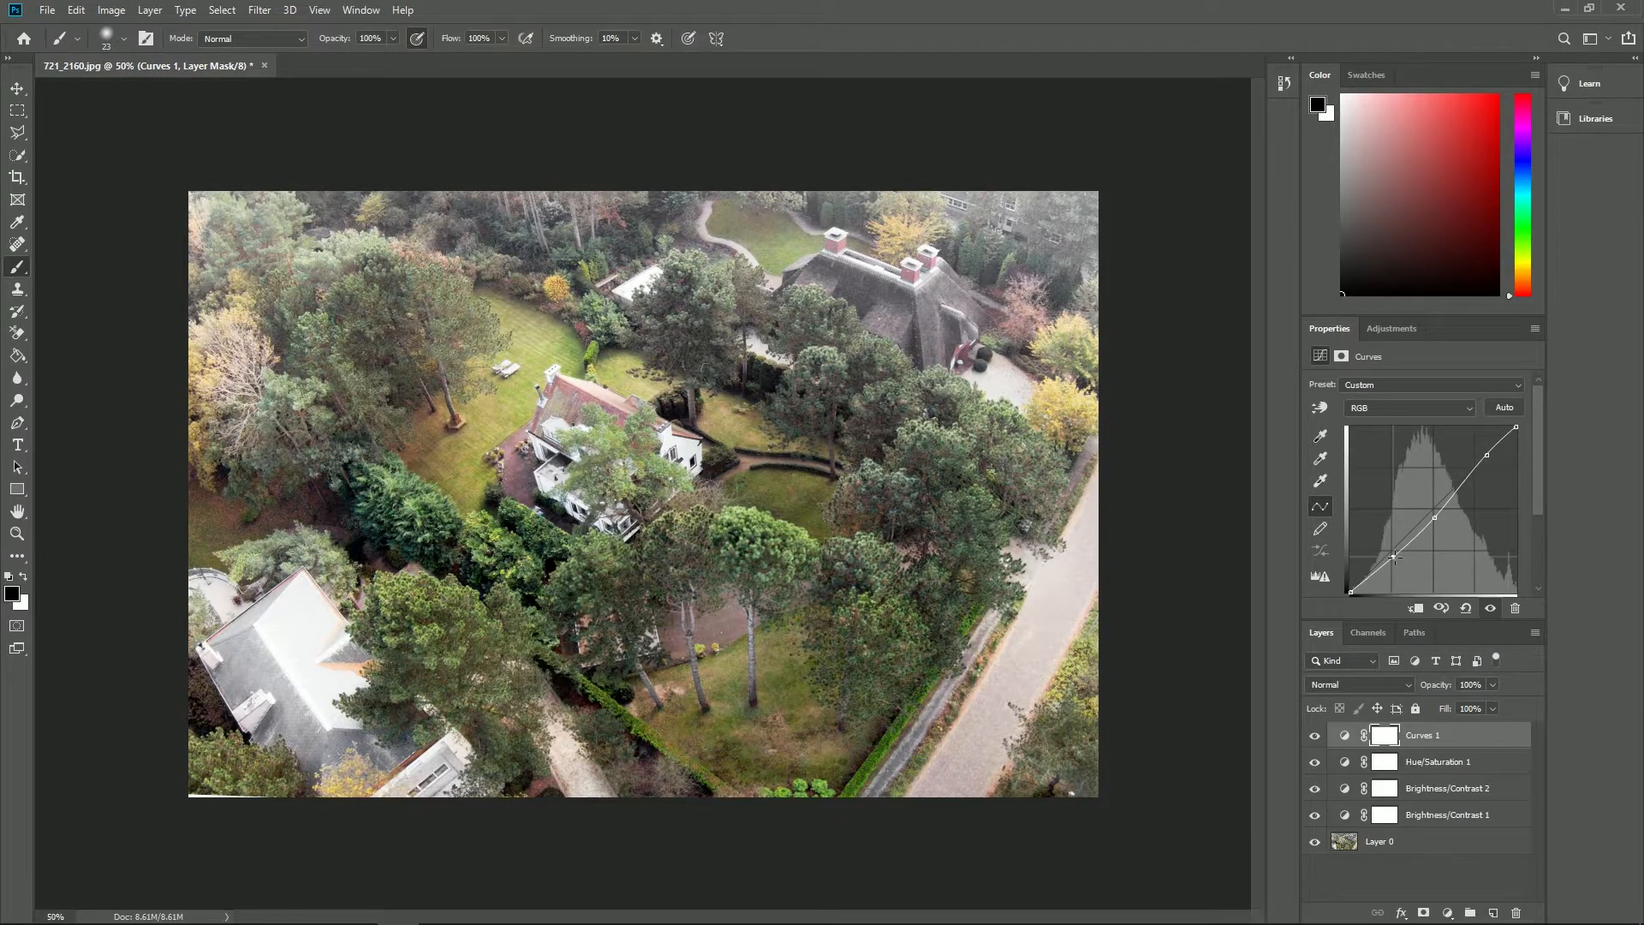
- Clone nearby grass over the old house's chimney and roof edge on Layer 0 with the Clone Stamp
{"action": "left_click", "coordinate": [17, 292]}
{"action": "left_click", "coordinate": [126, 40]}
{"action": "left_click_drag", "start_coordinate": [103, 94], "coordinate": [109, 94]}
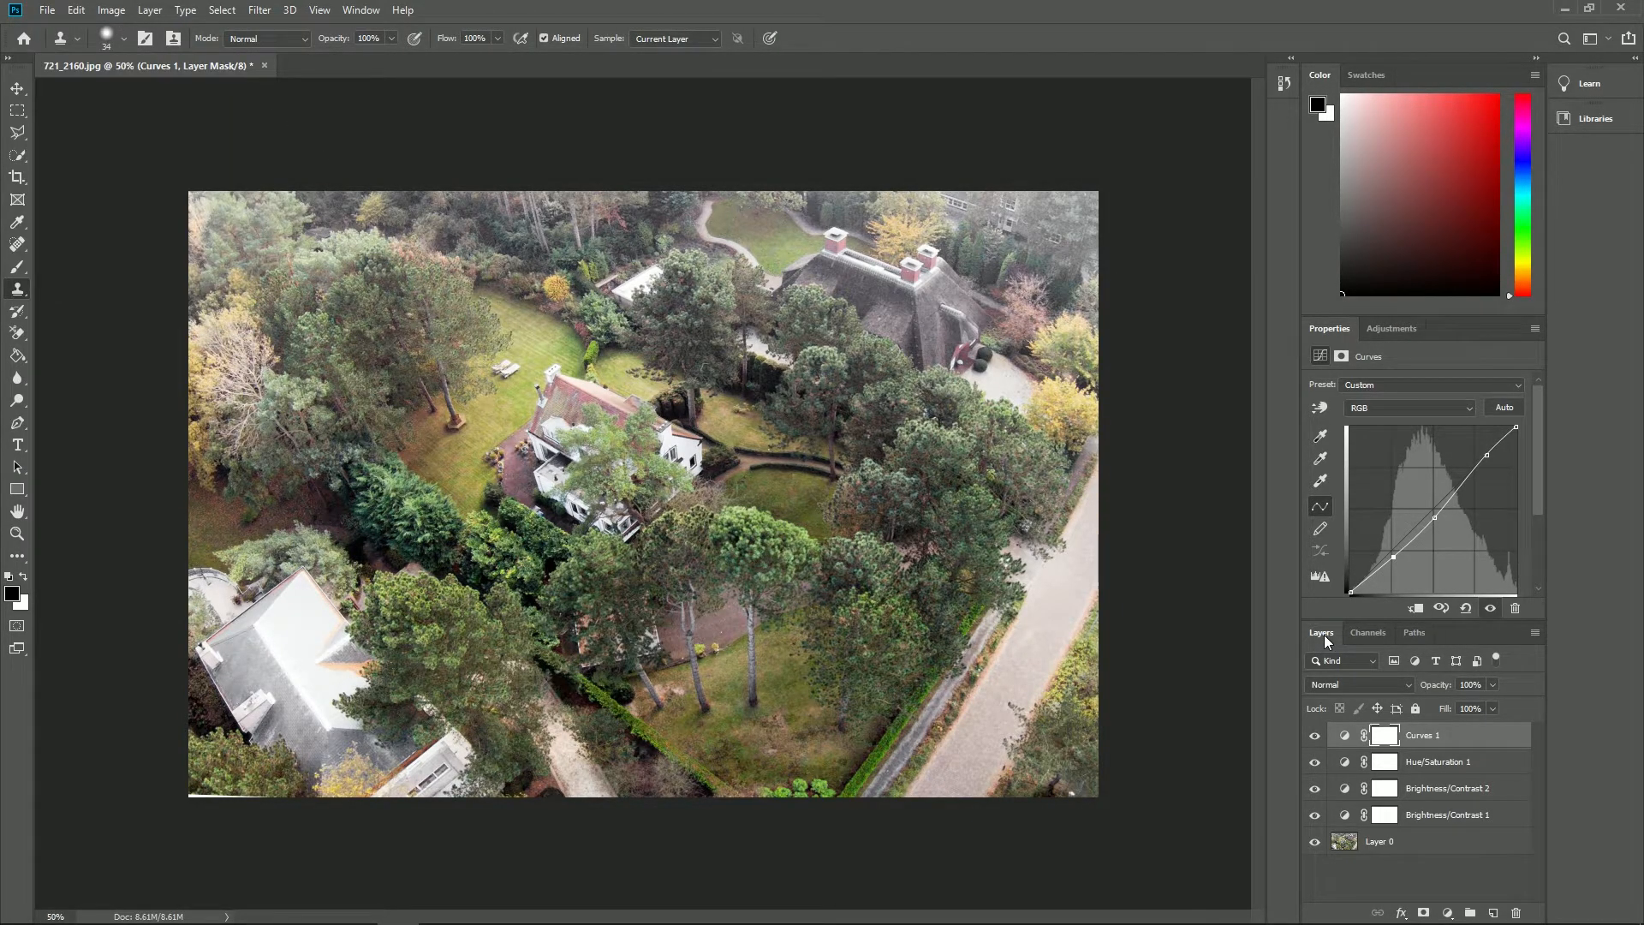
{"action": "left_click", "coordinate": [1378, 843]}
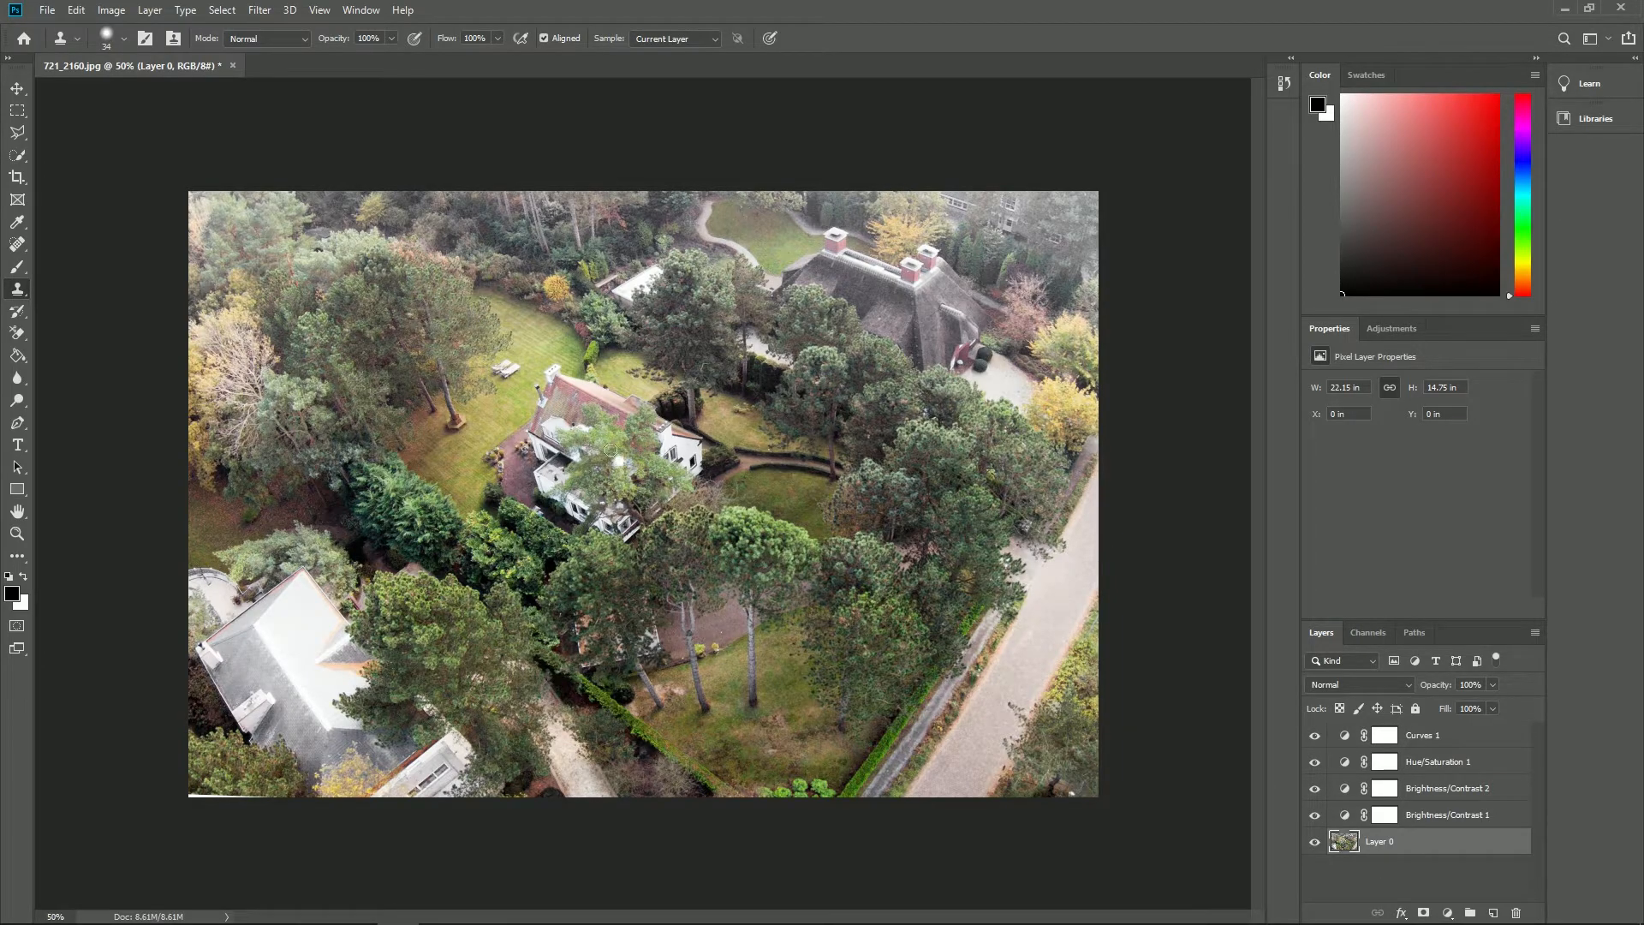
{"action": "left_click", "coordinate": [537, 336], "text": "alt"}
{"action": "mouse_move", "coordinate": [547, 371]}
{"action": "left_mouse_down"}
{"action": "mouse_move", "coordinate": [569, 369]}
{"action": "mouse_move", "coordinate": [541, 394]}
{"action": "mouse_move", "coordinate": [573, 388]}
{"action": "mouse_move", "coordinate": [541, 408]}
{"action": "mouse_move", "coordinate": [589, 384]}
{"action": "left_mouse_up"}
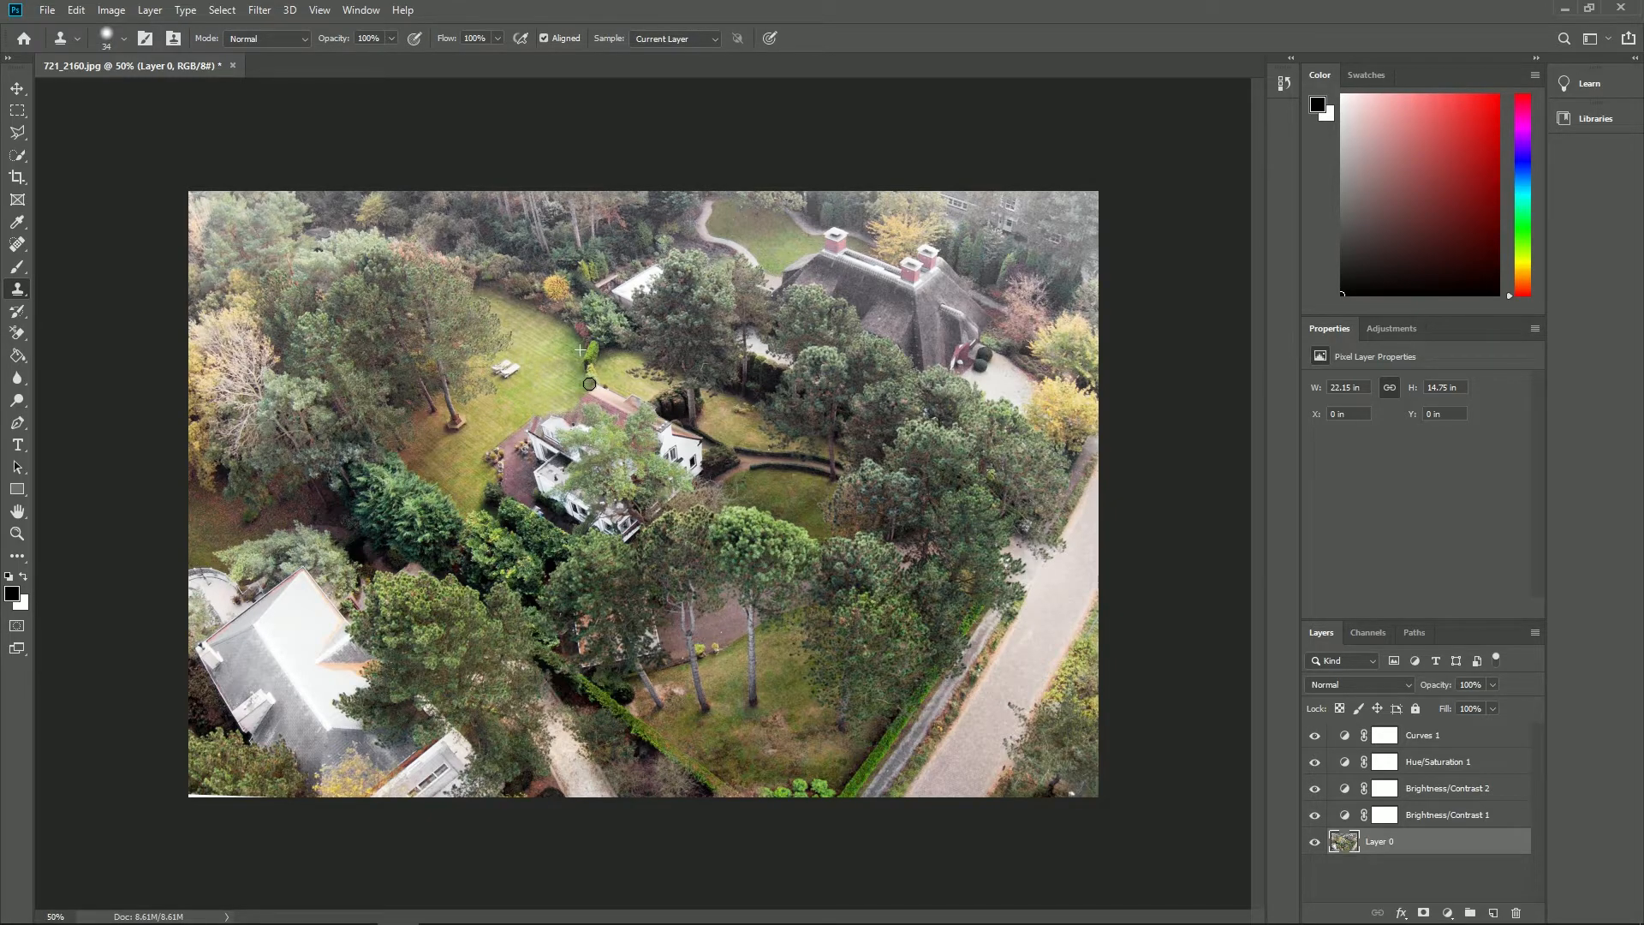
- In Lumion, load 721_2160-adjusted.png as the Photo Matching background and confirm the match
{"action": "left_click", "coordinate": [47, 10]}
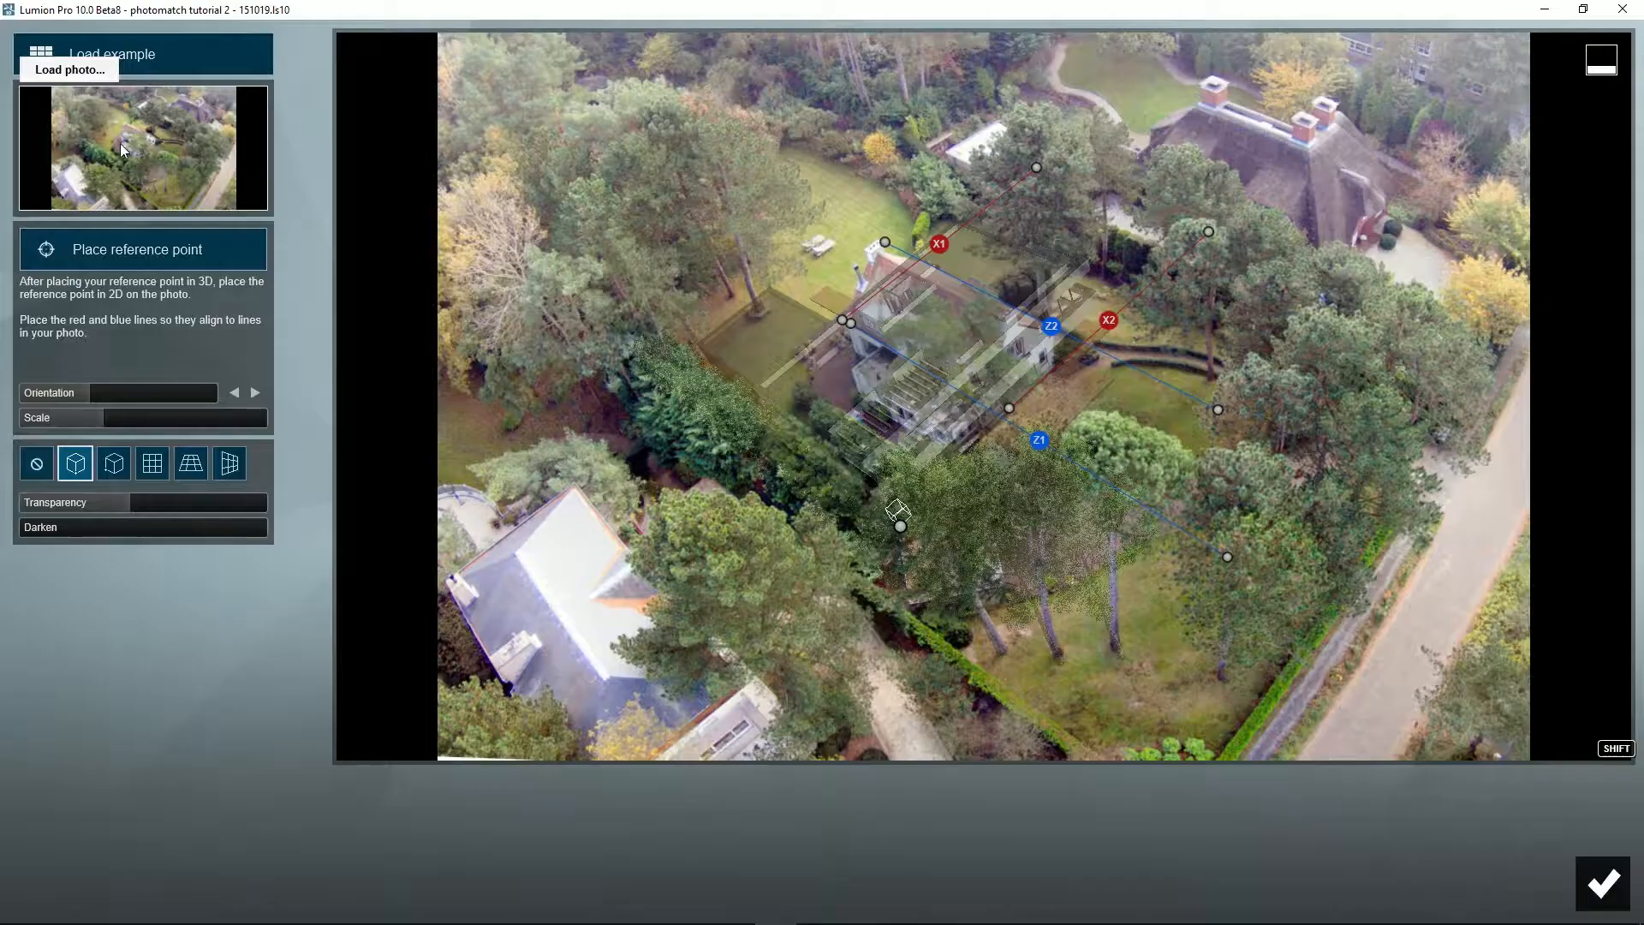
{"action": "left_click", "coordinate": [43, 48]}
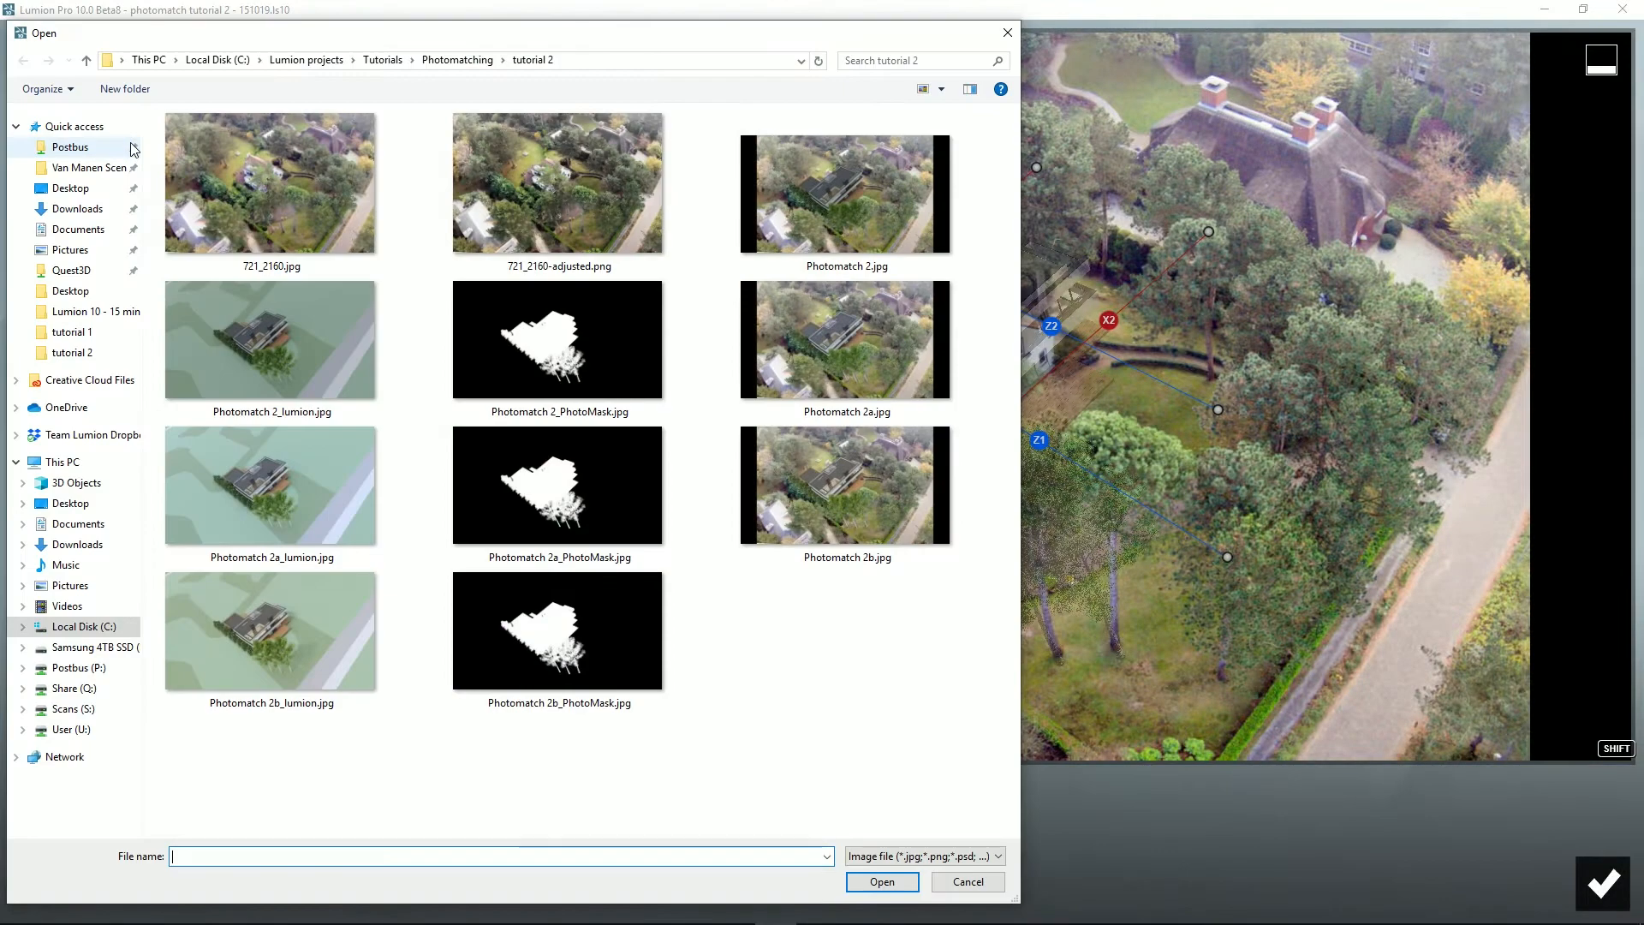
{"action": "double_click", "coordinate": [572, 199]}
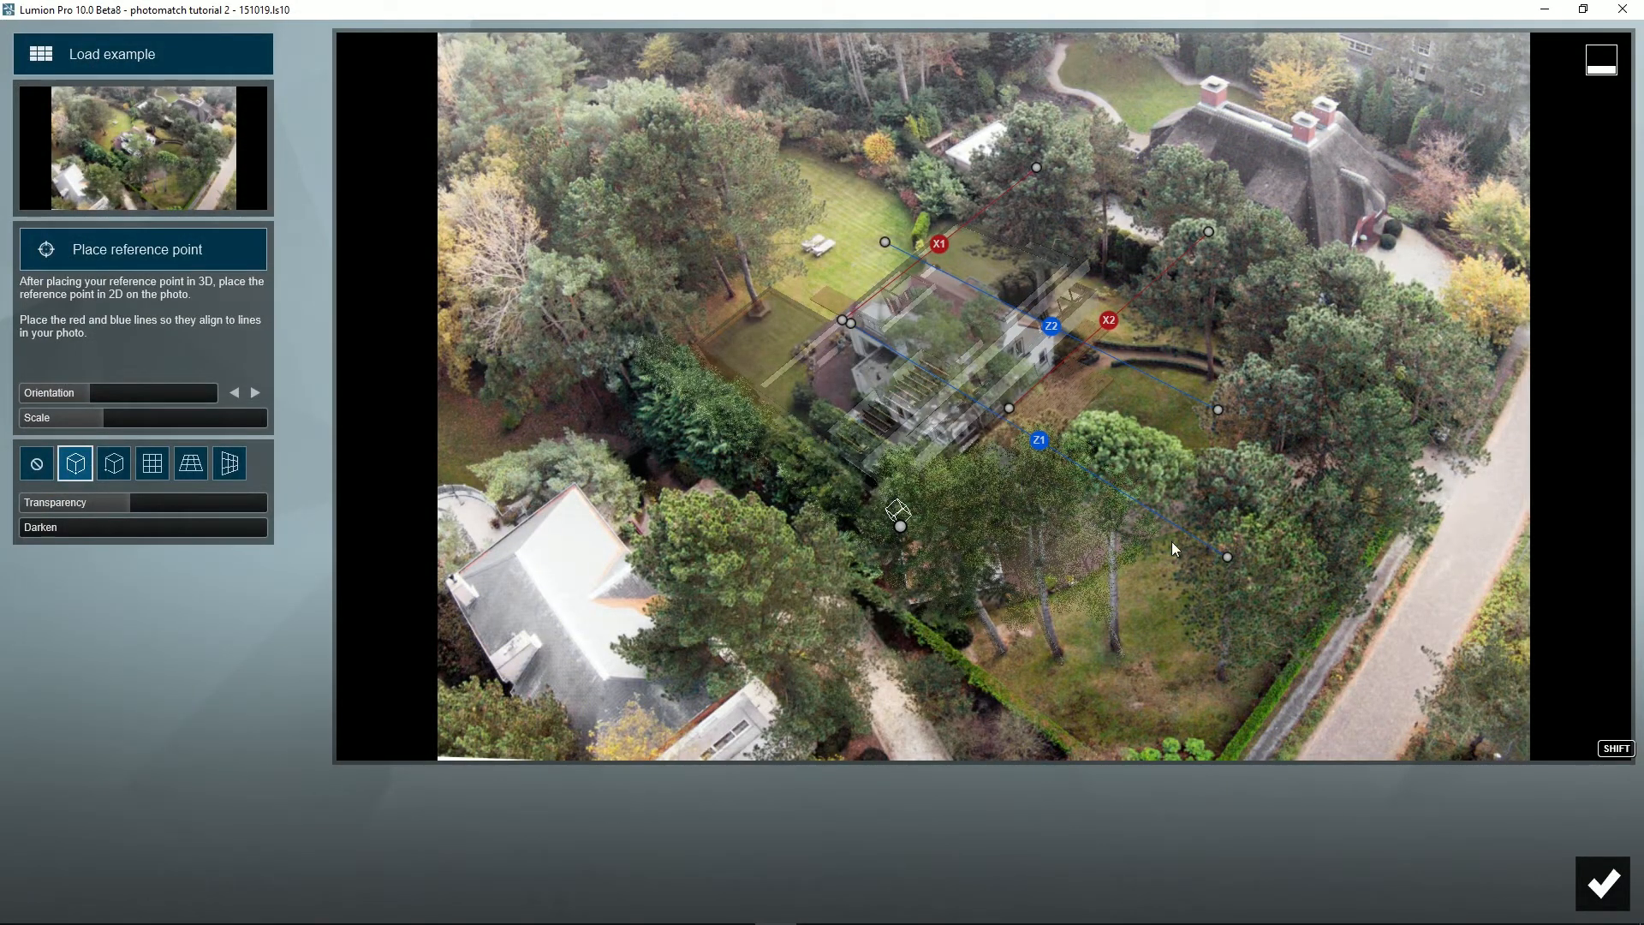
{"action": "left_click", "coordinate": [1594, 882]}
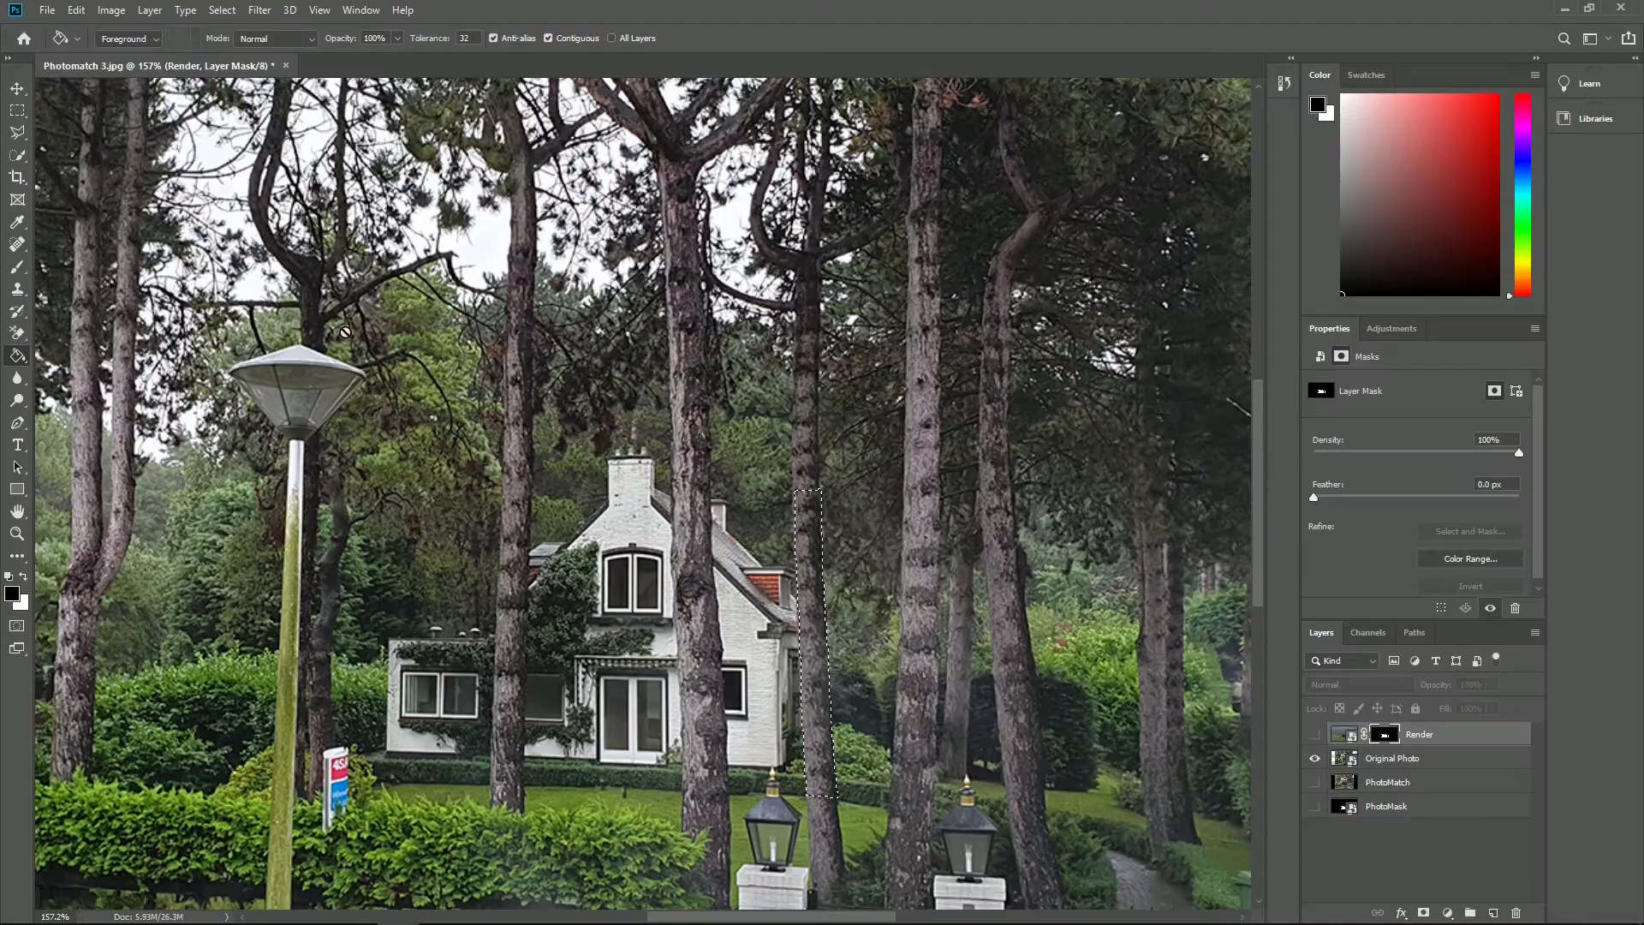
- In Photoshop, outline the trunk crossing the villa beside the second chimney and fill it black on the Render layer's mask
{"action": "left_click", "coordinate": [673, 514]}
{"action": "left_click", "coordinate": [677, 588]}
{"action": "left_click", "coordinate": [678, 647]}
{"action": "left_click", "coordinate": [681, 728]}
{"action": "left_click", "coordinate": [683, 800]}
{"action": "left_click", "coordinate": [730, 801]}
{"action": "left_click", "coordinate": [722, 621]}
{"action": "left_click", "coordinate": [711, 490]}
{"action": "left_click", "coordinate": [674, 490]}
{"action": "left_click", "coordinate": [1314, 733]}
{"action": "left_click", "coordinate": [17, 355]}
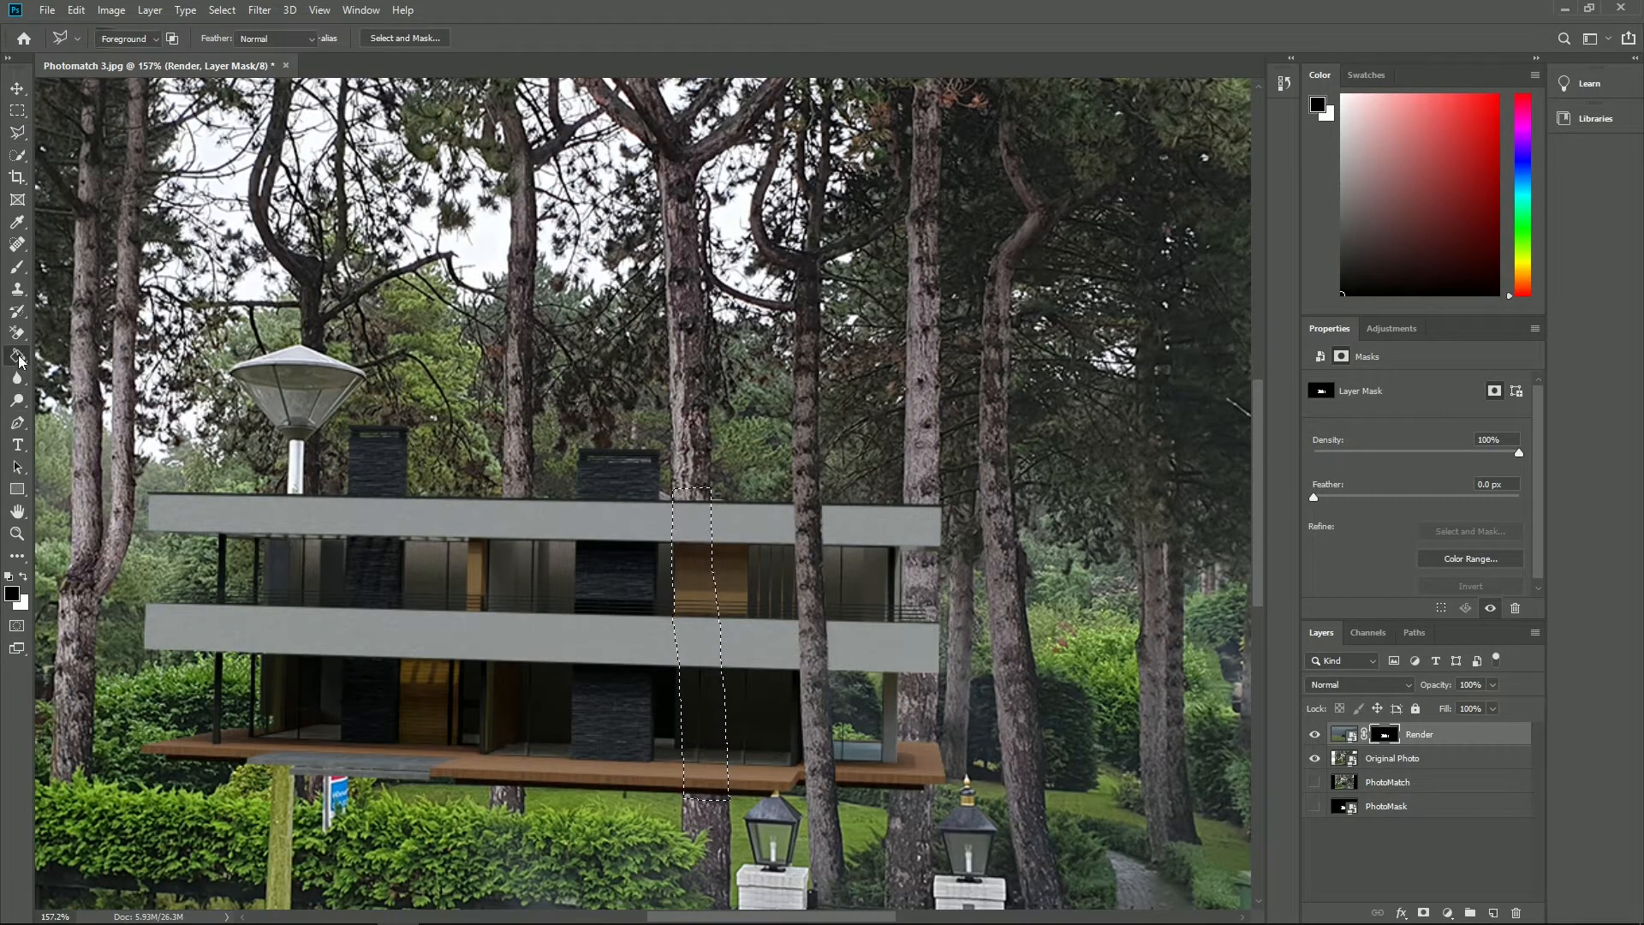
{"action": "left_click", "coordinate": [689, 528]}
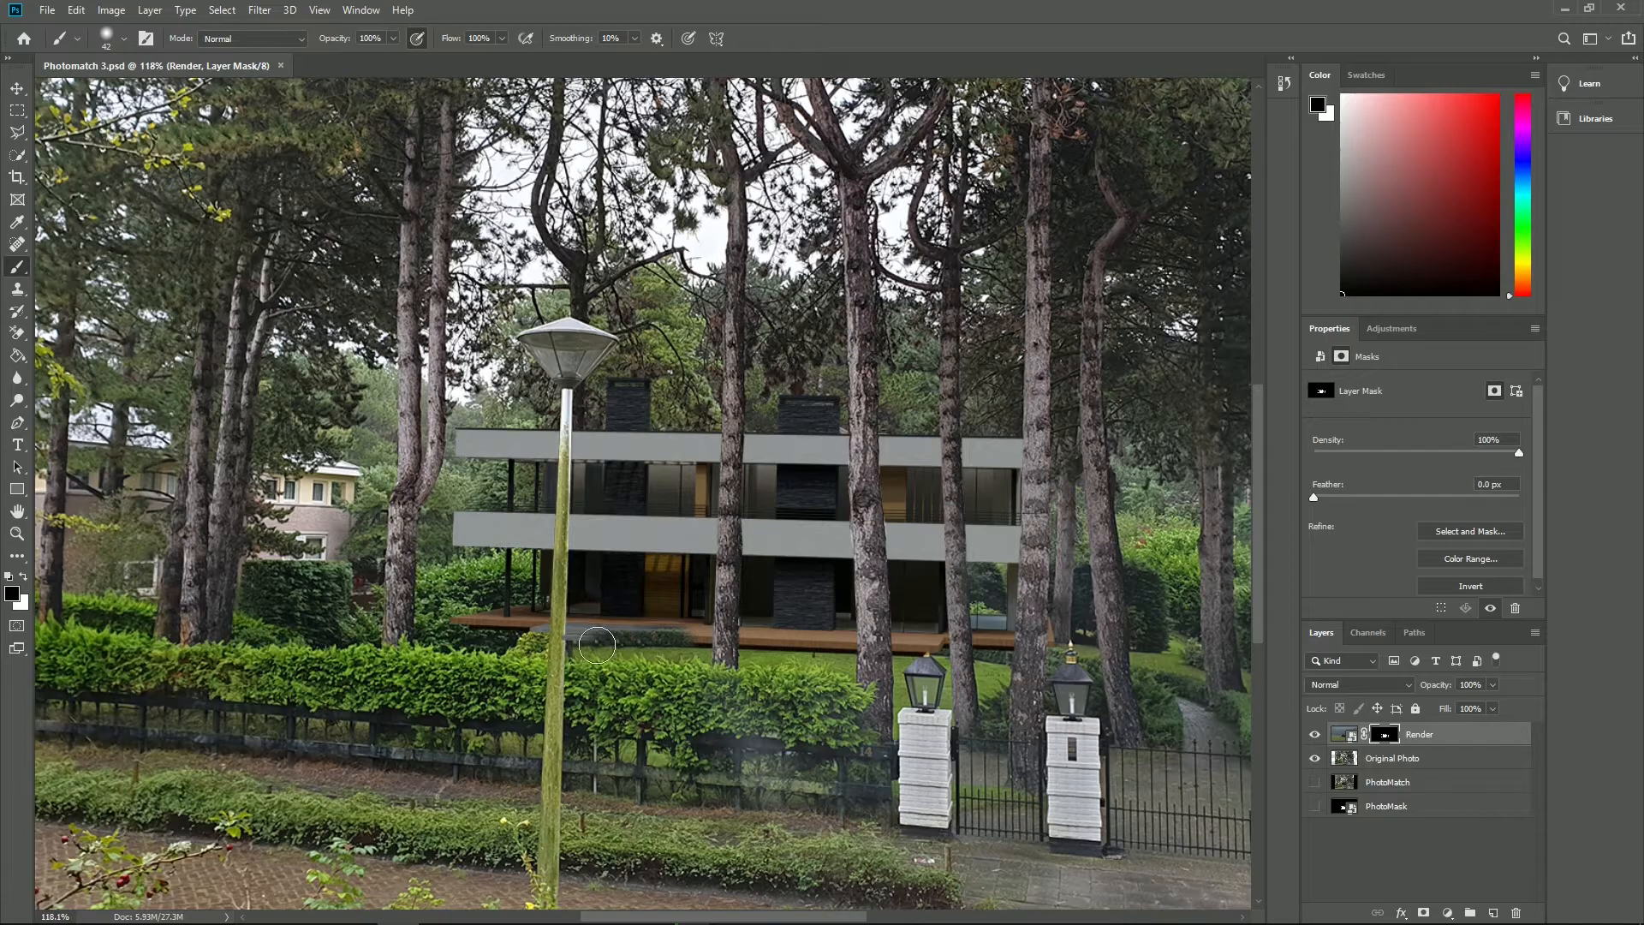